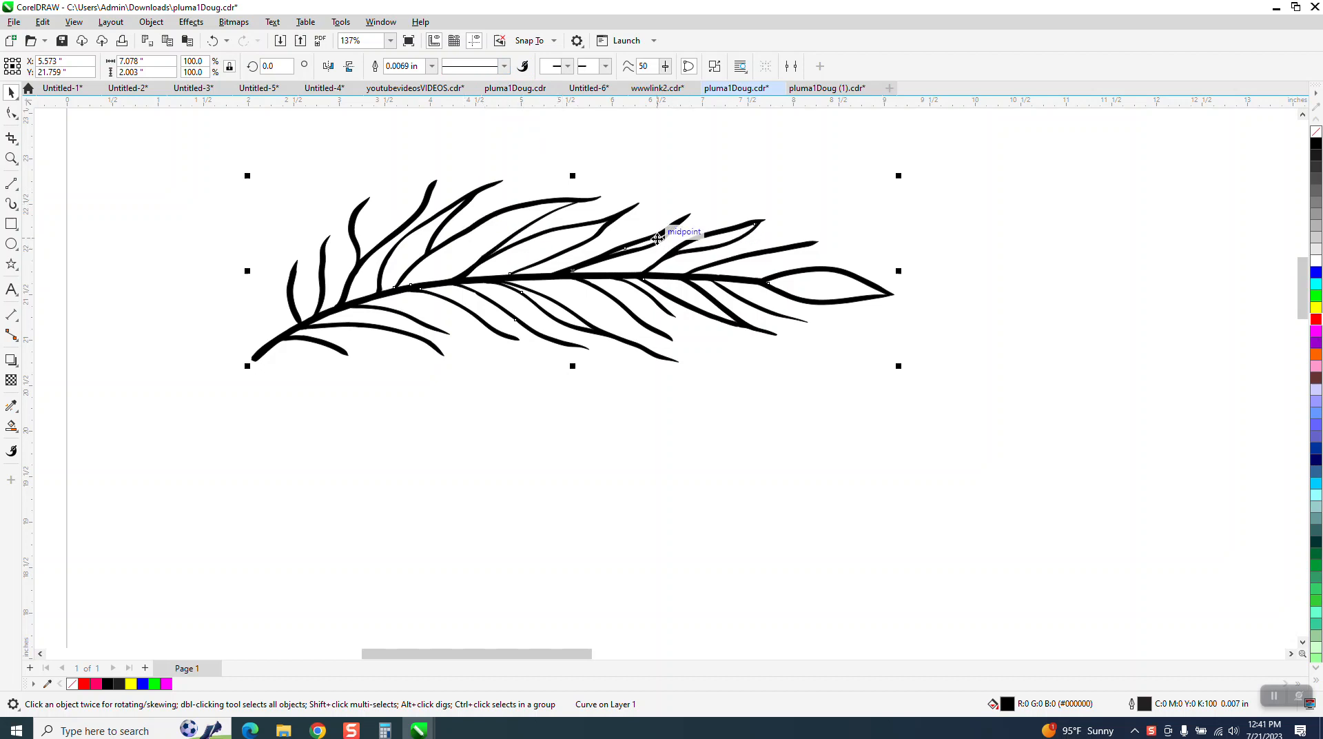
# - Draw a 7.5 by 2.75 inch rectangle enclosing the whole black feather
pyautogui.click(637, 172)
pyautogui.click(10, 224)
pyautogui.moveTo(226, 159); pyautogui.dragTo(907, 408)
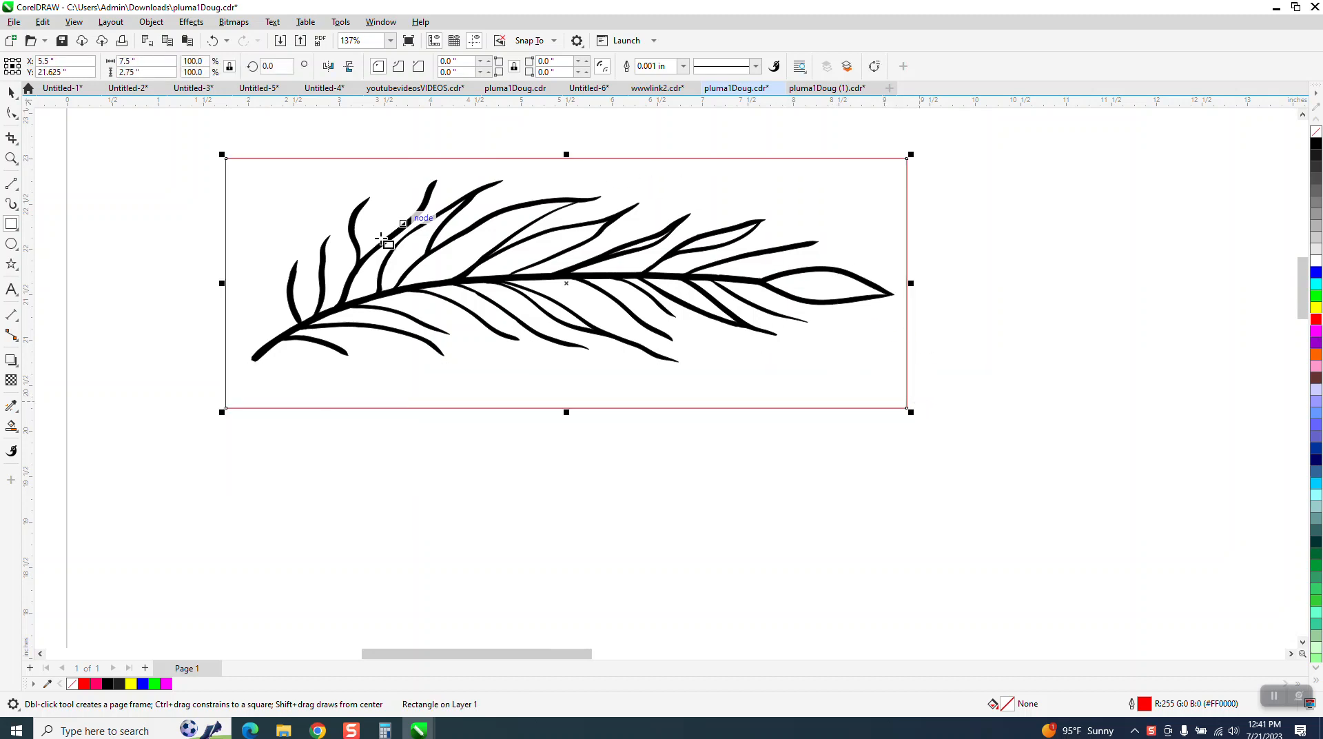
# - Smart Fill the area between the rectangle and the feather with green, and move the filled shape below the original
pyautogui.click(13, 427)
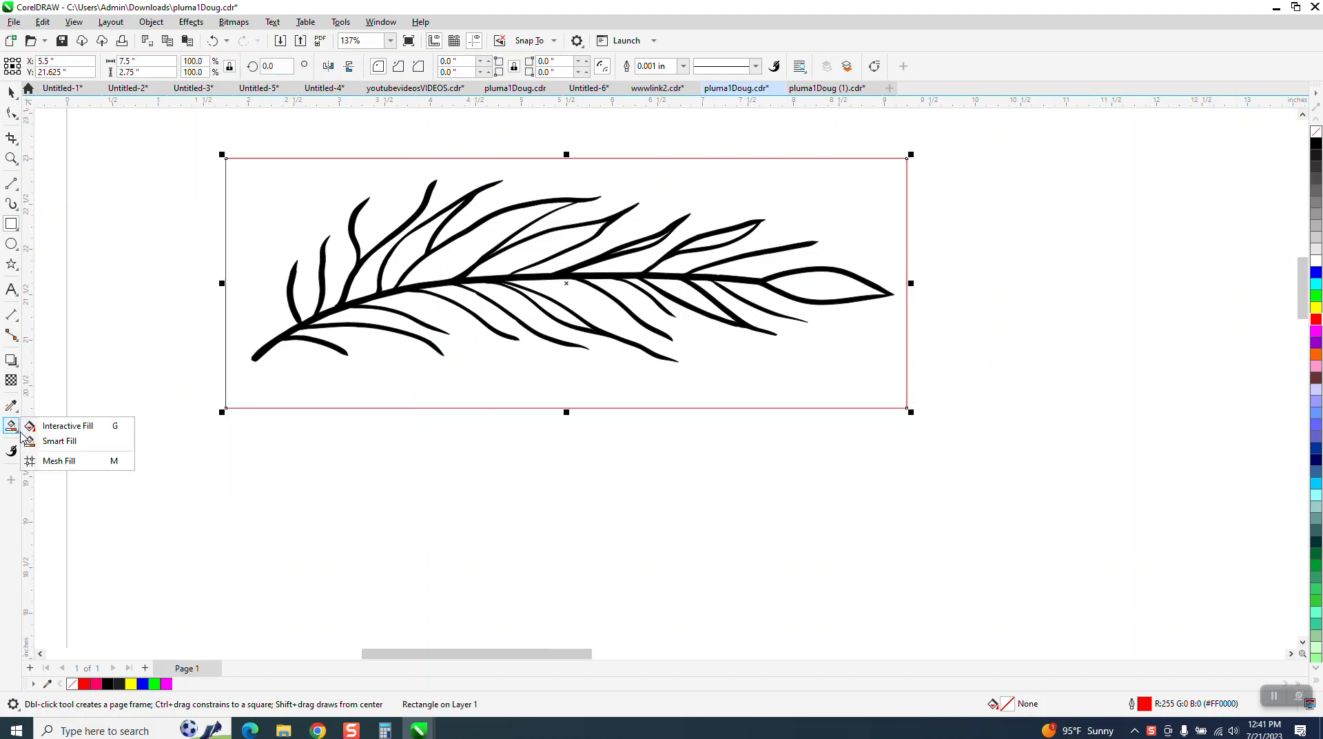
pyautogui.click(60, 441)
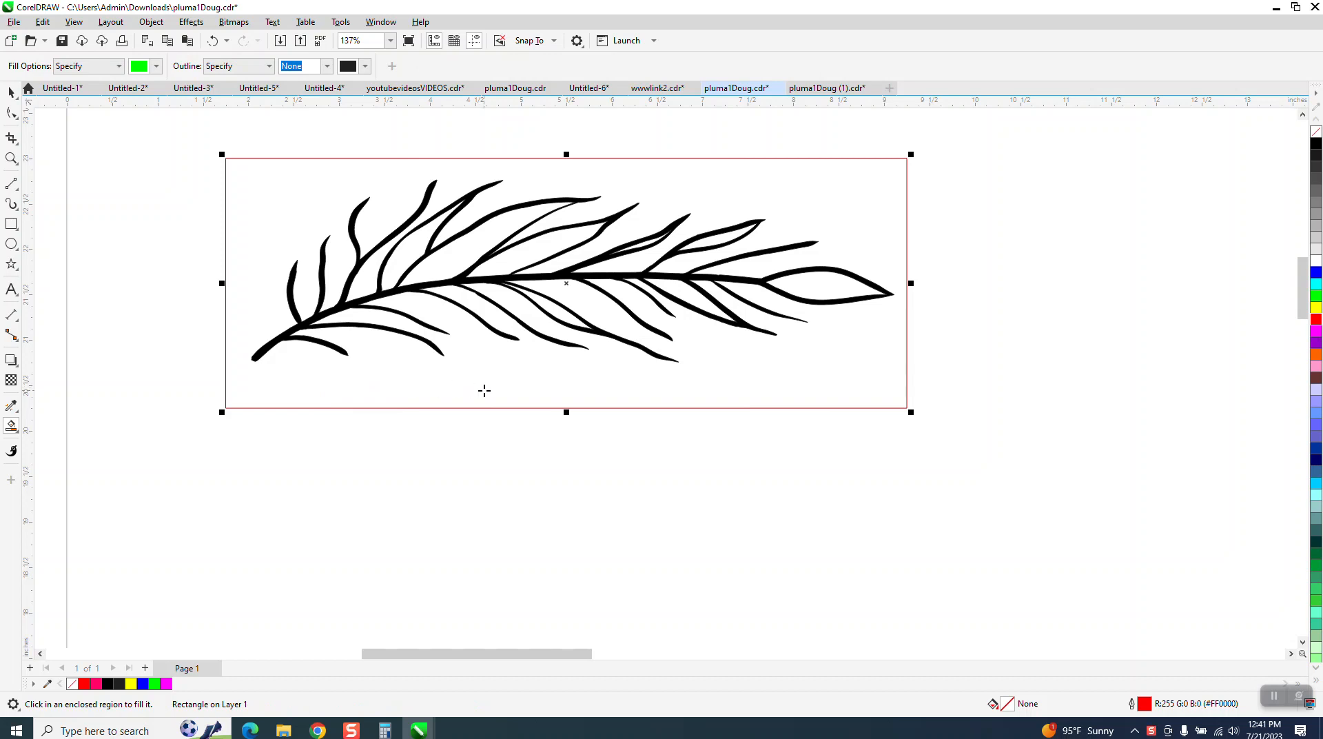
pyautogui.click(484, 391)
pyautogui.scroll(-3, 485, 391)
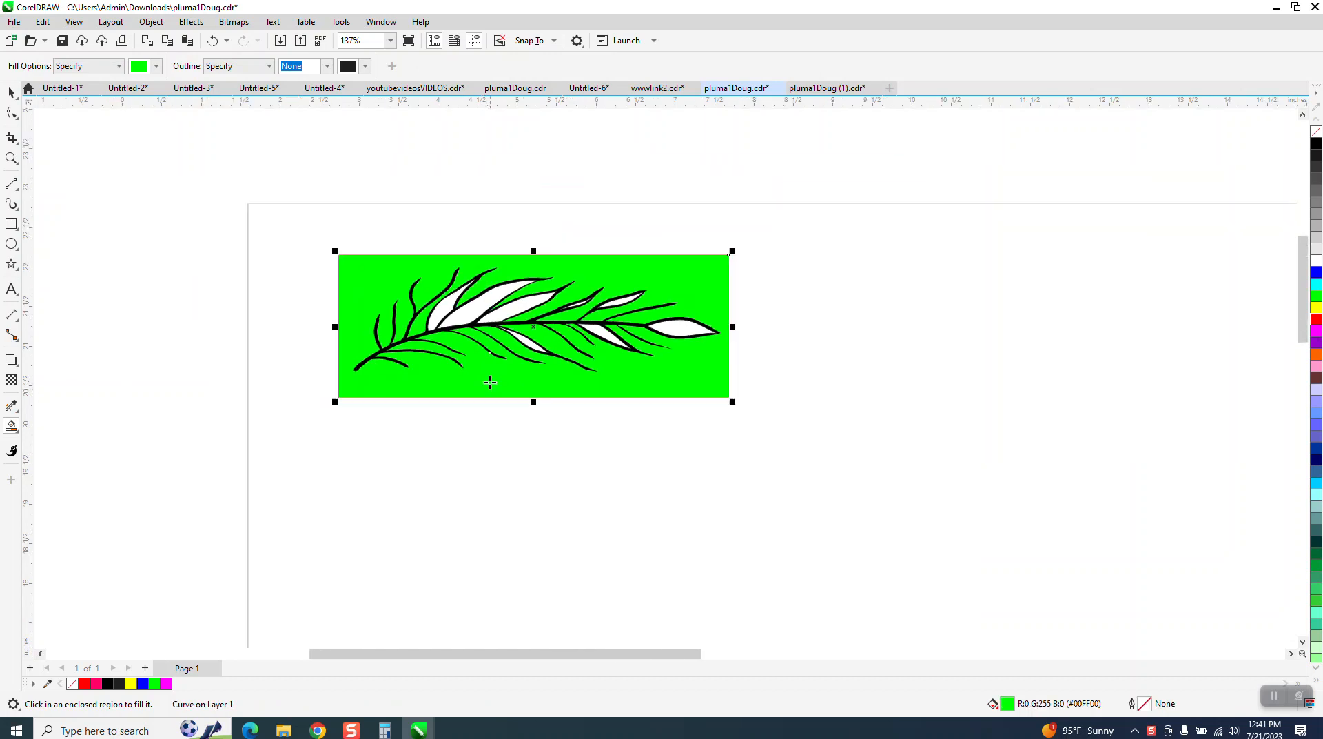
pyautogui.click(11, 91)
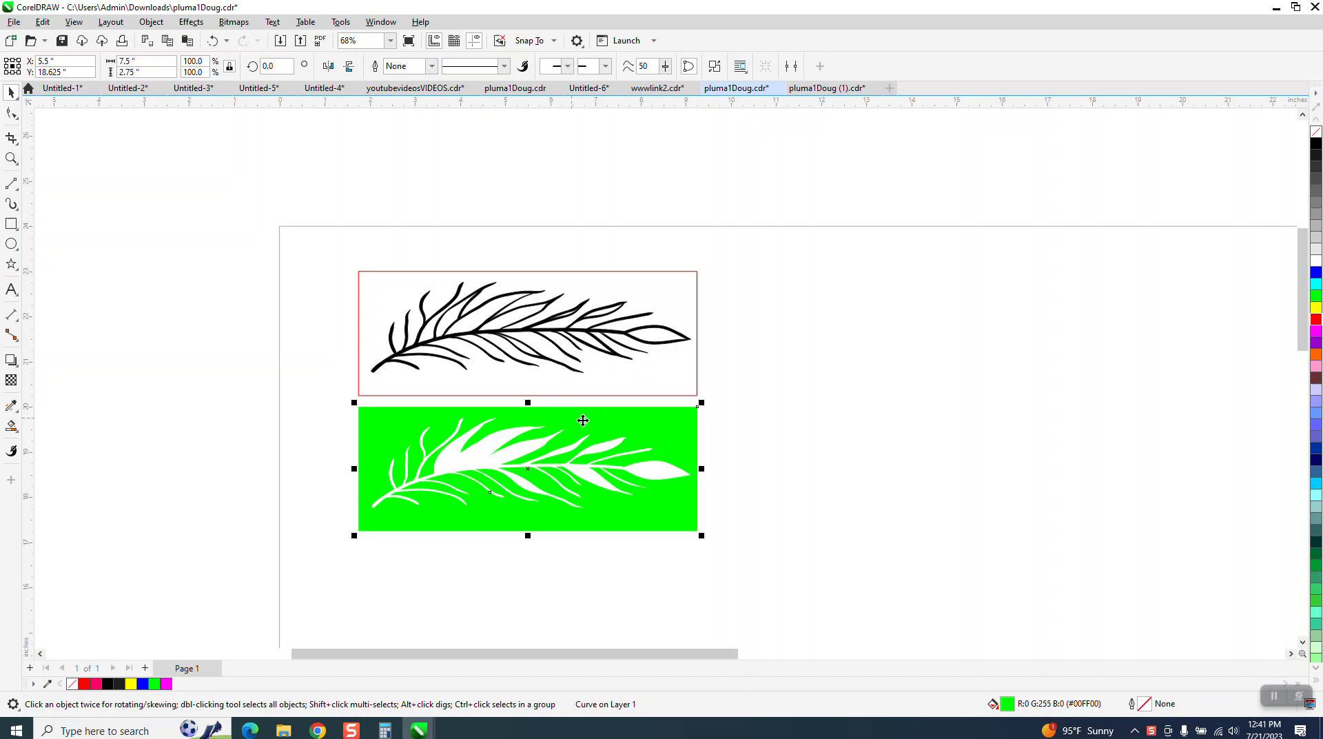
# - Replace the green shape's fill with a black outline and break the curve apart
pyautogui.click(1316, 131)
pyautogui.rightClick(1315, 143)
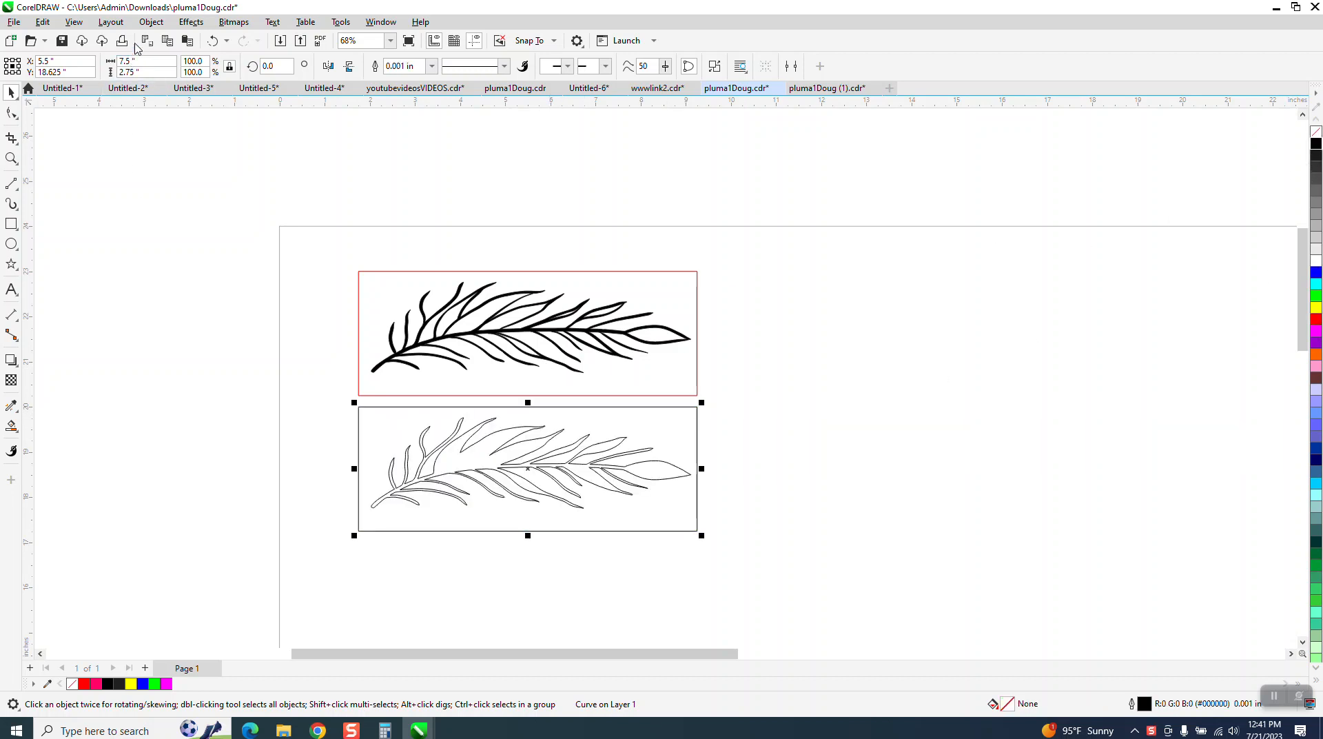
pyautogui.click(151, 22)
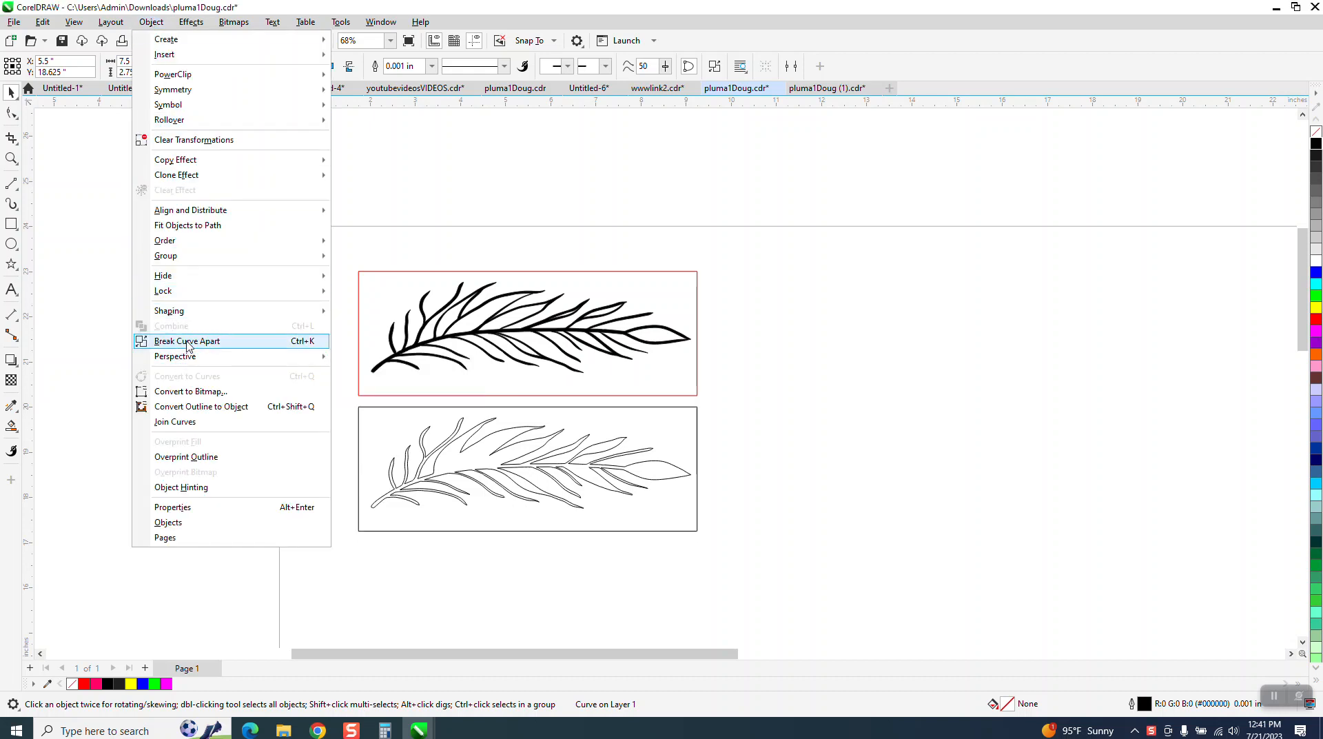
pyautogui.click(438, 437)
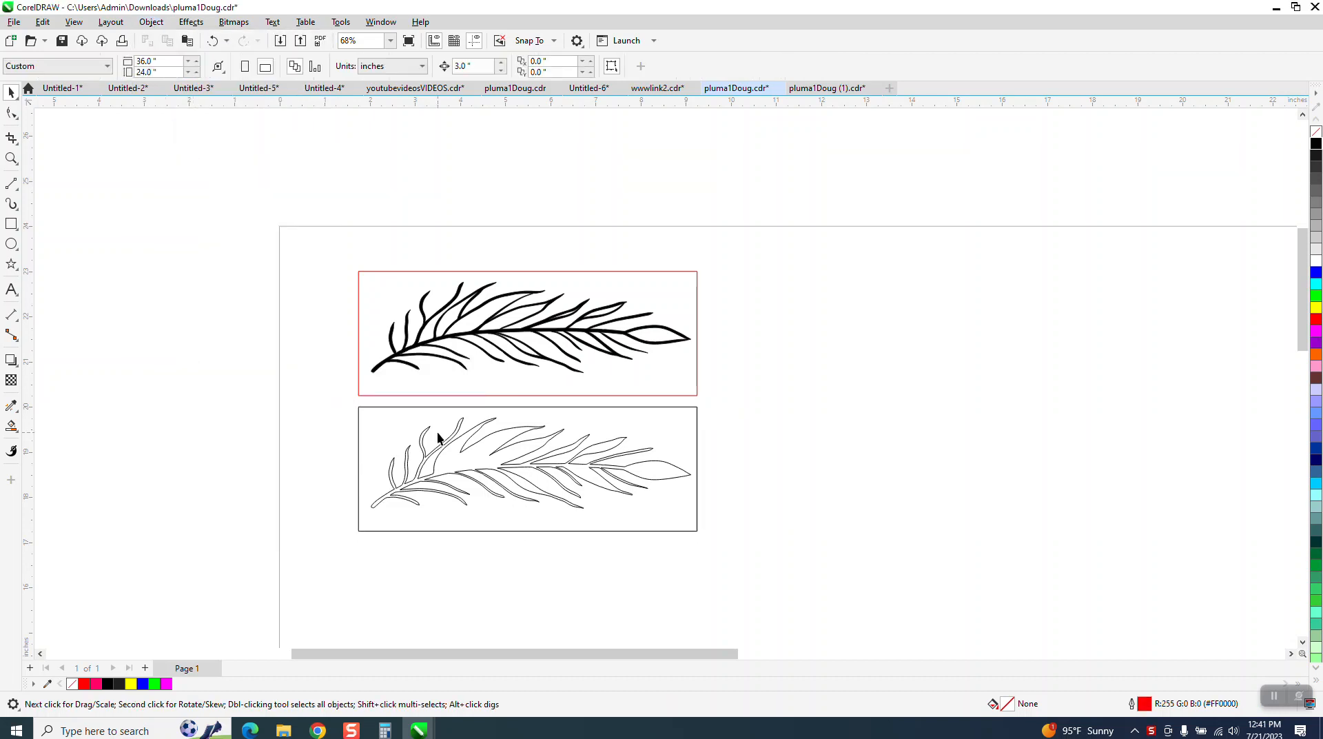
# - Delete the outer frame and the feather outline of the broken-apart shape
pyautogui.click(539, 408)
pyautogui.press('Delete')
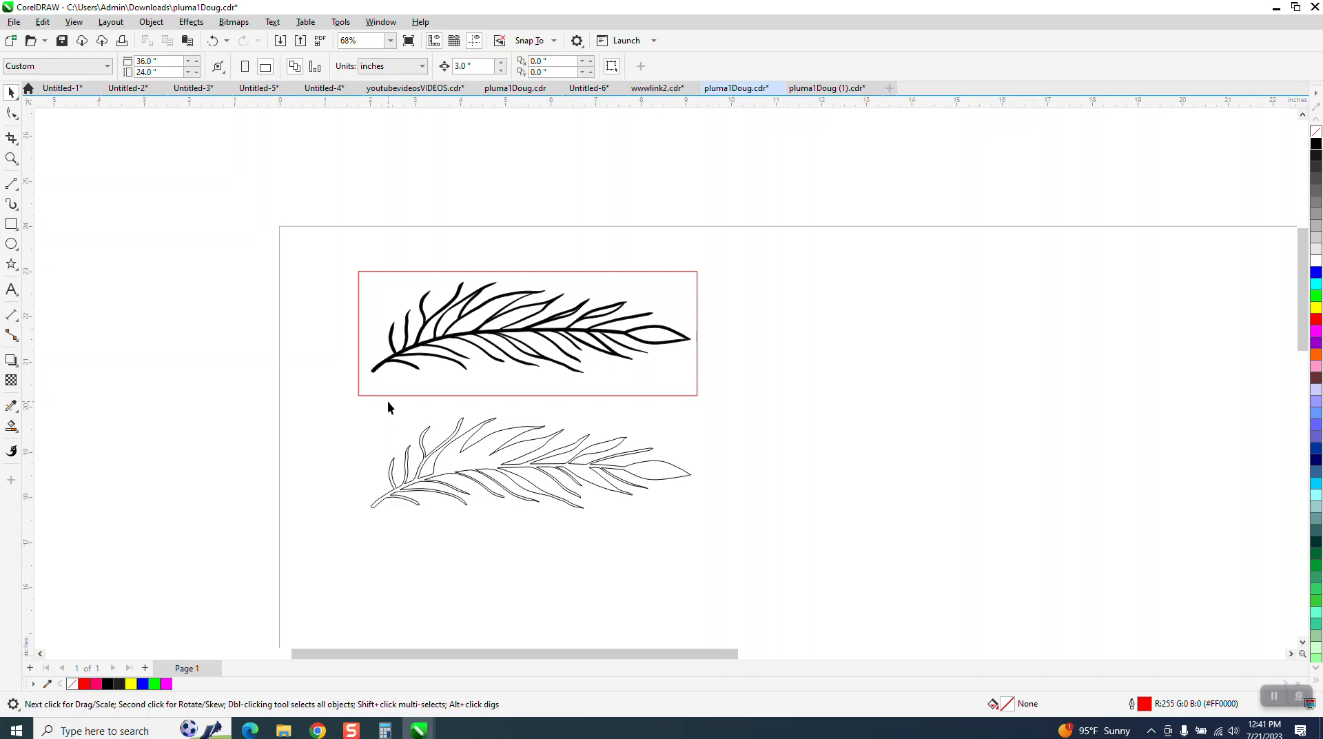
pyautogui.click(452, 444)
pyautogui.press('Delete')
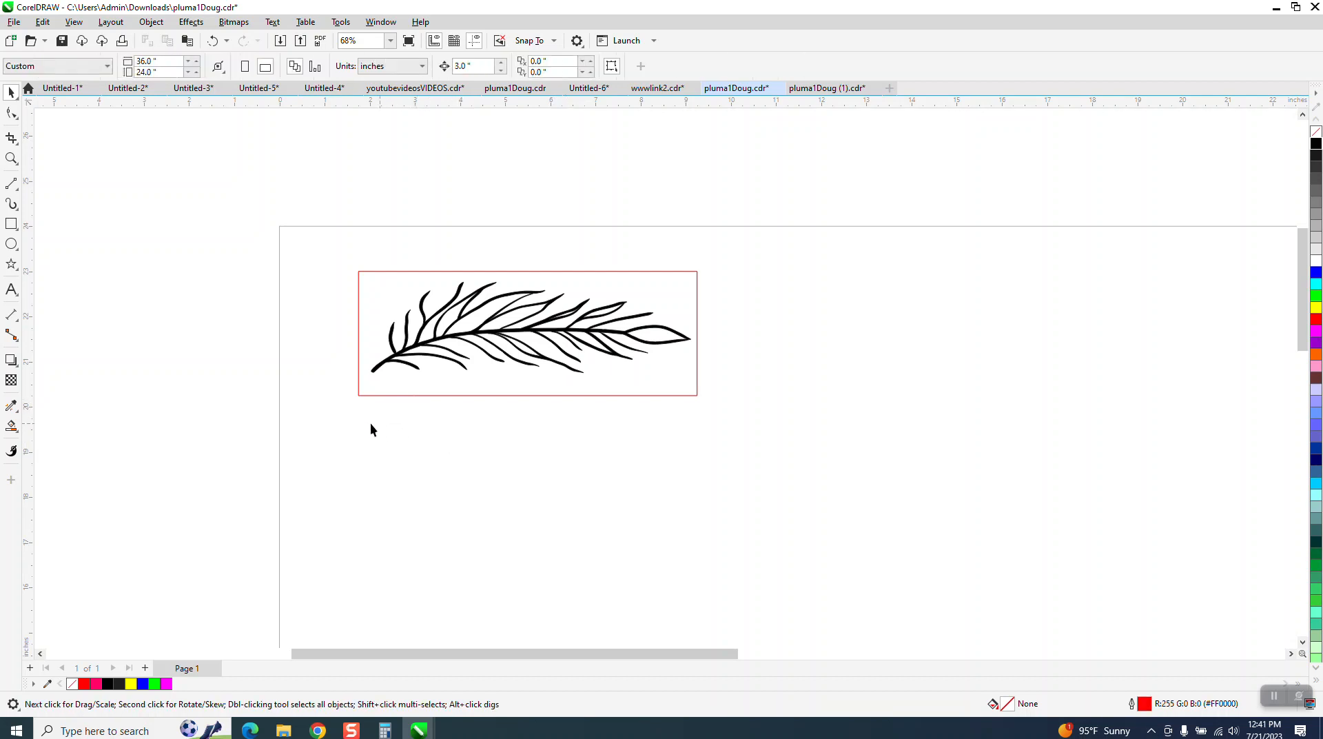
# - Smart Fill the area around the feather inside the rectangle with green and move the resulting shape directly below the original
pyautogui.click(11, 425)
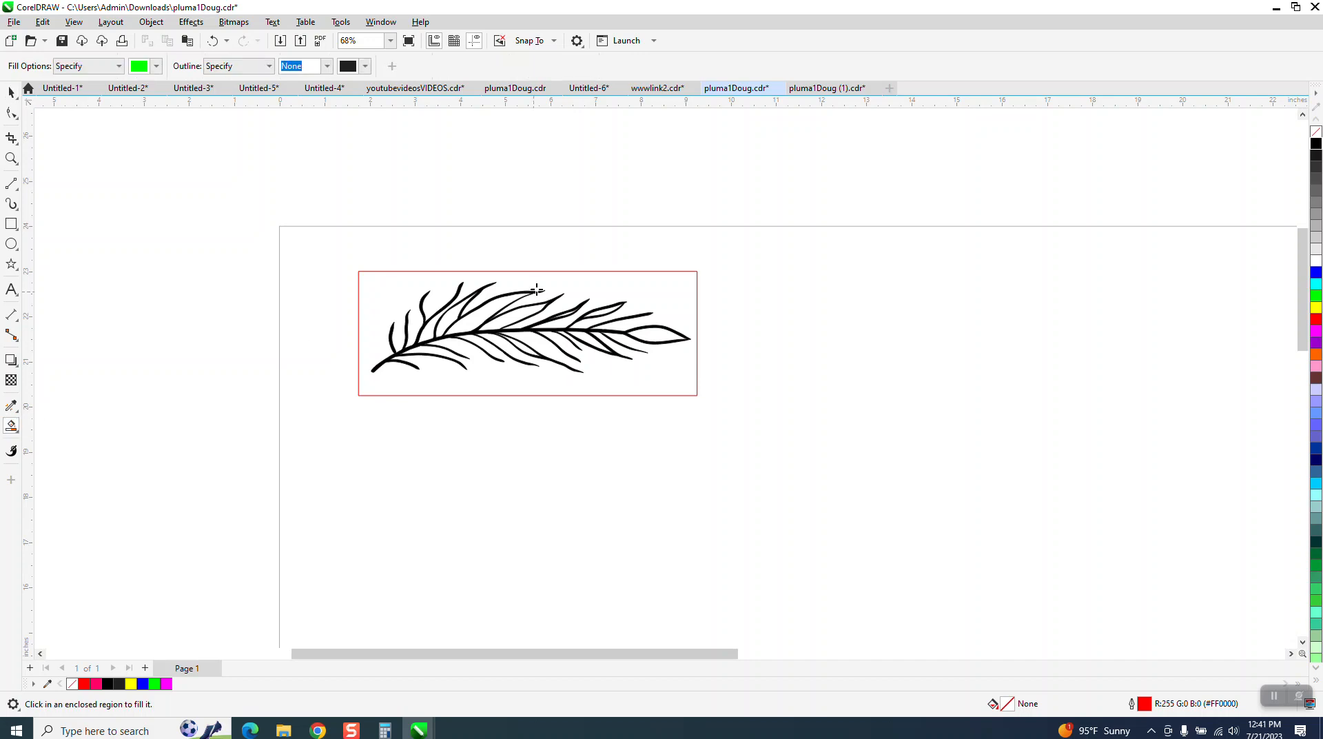
pyautogui.click(606, 278)
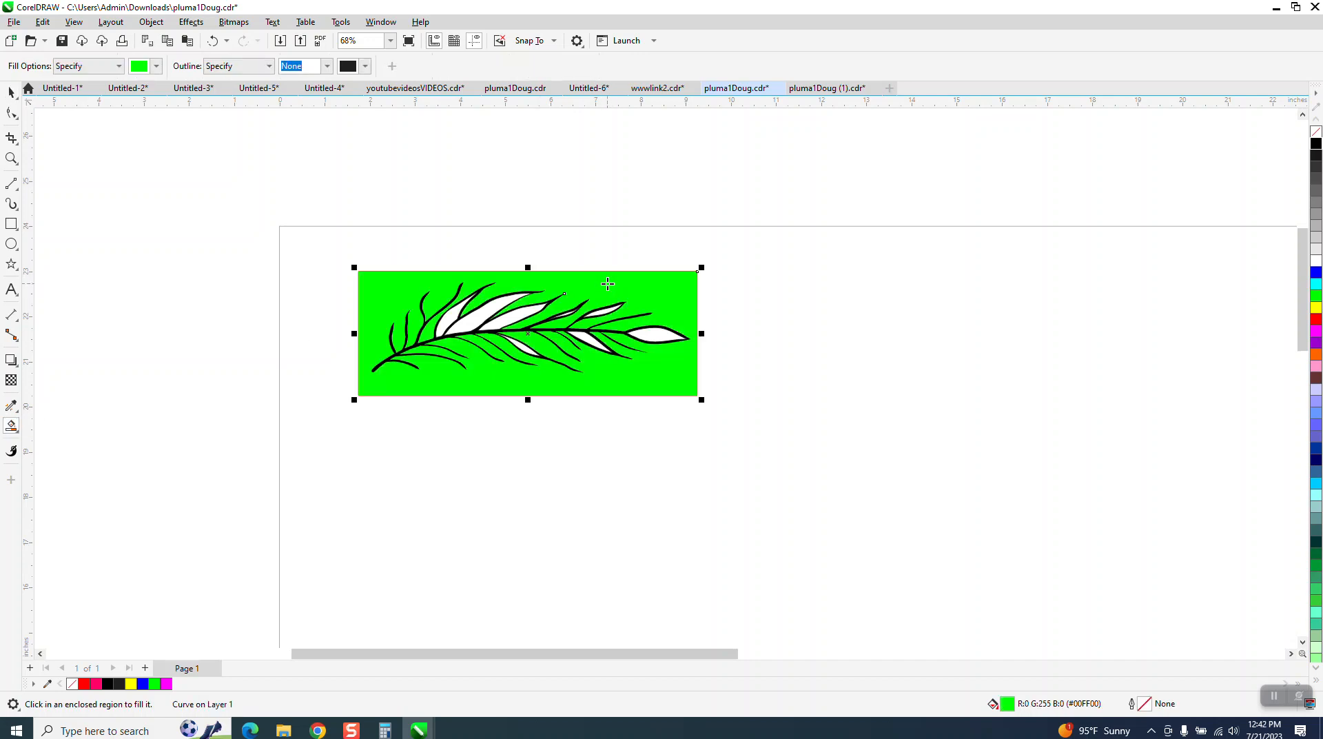
pyautogui.press('Down')
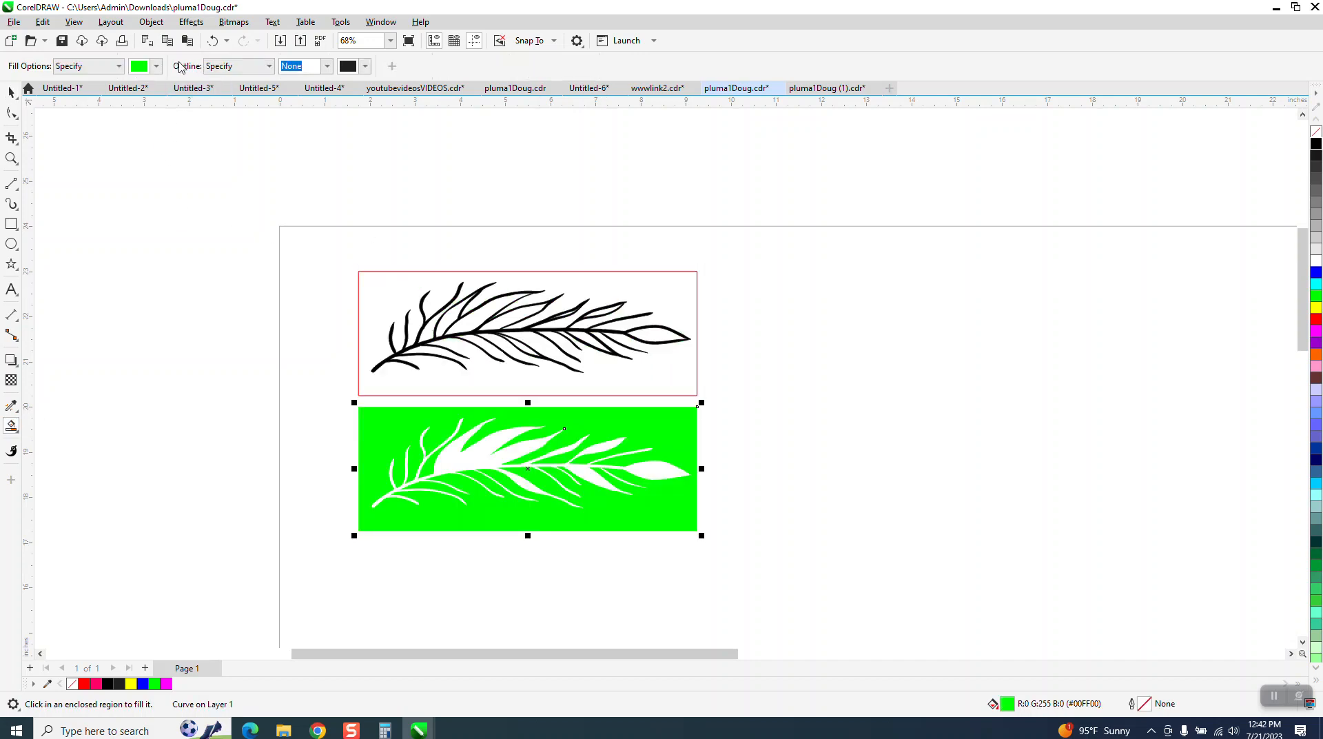
# - Smart Fill the feather-shaped opening in the green block with blue
pyautogui.click(157, 66)
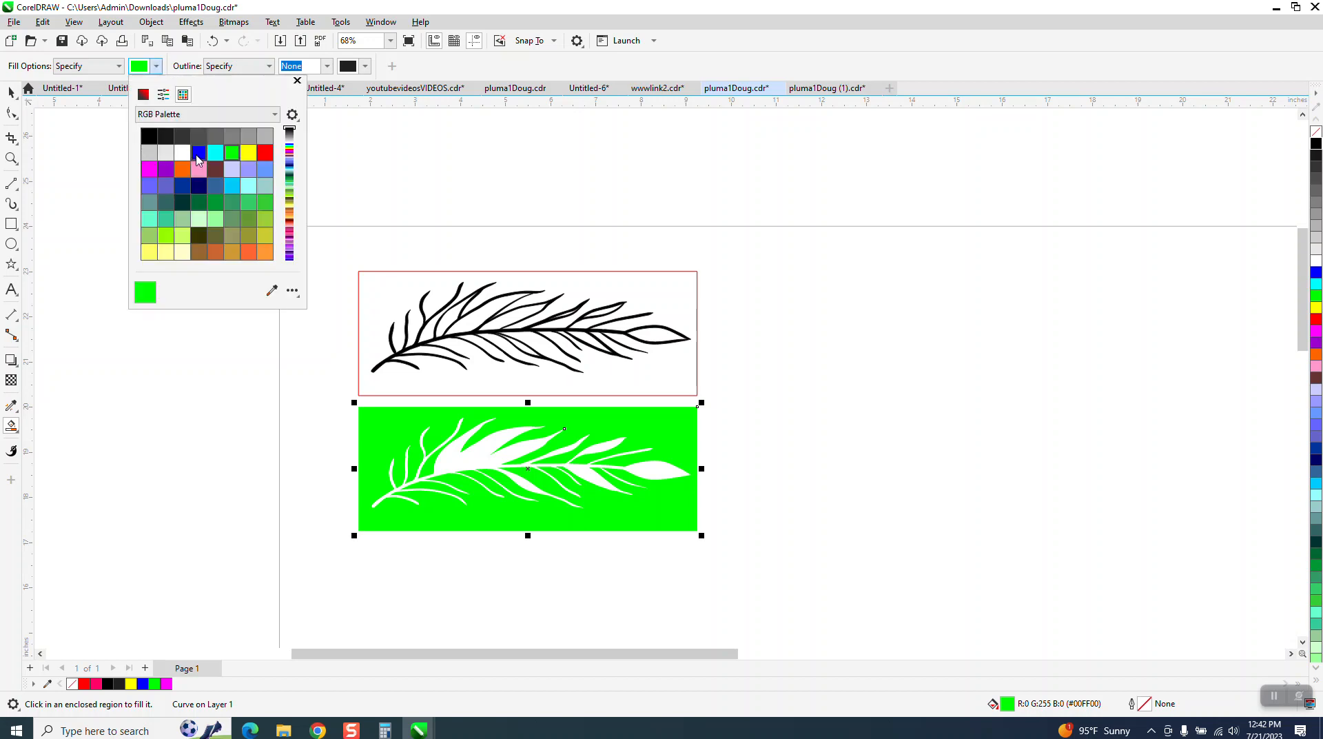
pyautogui.click(198, 152)
pyautogui.click(466, 457)
pyautogui.click(473, 458)
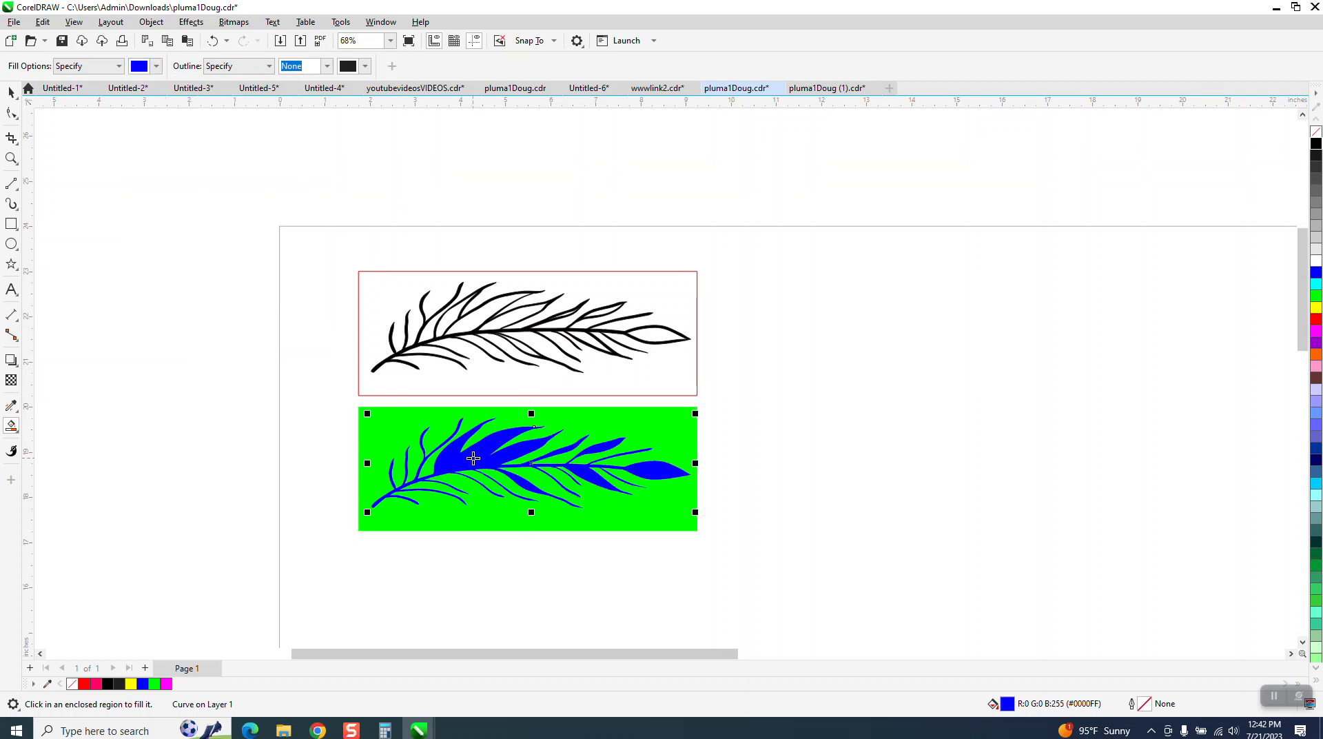
# - Move the blue feather to the right of the green block and replace its fill with a red outline
pyautogui.moveTo(534, 414); pyautogui.dragTo(941, 413)
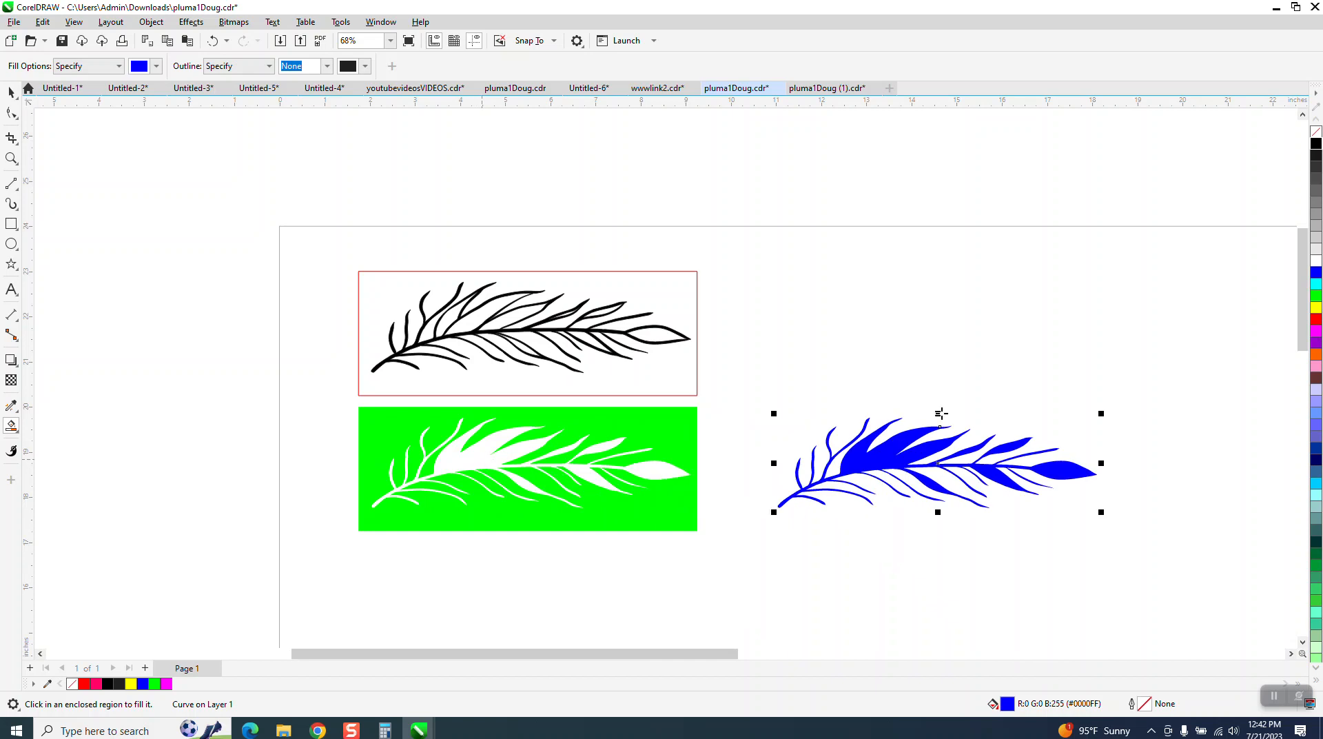
pyautogui.click(1315, 132)
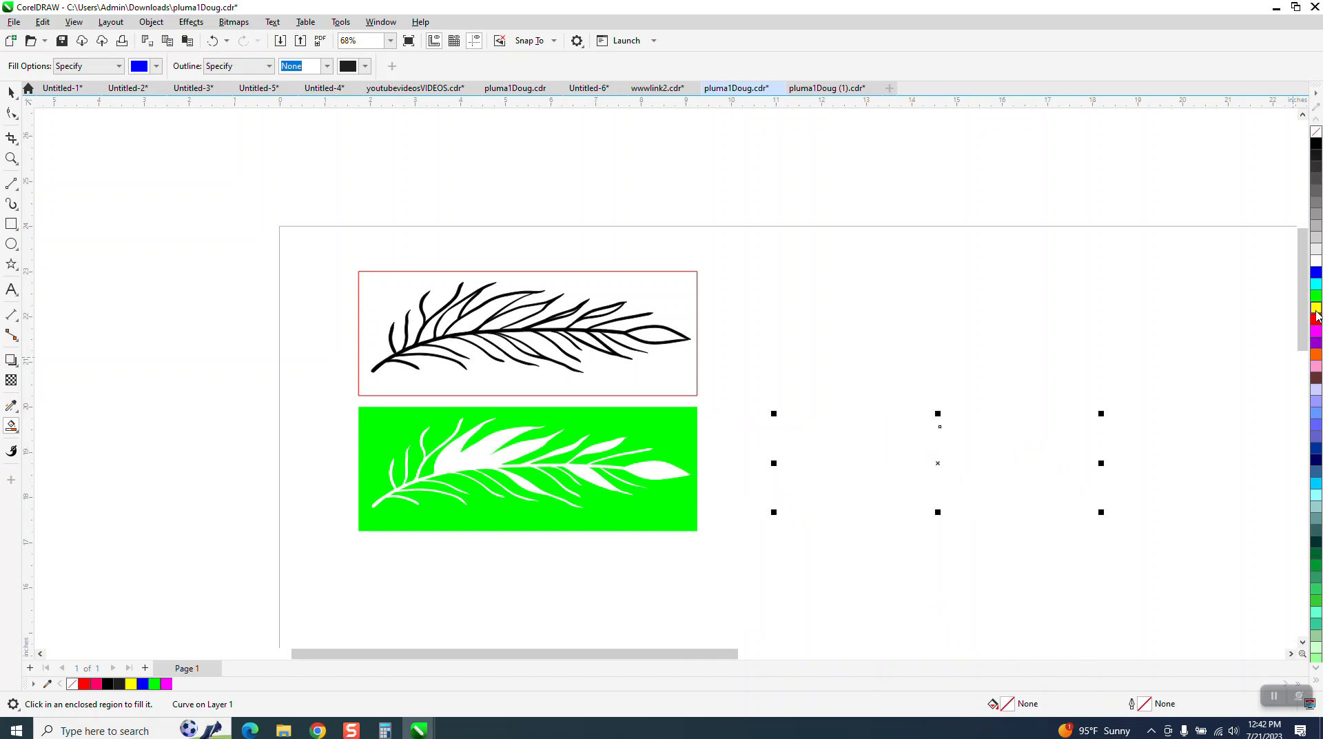
pyautogui.rightClick(1316, 318)
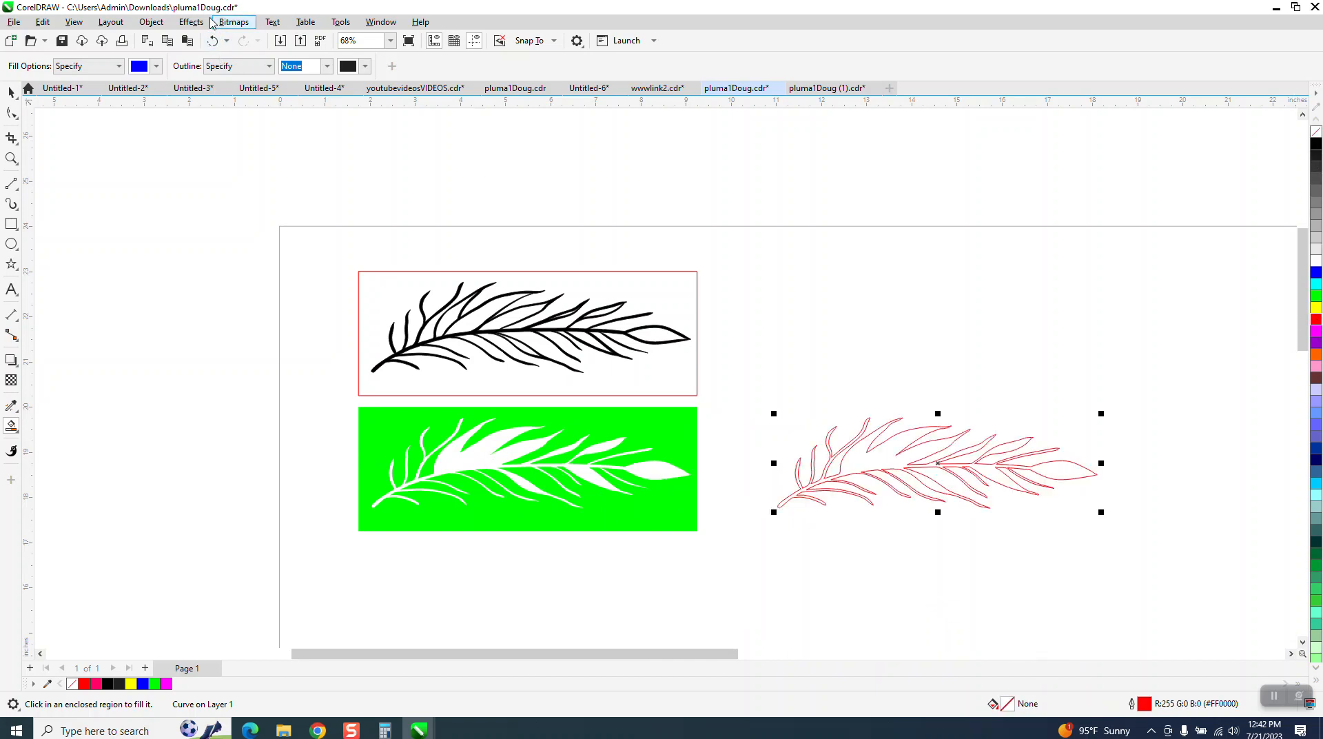
# - Apply a one-step outside contour with a 0.02 inch offset to the red feather outline
pyautogui.click(191, 21)
pyautogui.click(211, 337)
pyautogui.moveTo(1201, 167); pyautogui.dragTo(1165, 173)
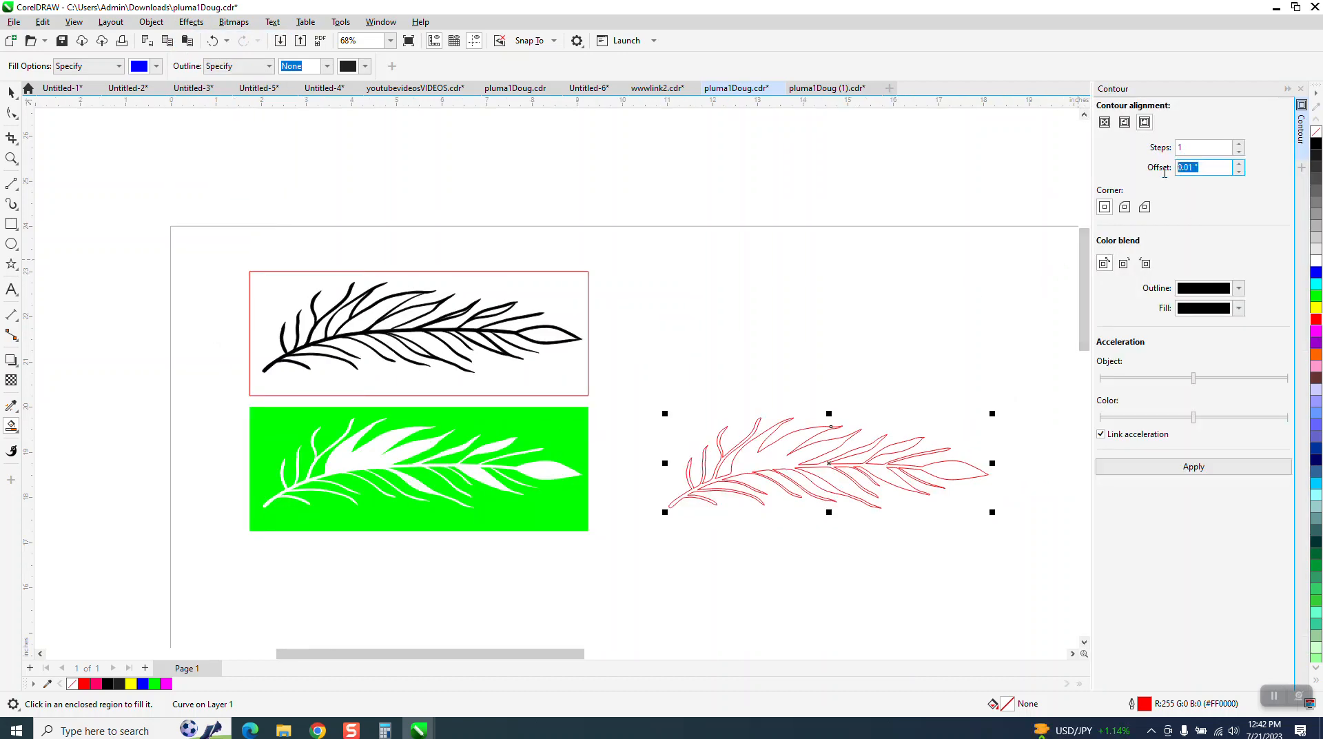
pyautogui.write('.02')
pyautogui.click(1203, 472)
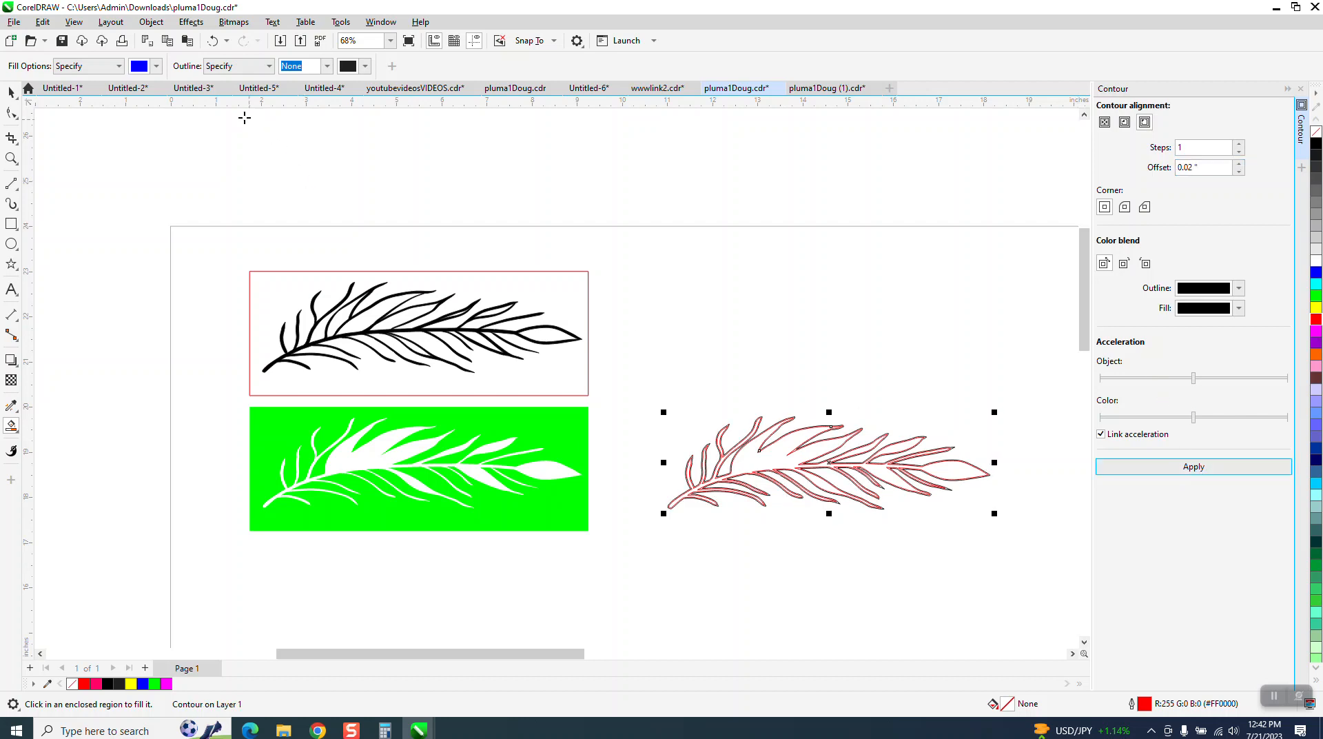
# - Break the contour apart and move the original red feather outline above the offset contour
pyautogui.click(161, 23)
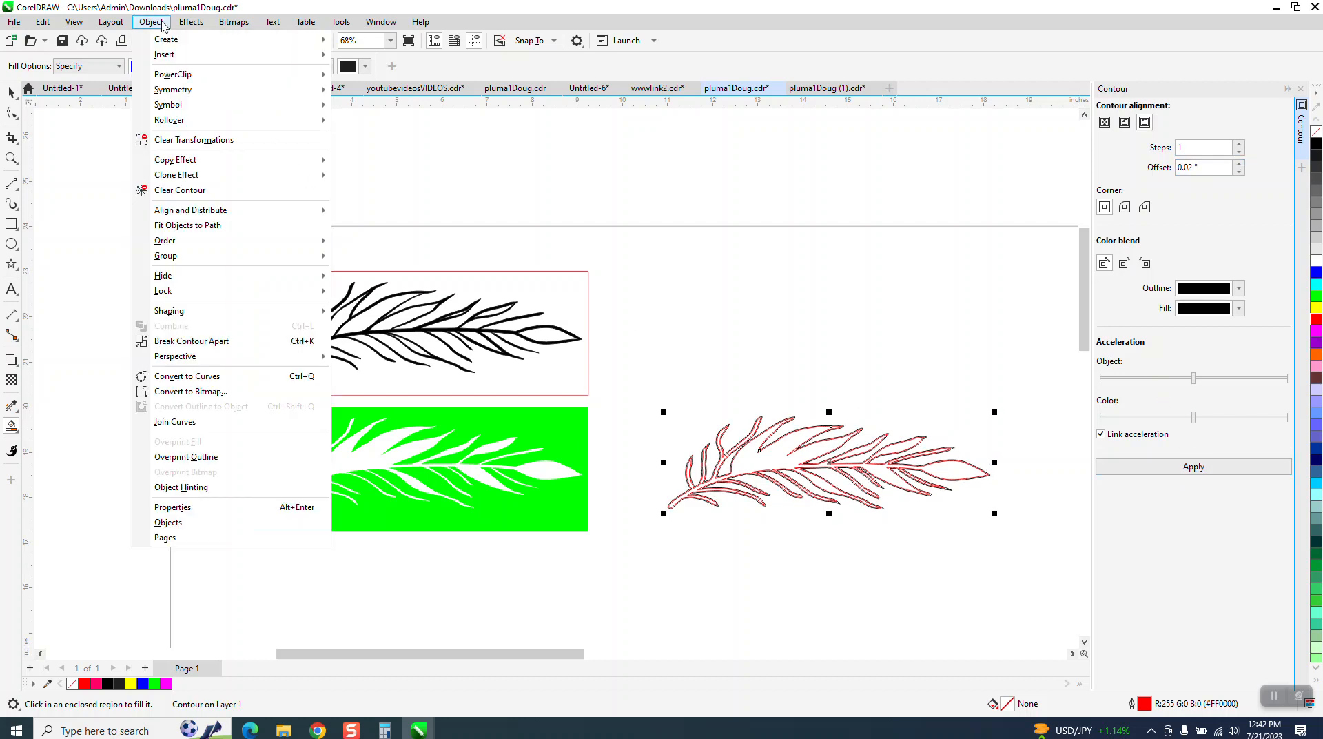
pyautogui.click(207, 341)
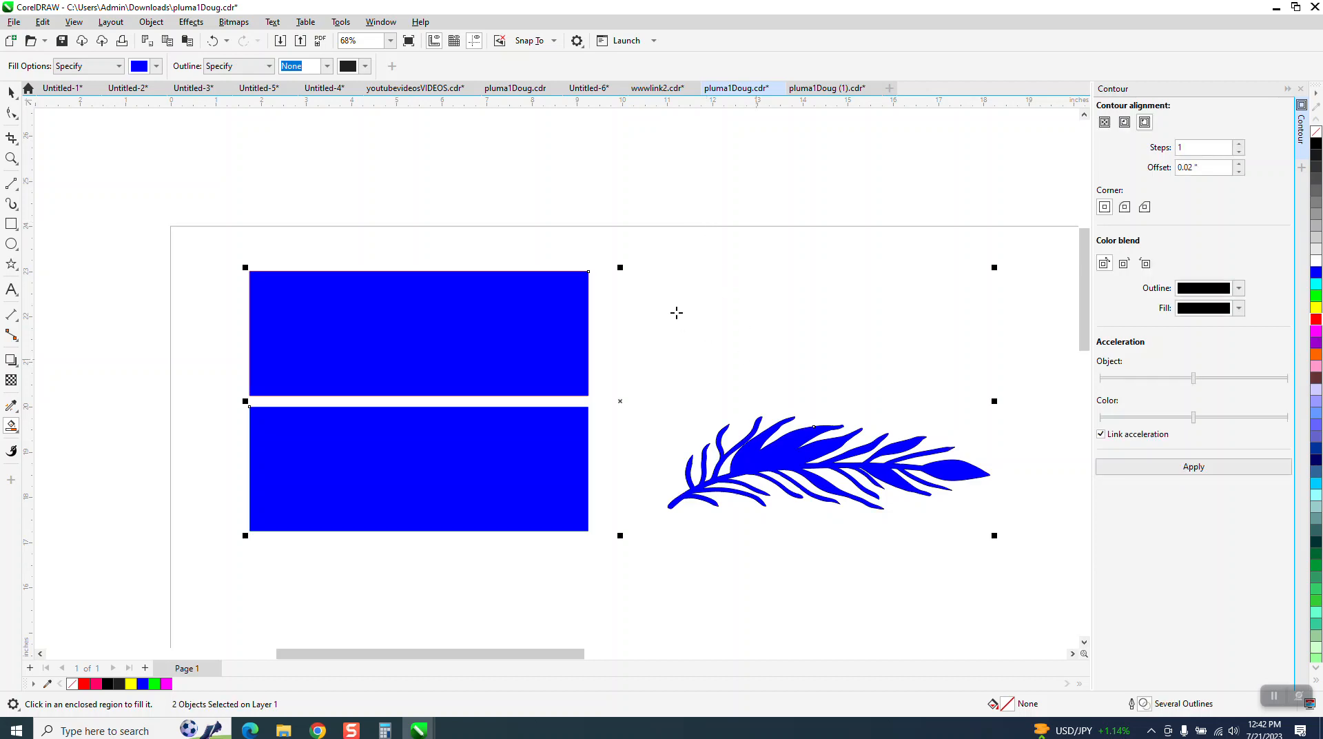
pyautogui.click(208, 42)
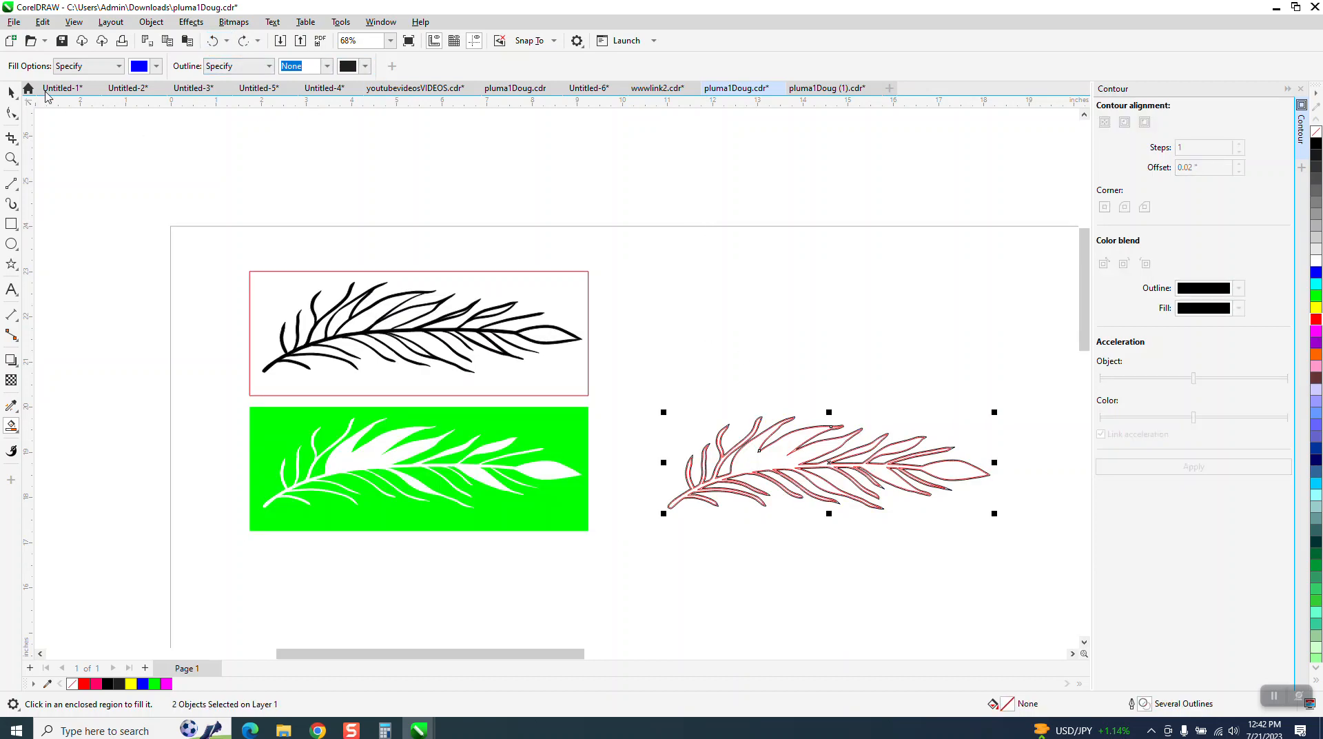
pyautogui.click(11, 92)
pyautogui.click(796, 418)
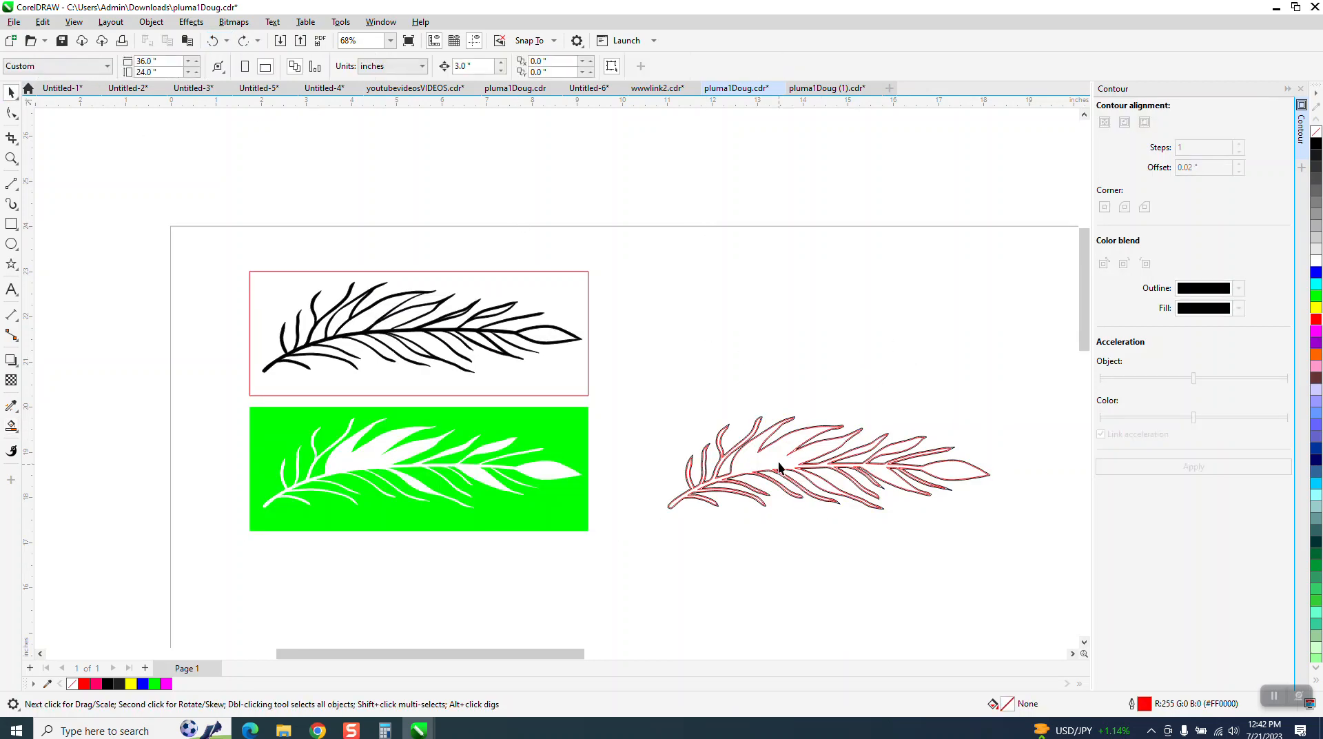
pyautogui.click(778, 460)
pyautogui.press('Up')
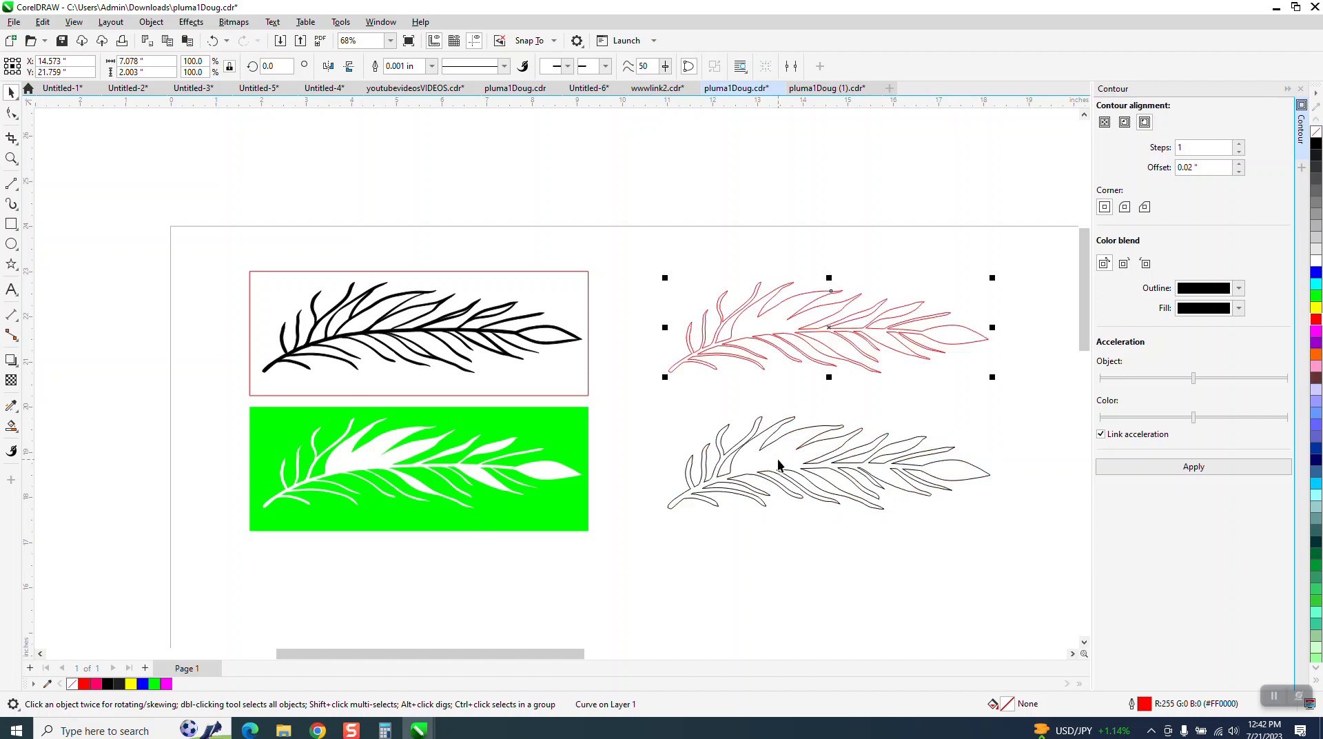
# - Give the separated offset contour a red outline with Hairline width
pyautogui.click(773, 457)
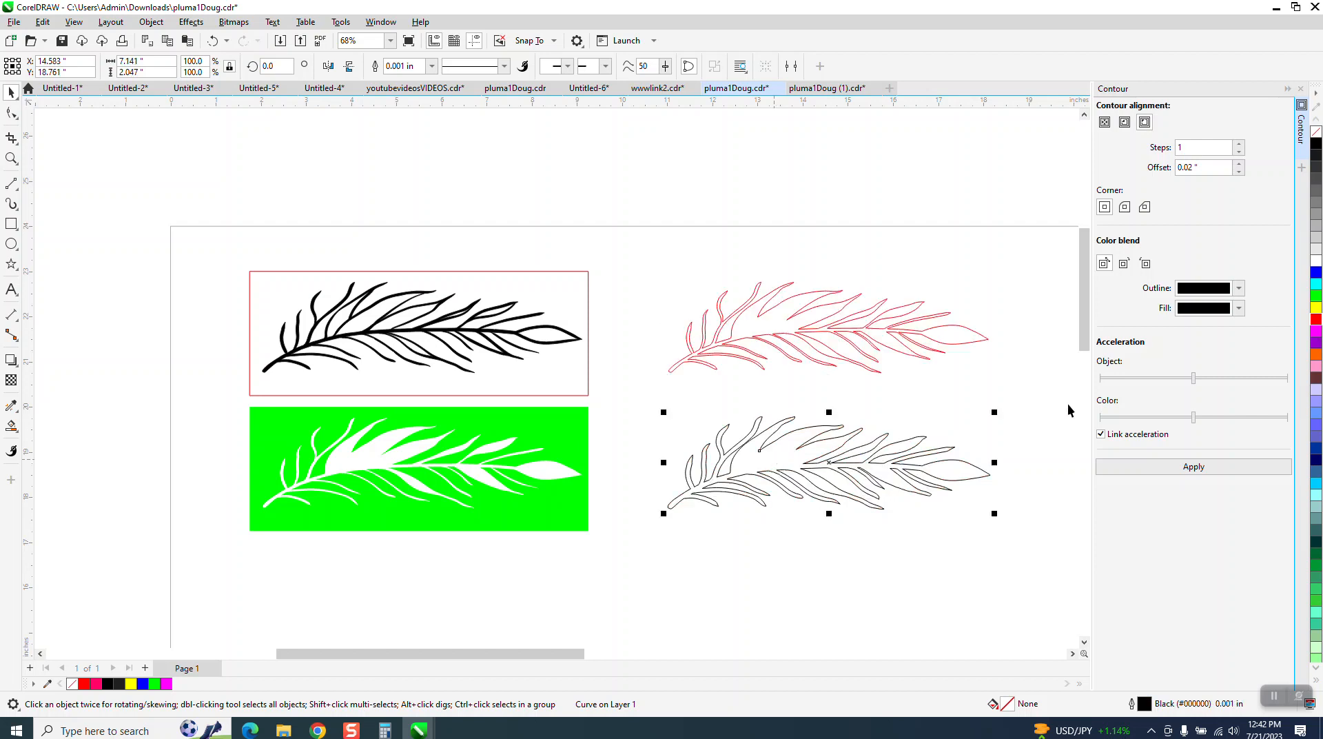
pyautogui.rightClick(1316, 323)
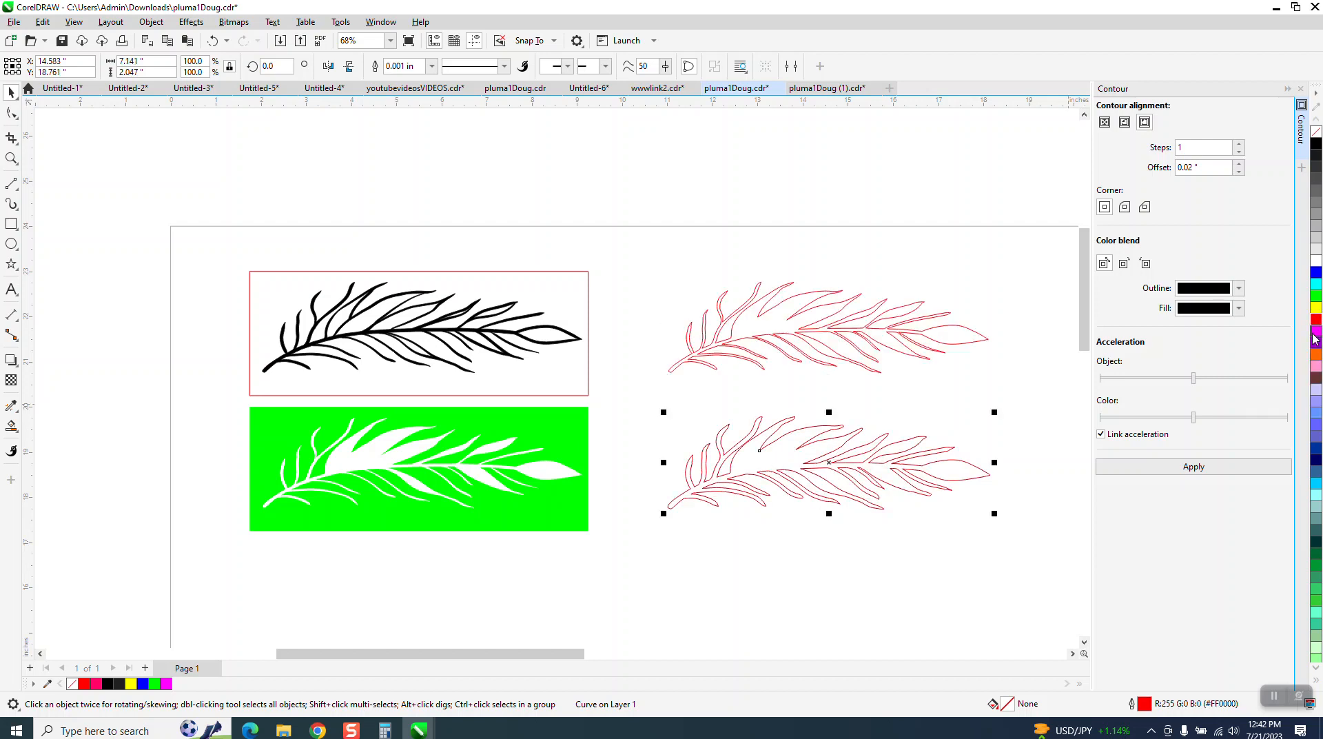
pyautogui.click(430, 68)
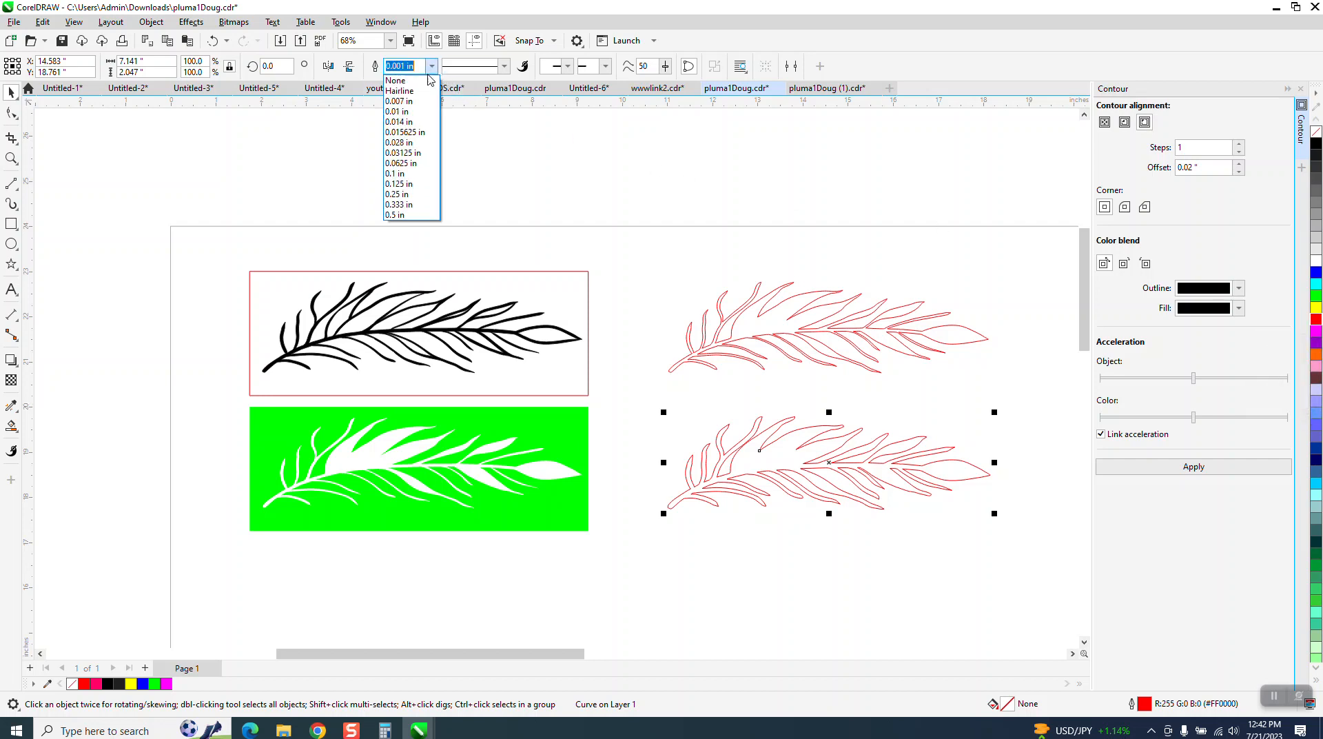
pyautogui.click(413, 91)
# - Delete the rectangle around the black feather and place the hairline offset contour over that feather
pyautogui.click(485, 277)
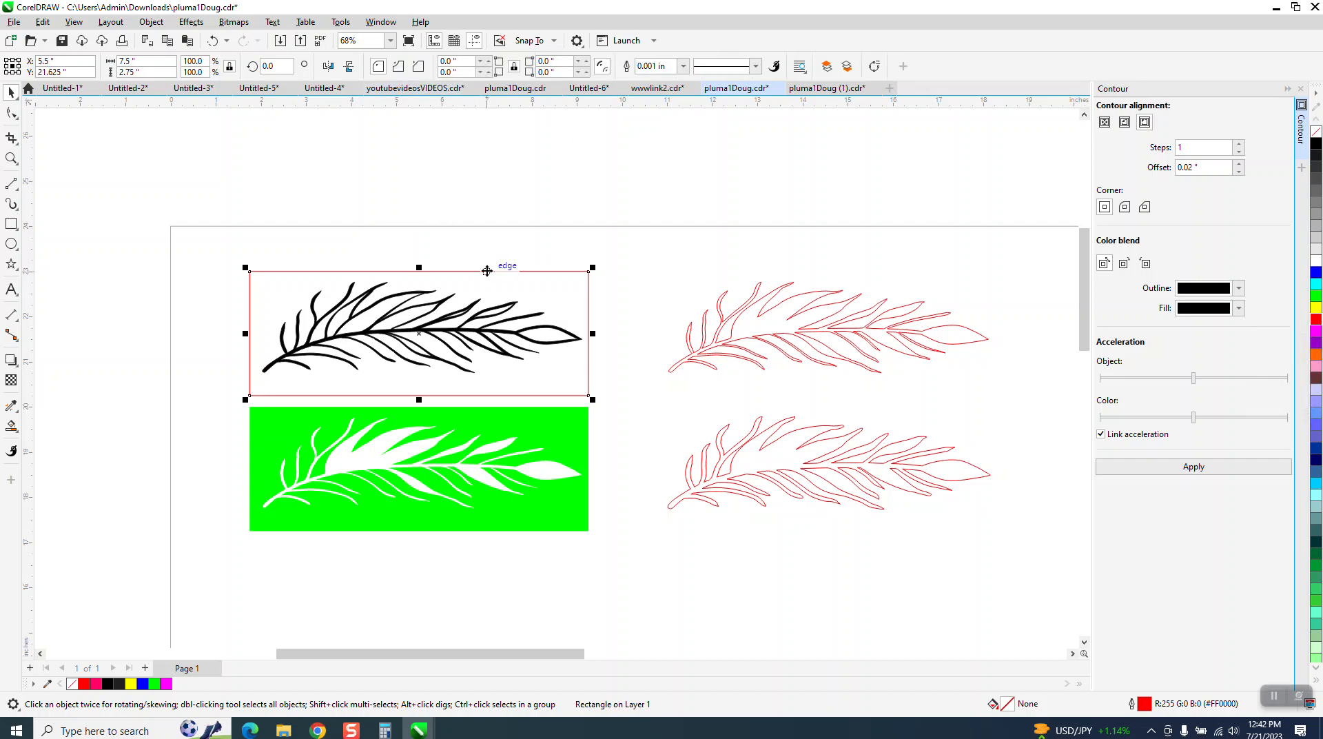
pyautogui.click(604, 328)
pyautogui.click(755, 436)
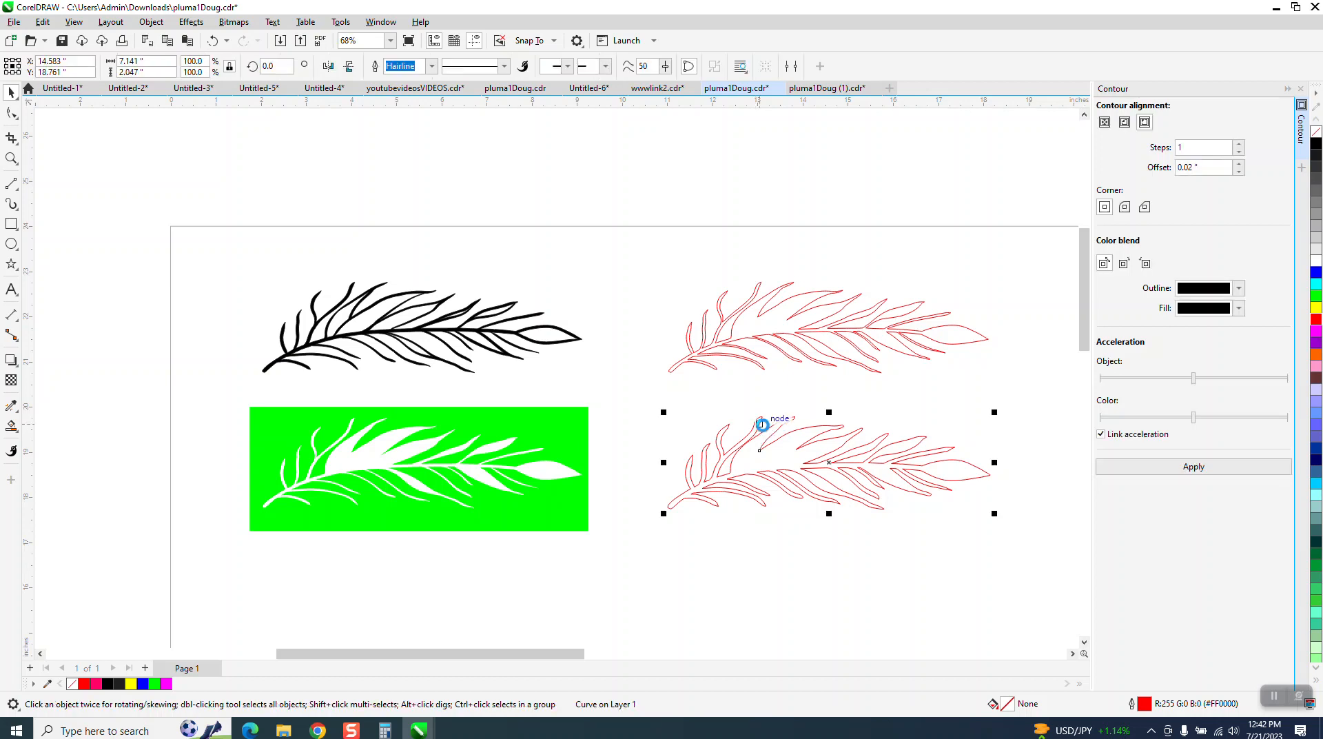
pyautogui.press('Up')
pyautogui.press('Left')
pyautogui.press('Left')
pyautogui.press('Left')
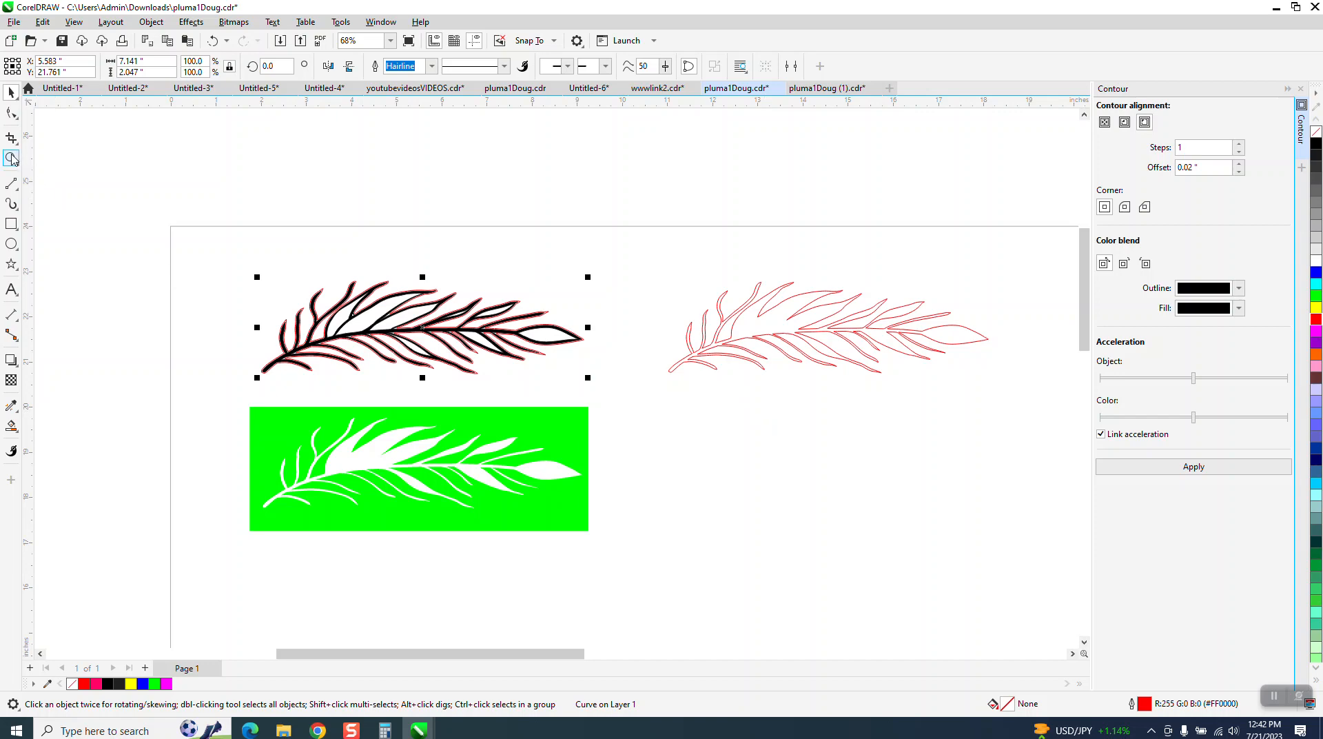
# - Check the offset contour's fit around the black feather's tips up close, and move the contour above the feather
pyautogui.click(11, 158)
pyautogui.moveTo(210, 255); pyautogui.dragTo(658, 423)
pyautogui.moveTo(509, 206); pyautogui.dragTo(937, 467)
pyautogui.scroll(-1, 763, 364)
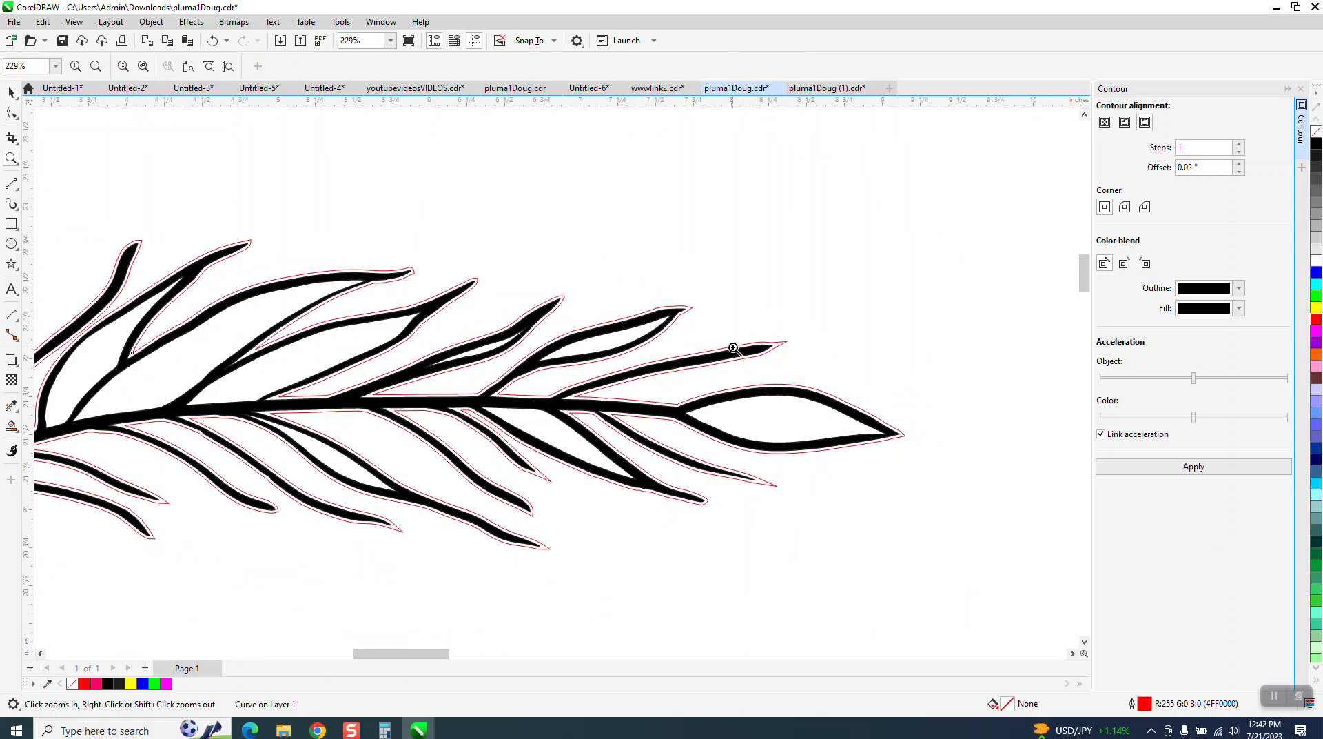
pyautogui.scroll(-1, 689, 320)
pyautogui.scroll(-1, 214, 235)
pyautogui.click(11, 93)
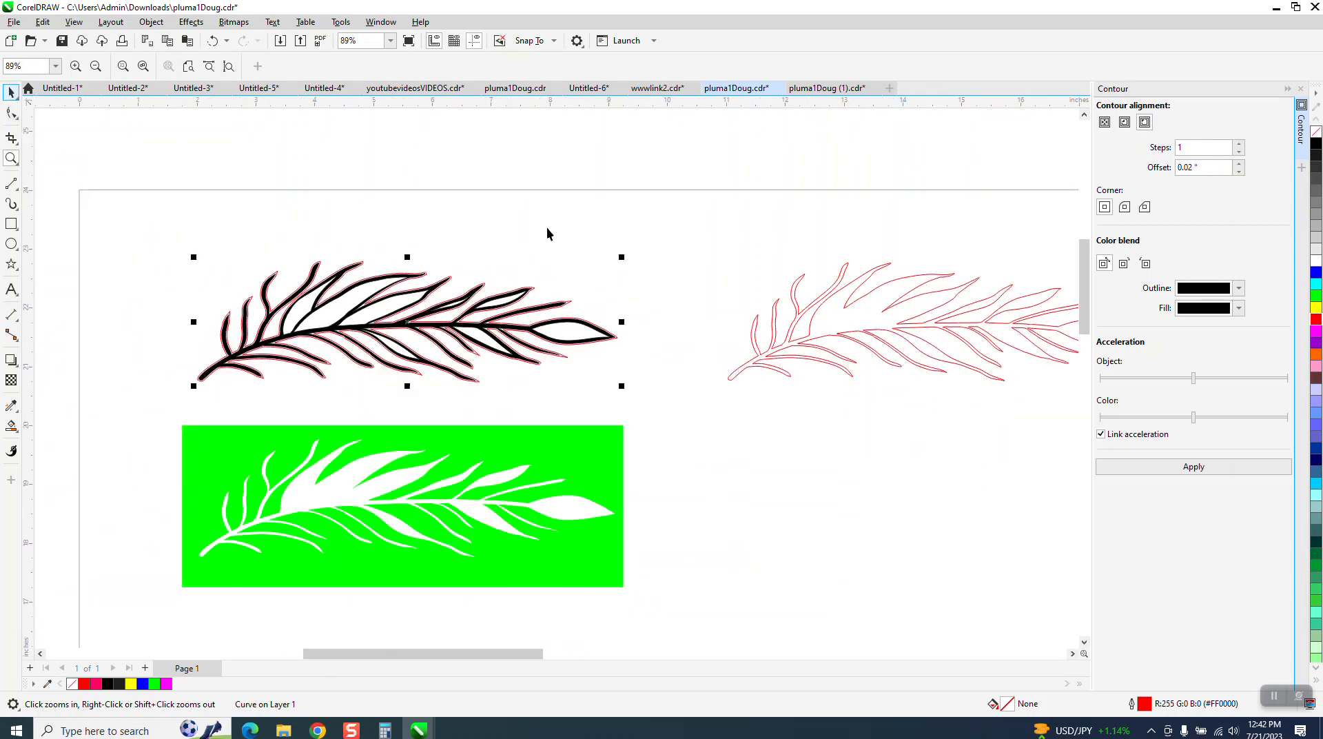
pyautogui.press('Up')
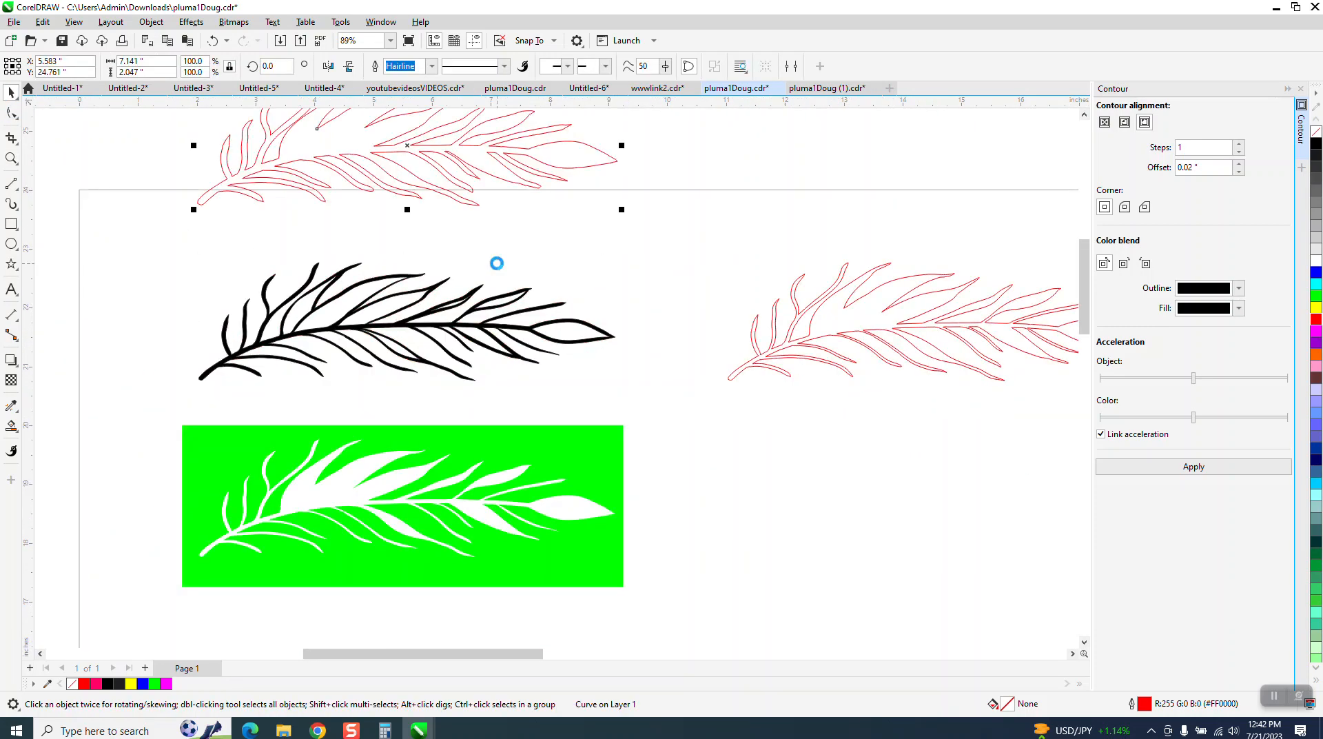
# - Apply a one-step outside contour with a 0.05" offset to the red feather outline beside the black feather
pyautogui.click(863, 311)
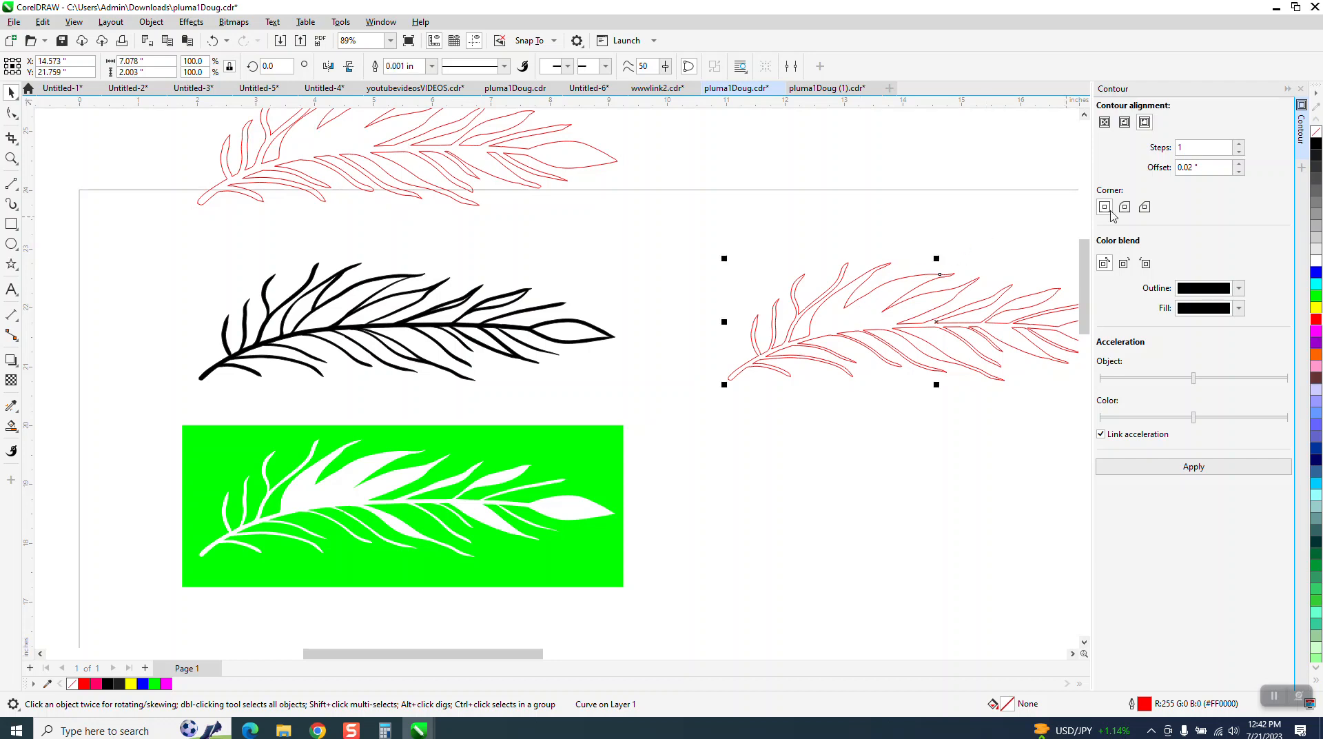
pyautogui.moveTo(1200, 167); pyautogui.dragTo(1179, 167)
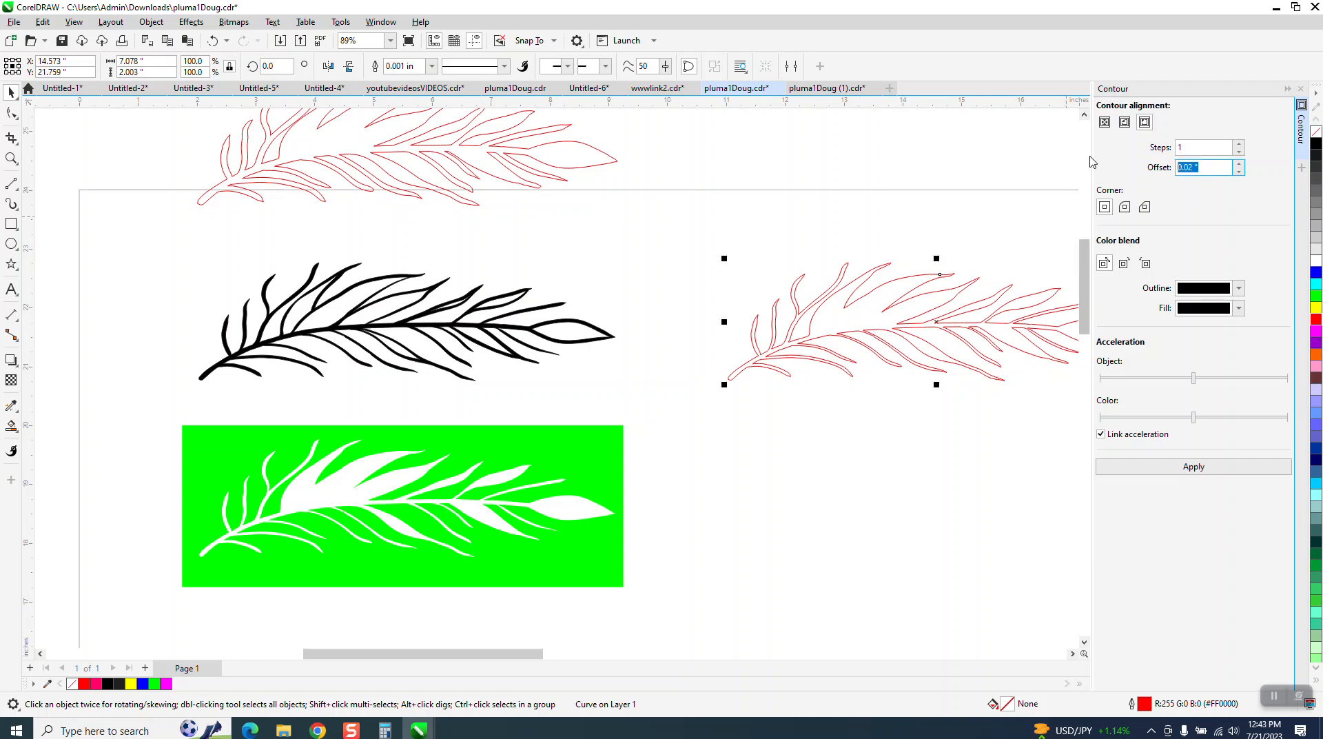
pyautogui.write('.05')
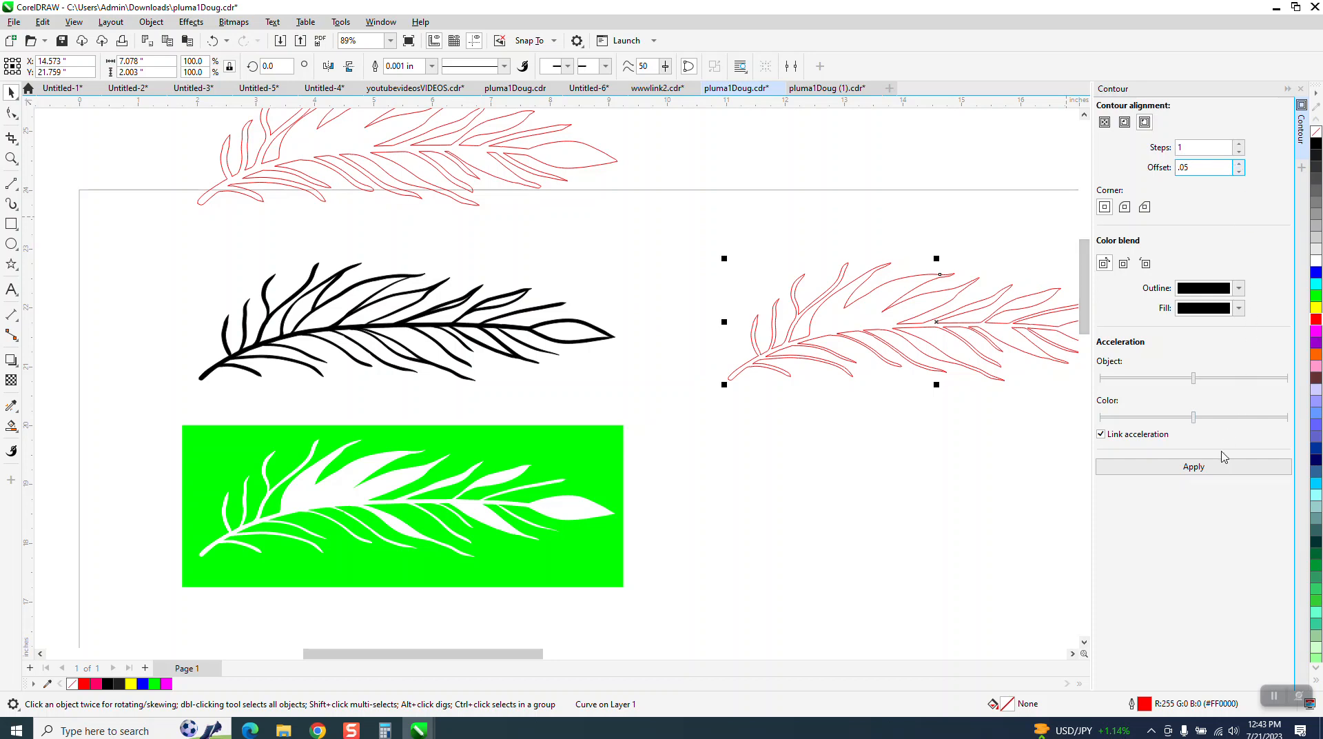
pyautogui.click(1209, 474)
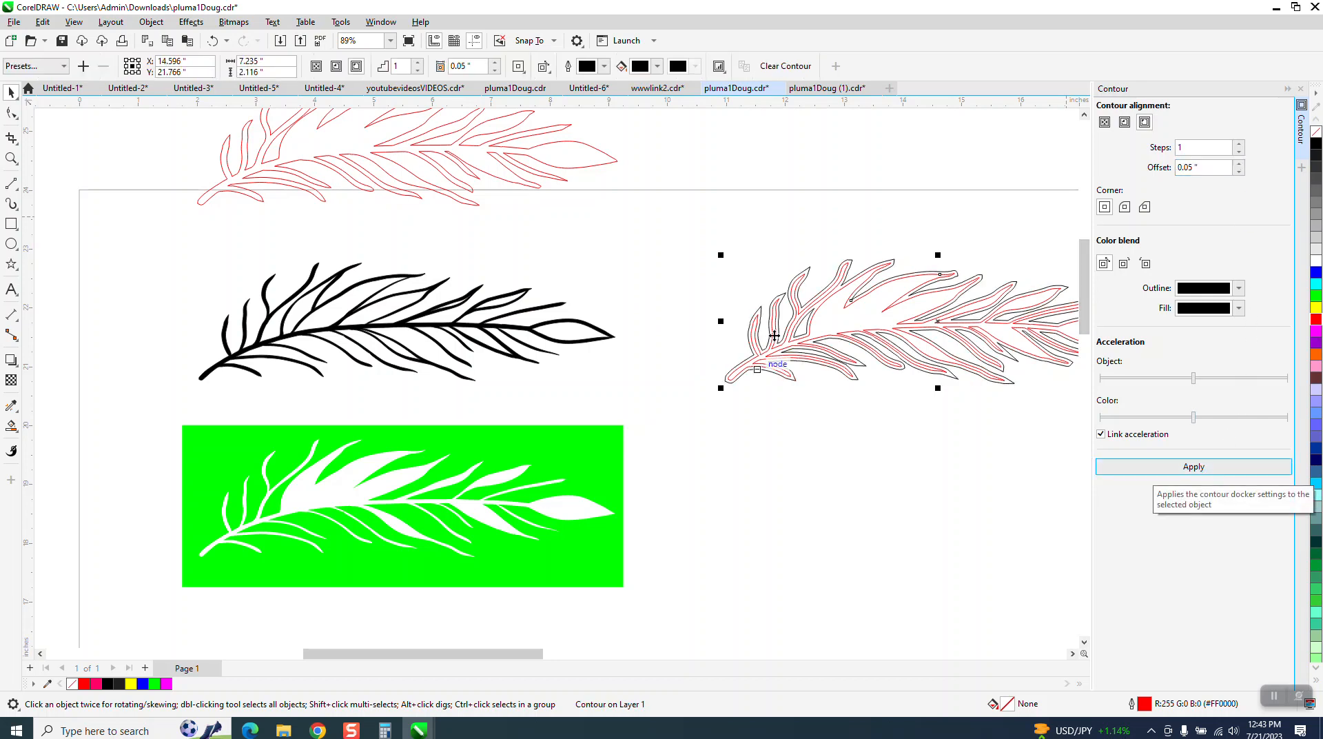
# - Break the 0.05" contour apart and move the original red feather outline 3" down, clear of the offset contour
pyautogui.scroll(-1, 366, 236)
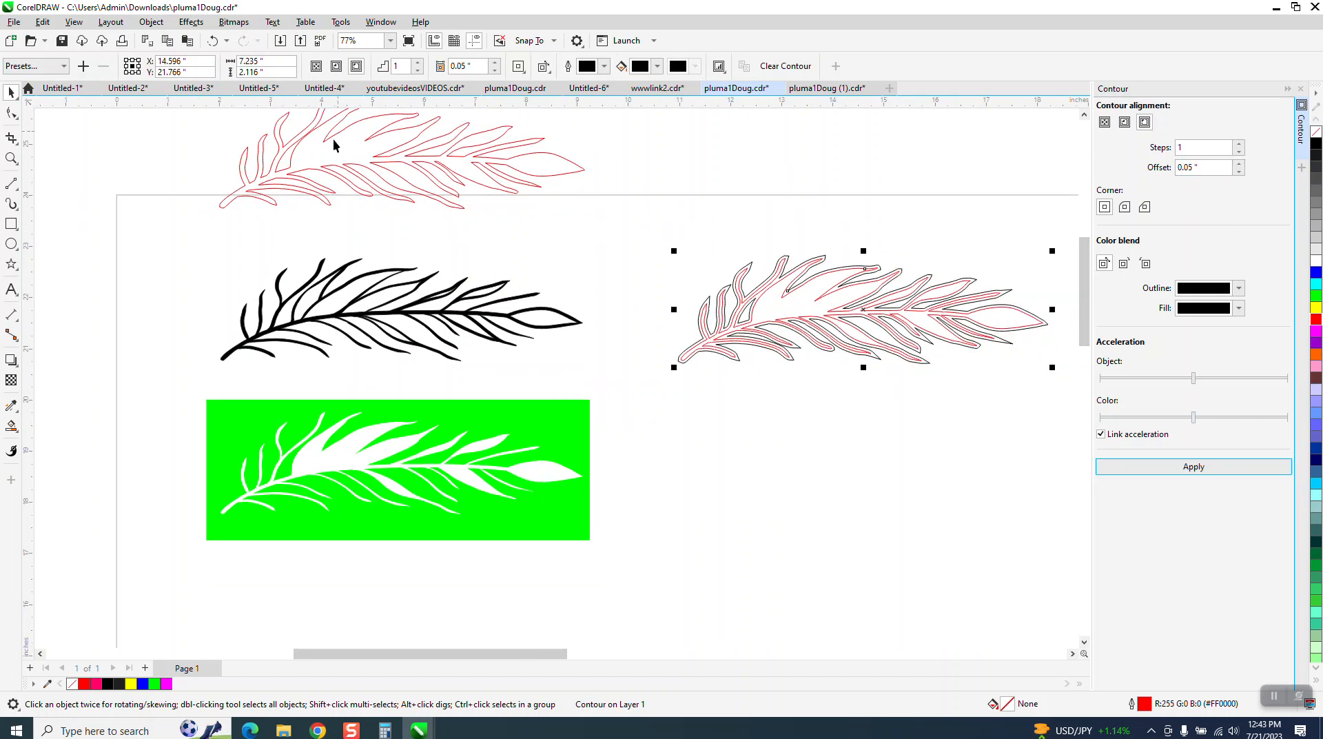
pyautogui.click(11, 158)
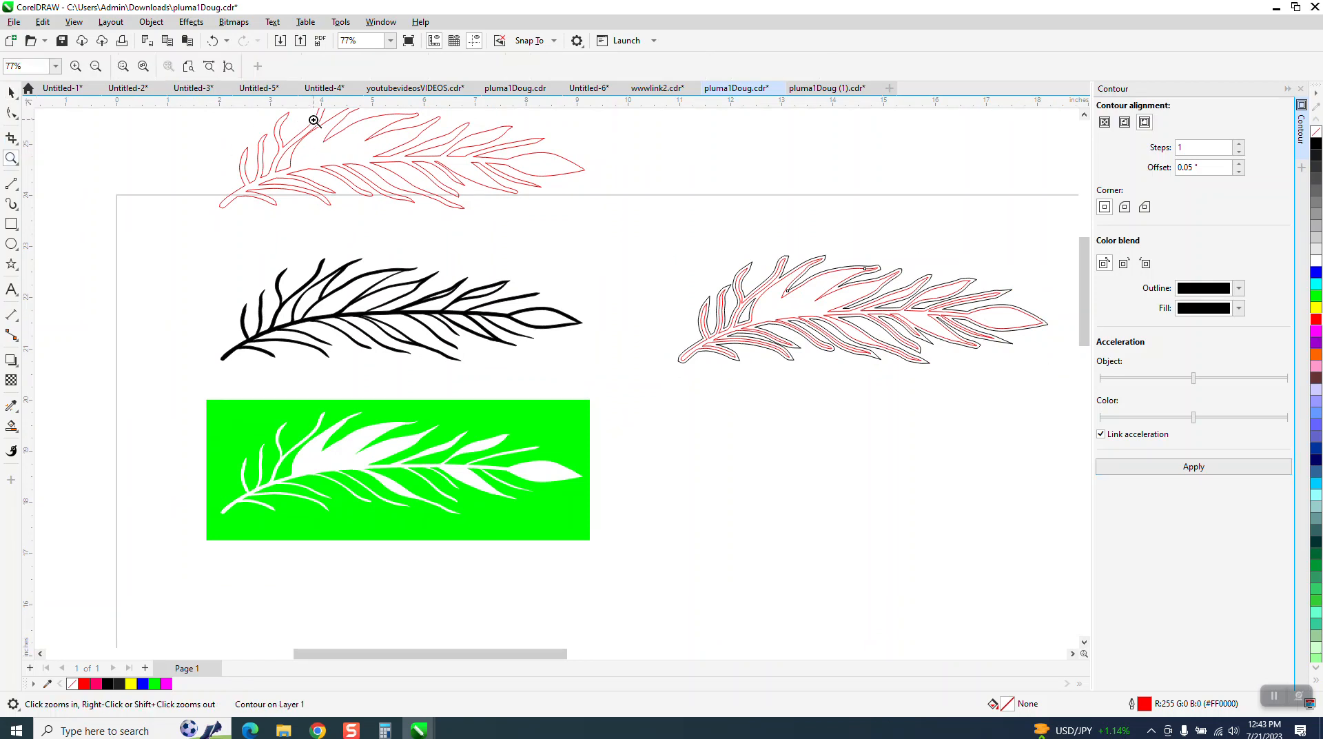
pyautogui.moveTo(286, 124); pyautogui.dragTo(496, 201)
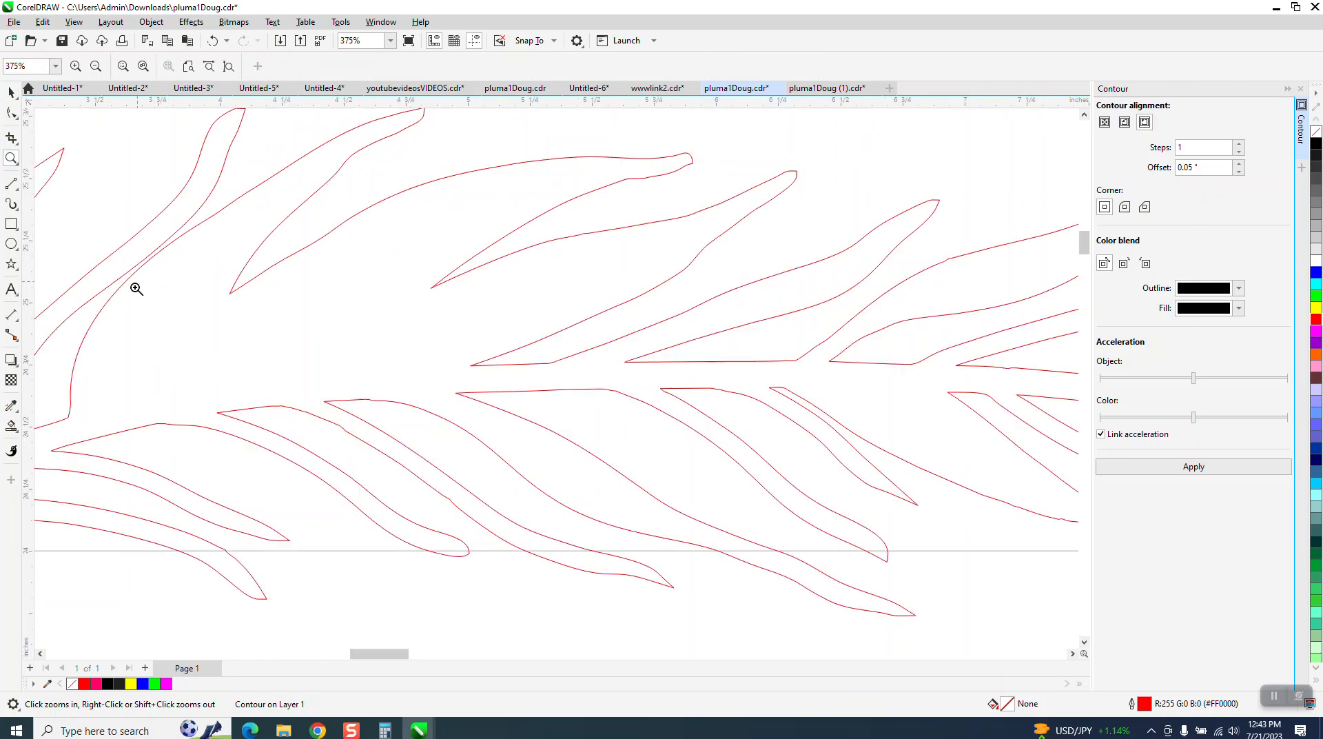
pyautogui.scroll(-3, 173, 246)
pyautogui.scroll(-5, 173, 245)
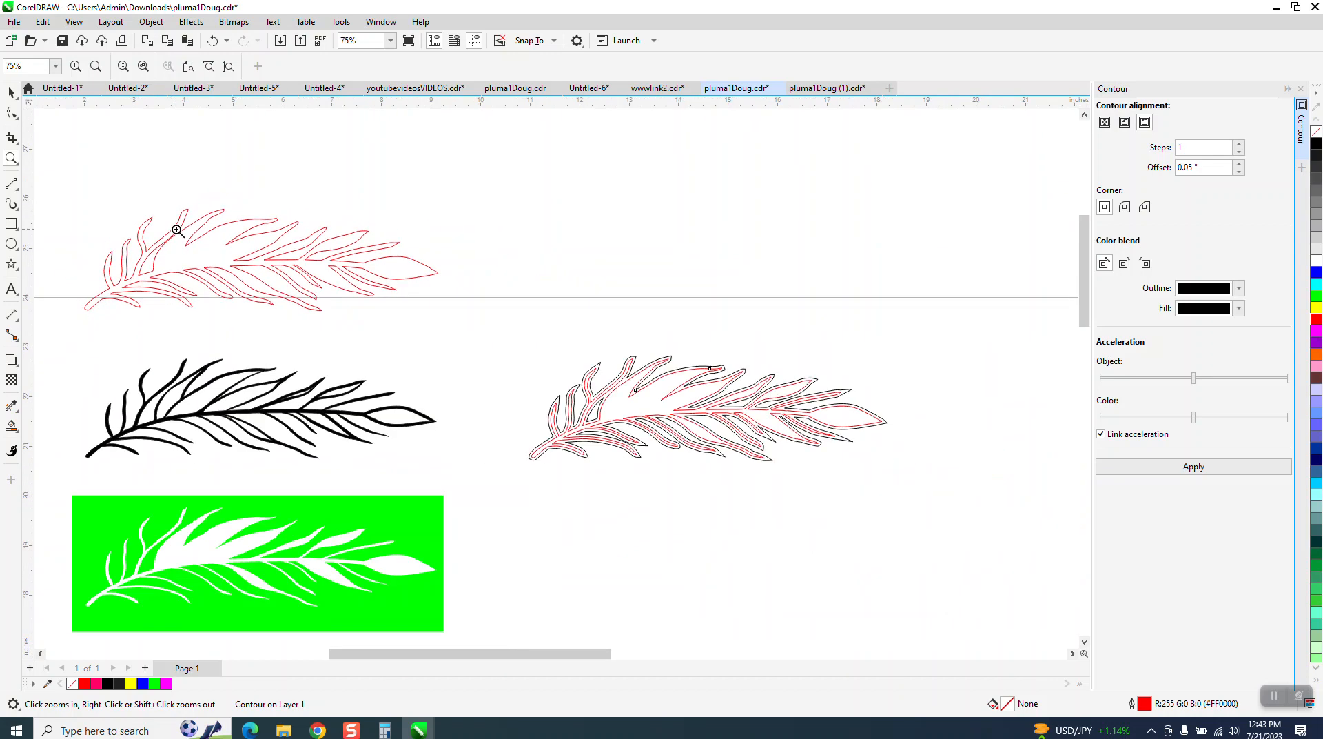
pyautogui.click(11, 92)
pyautogui.click(645, 362)
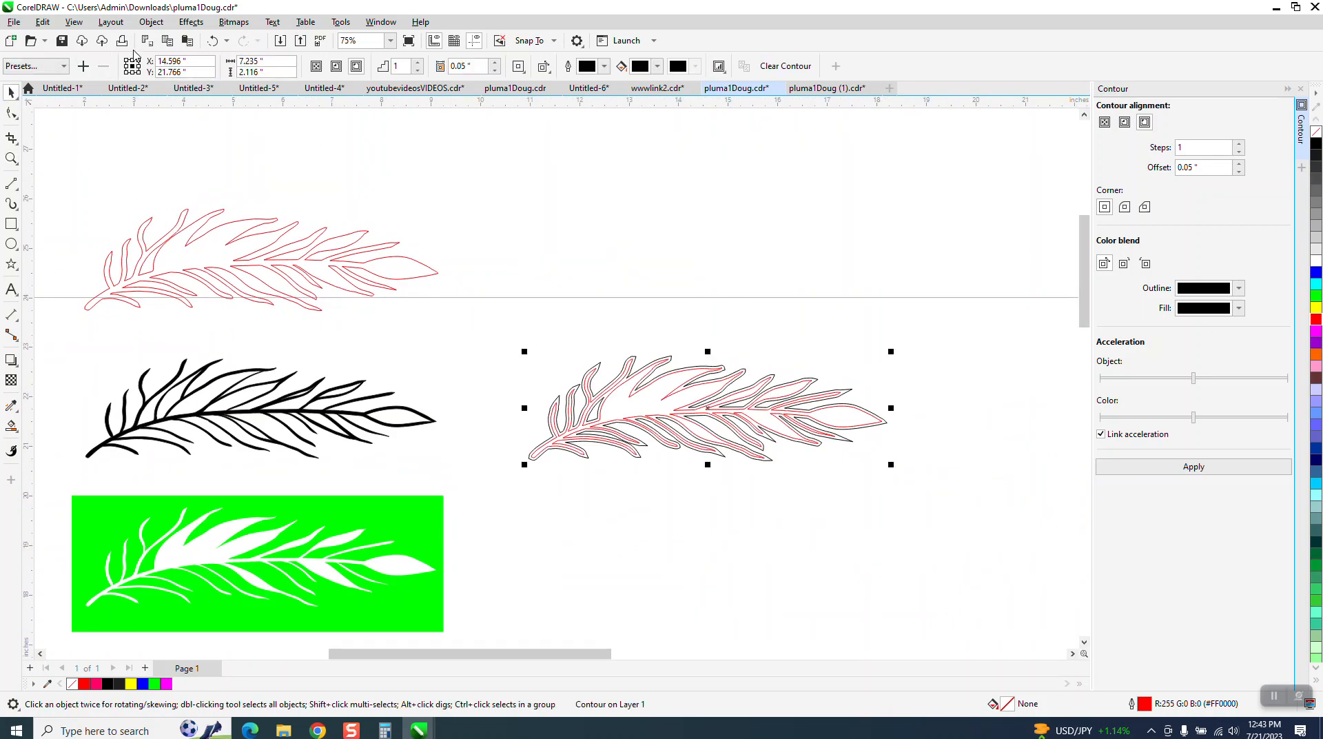
pyautogui.click(150, 22)
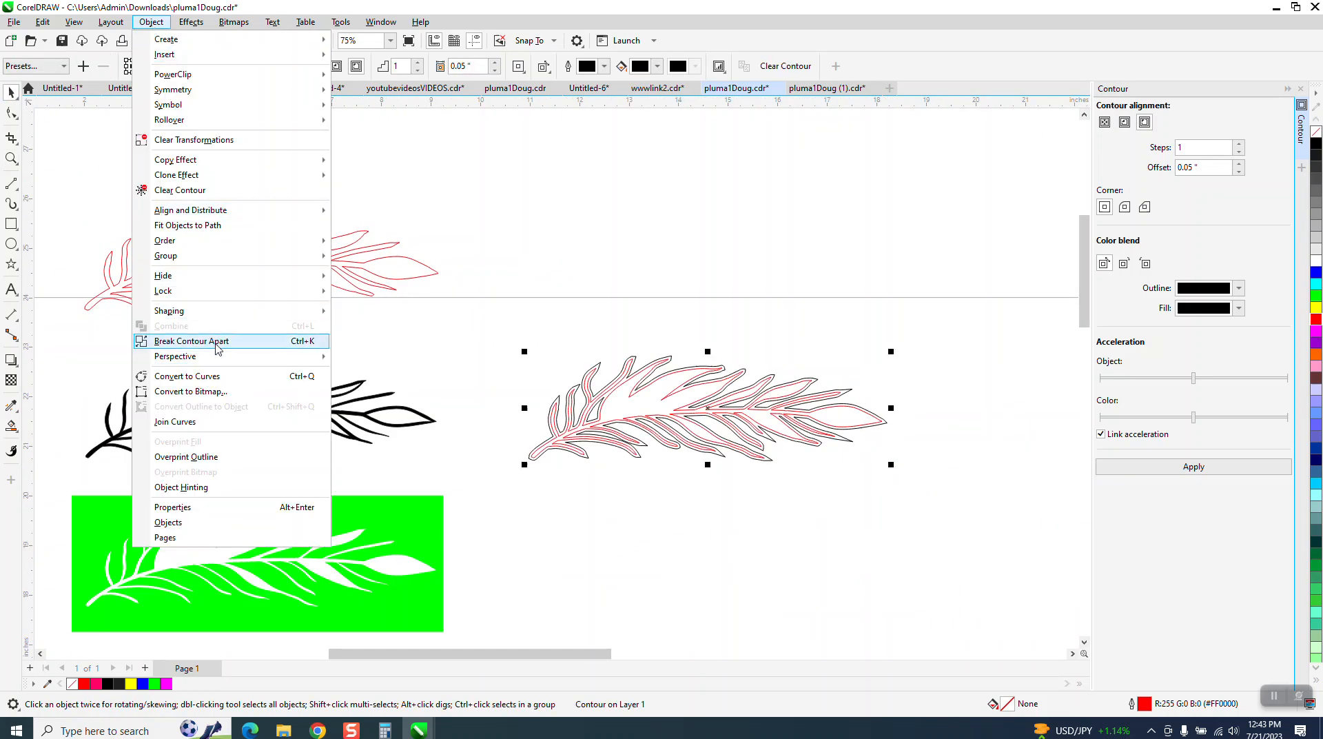
pyautogui.click(215, 342)
pyautogui.click(642, 247)
pyautogui.click(667, 402)
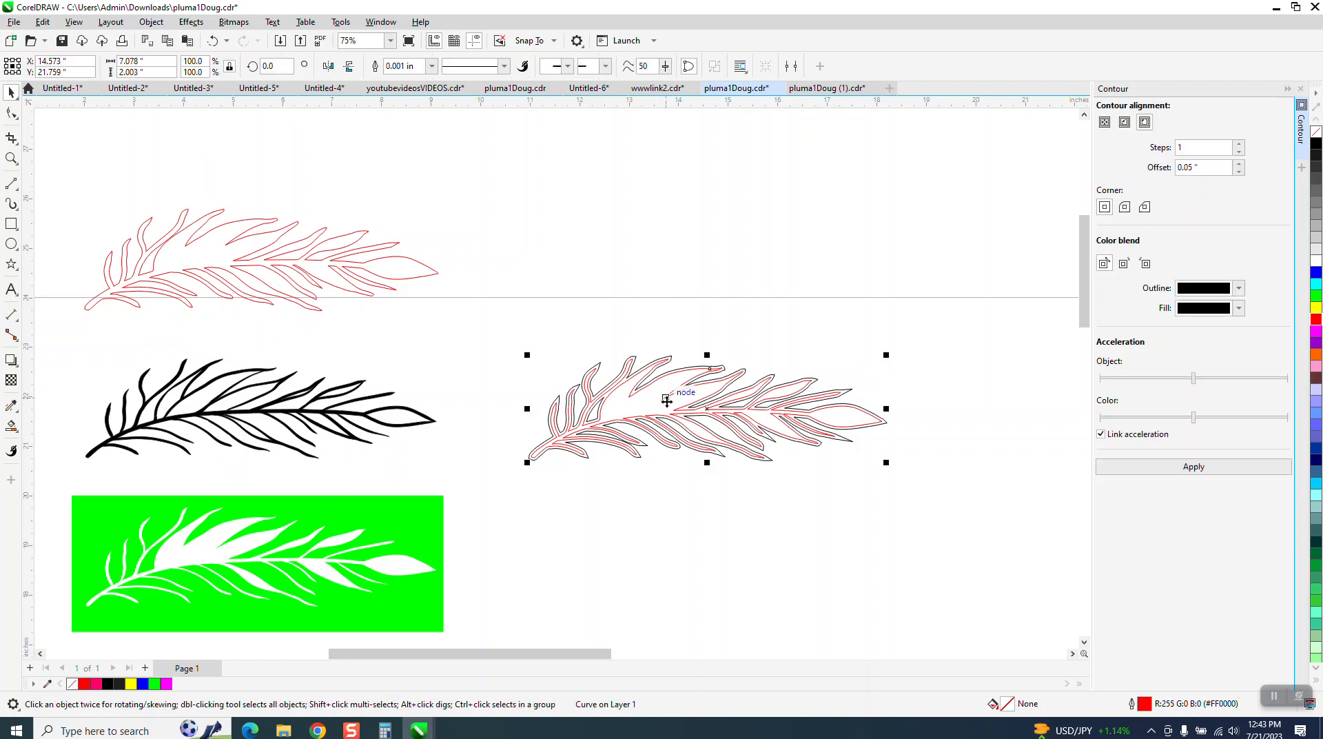
pyautogui.press('Down')
# - Give the separated 0.05" offset contour a red outline with Hairline width
pyautogui.click(667, 407)
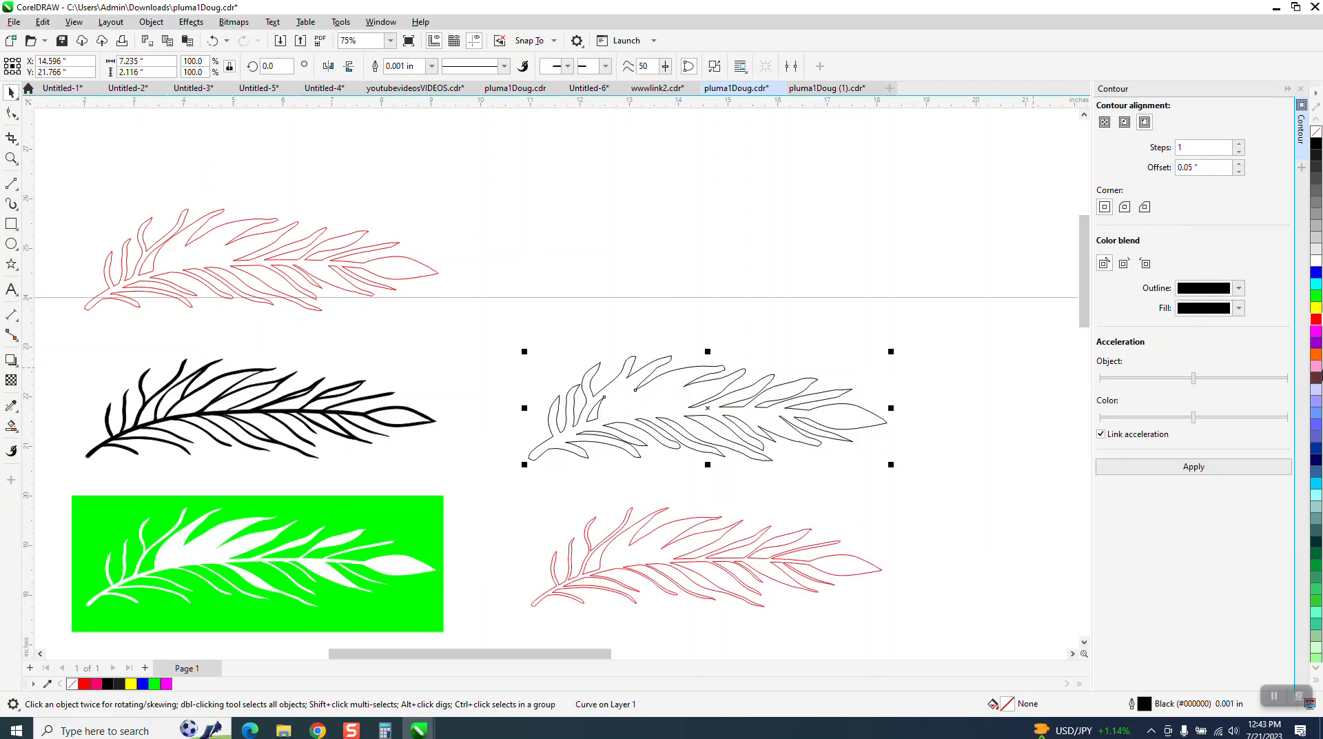
pyautogui.rightClick(1317, 319)
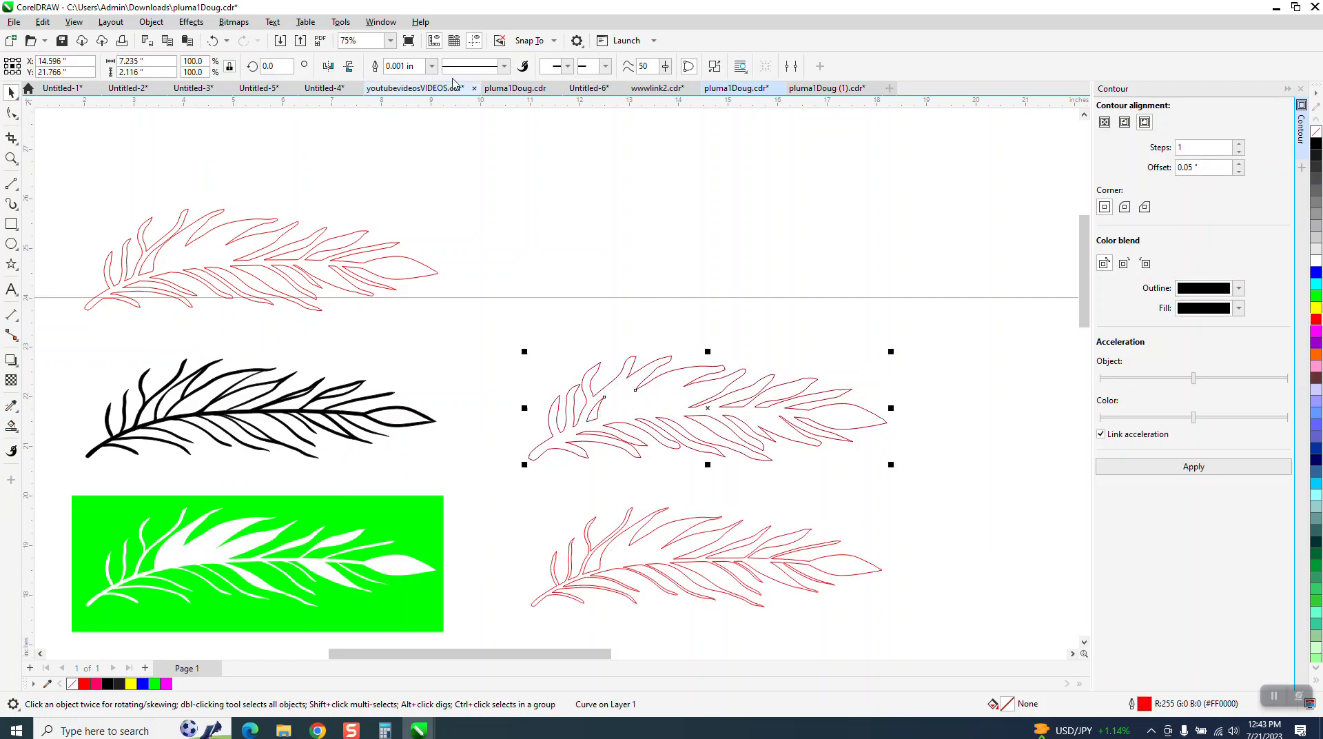
pyautogui.click(430, 66)
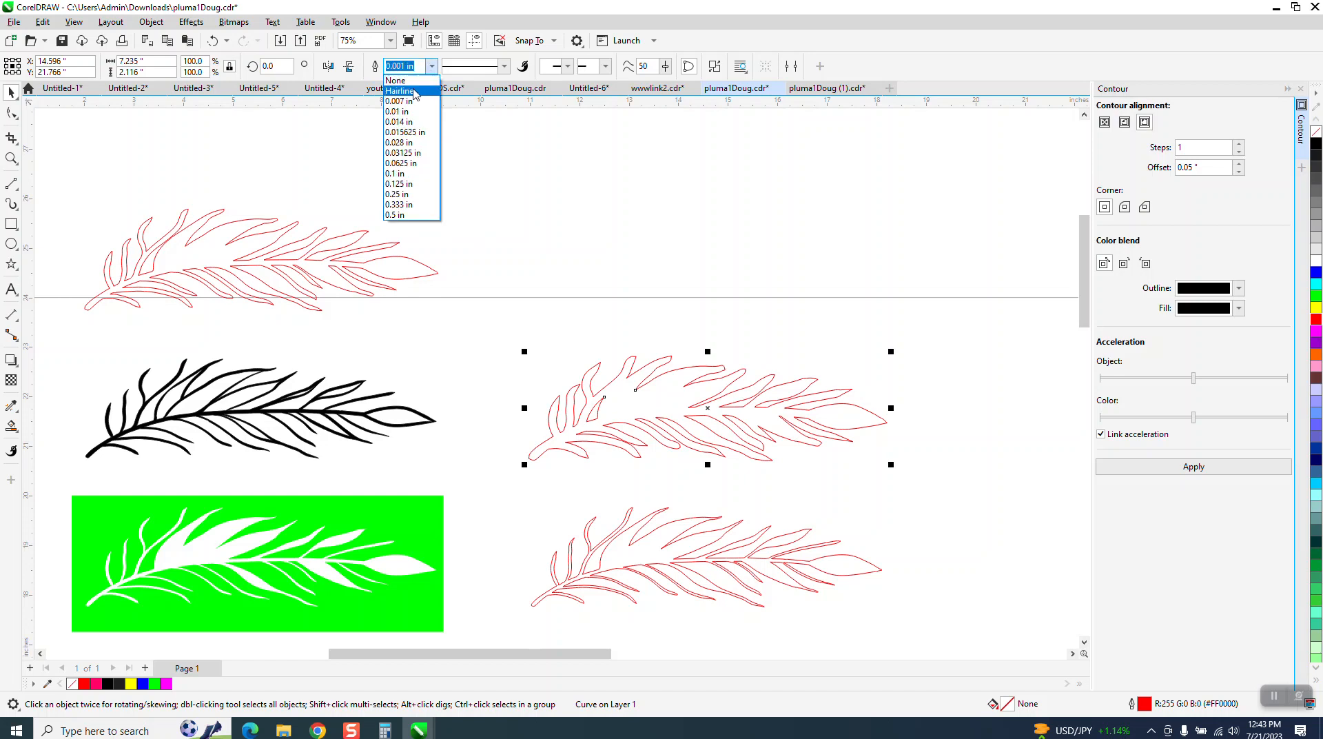
pyautogui.click(438, 92)
# - Move the 0.05" offset contour 9" left onto the black feather and check its fit up close
pyautogui.press('Left')
pyautogui.press('Left')
pyautogui.press('Left')
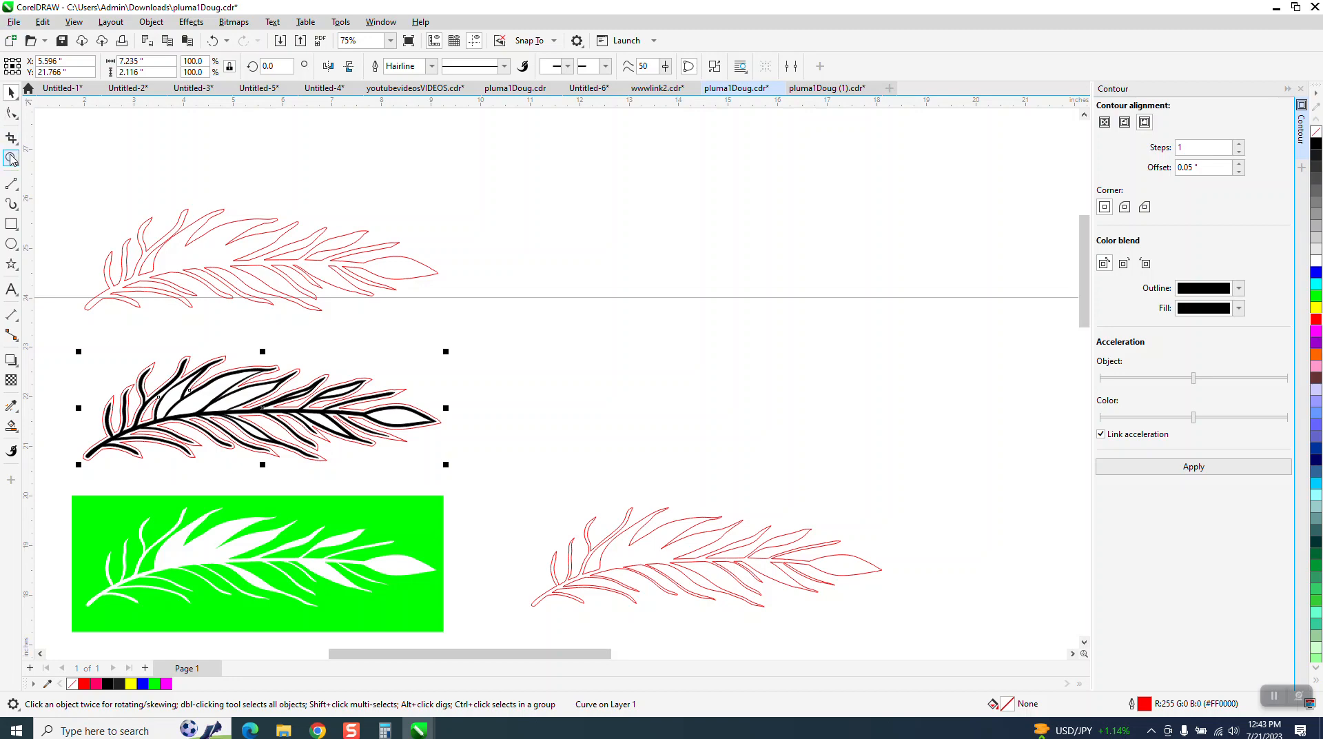
pyautogui.click(11, 158)
pyautogui.moveTo(100, 352); pyautogui.dragTo(515, 488)
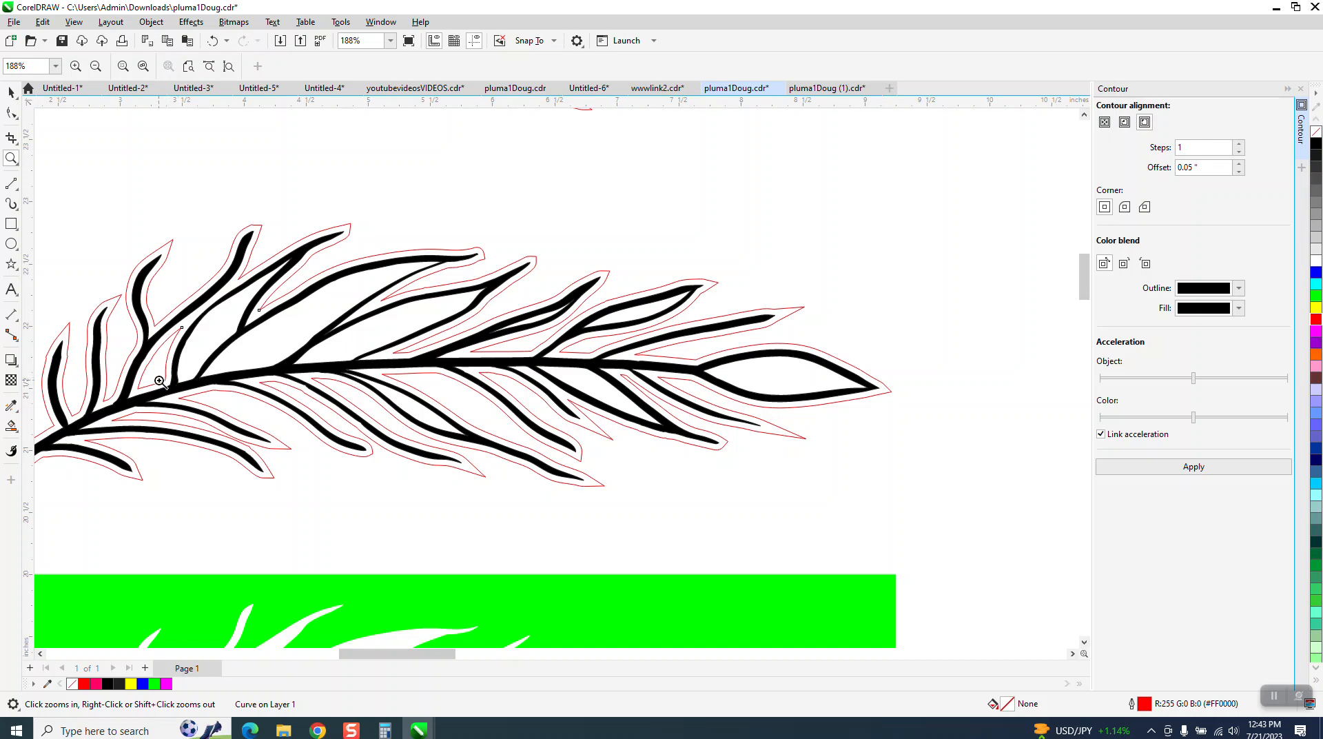
pyautogui.scroll(-2, 200, 362)
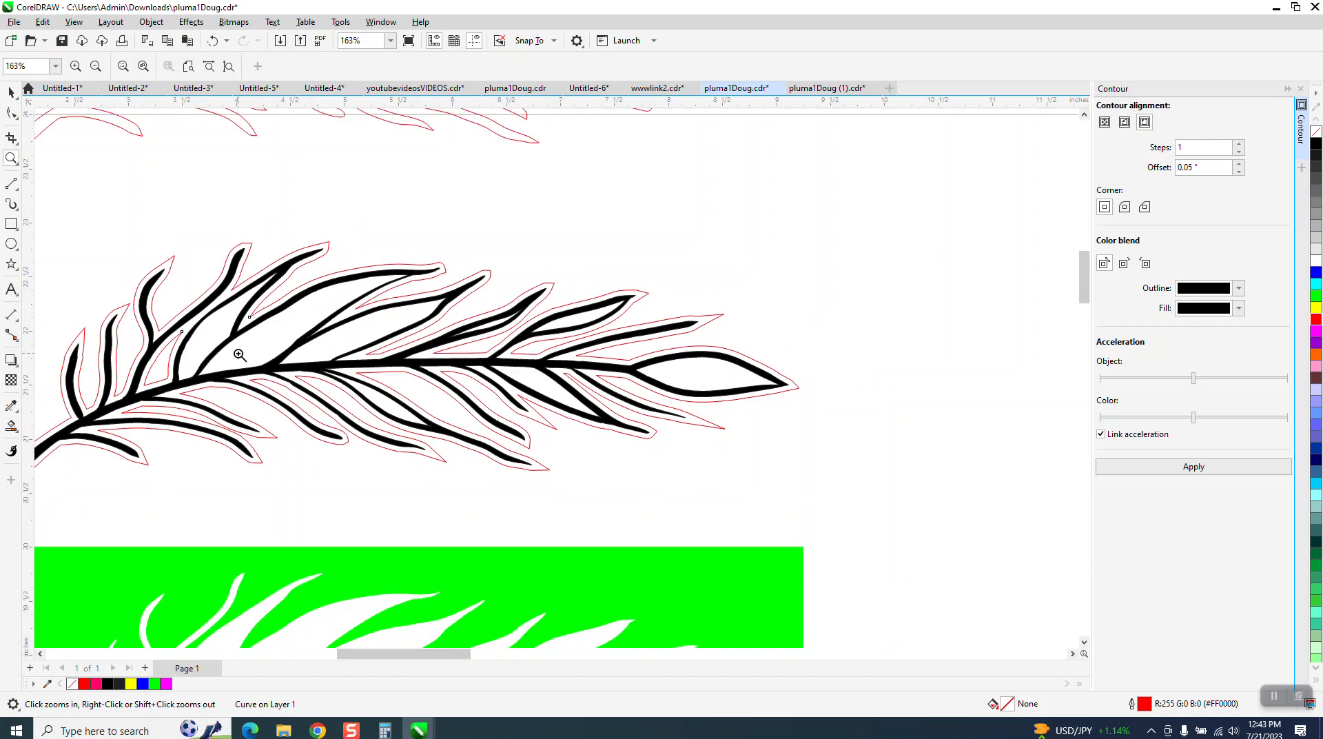
pyautogui.scroll(-1, 267, 315)
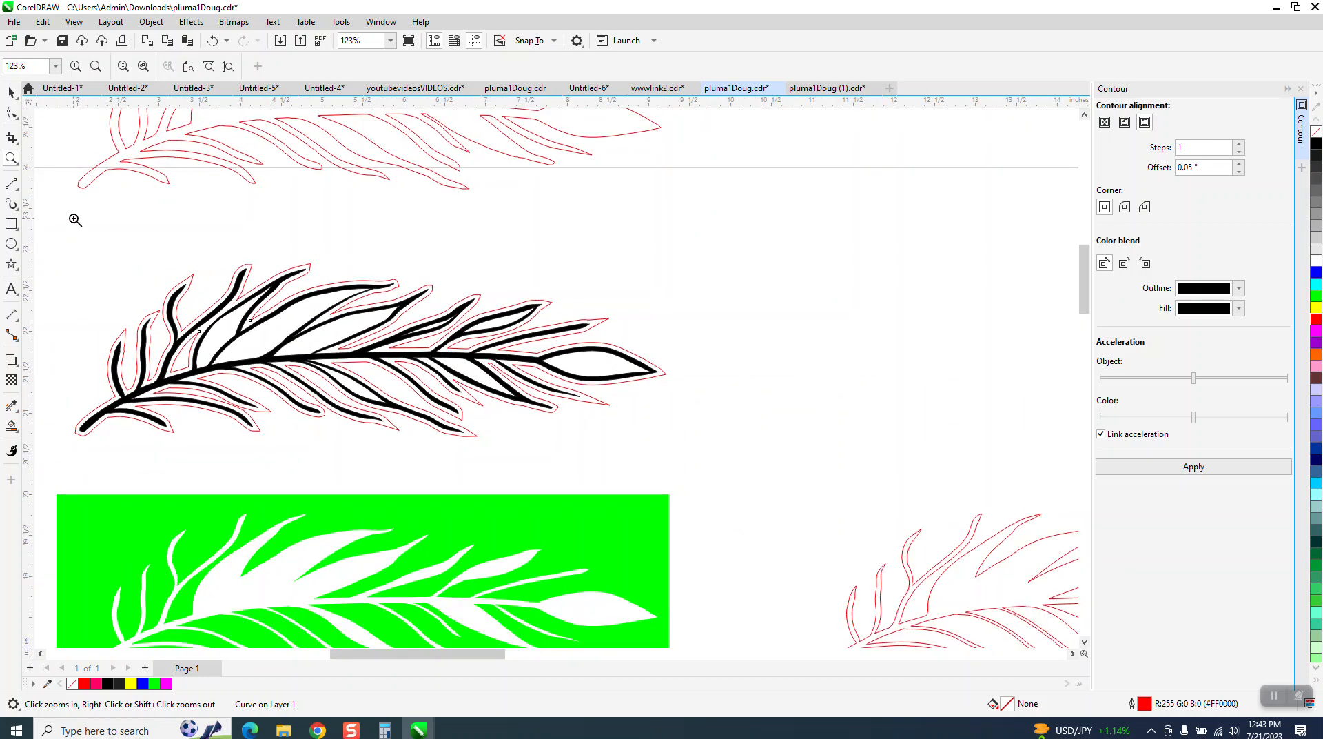
# - Delete the 0.05" offset contour from around the black feather
pyautogui.click(11, 91)
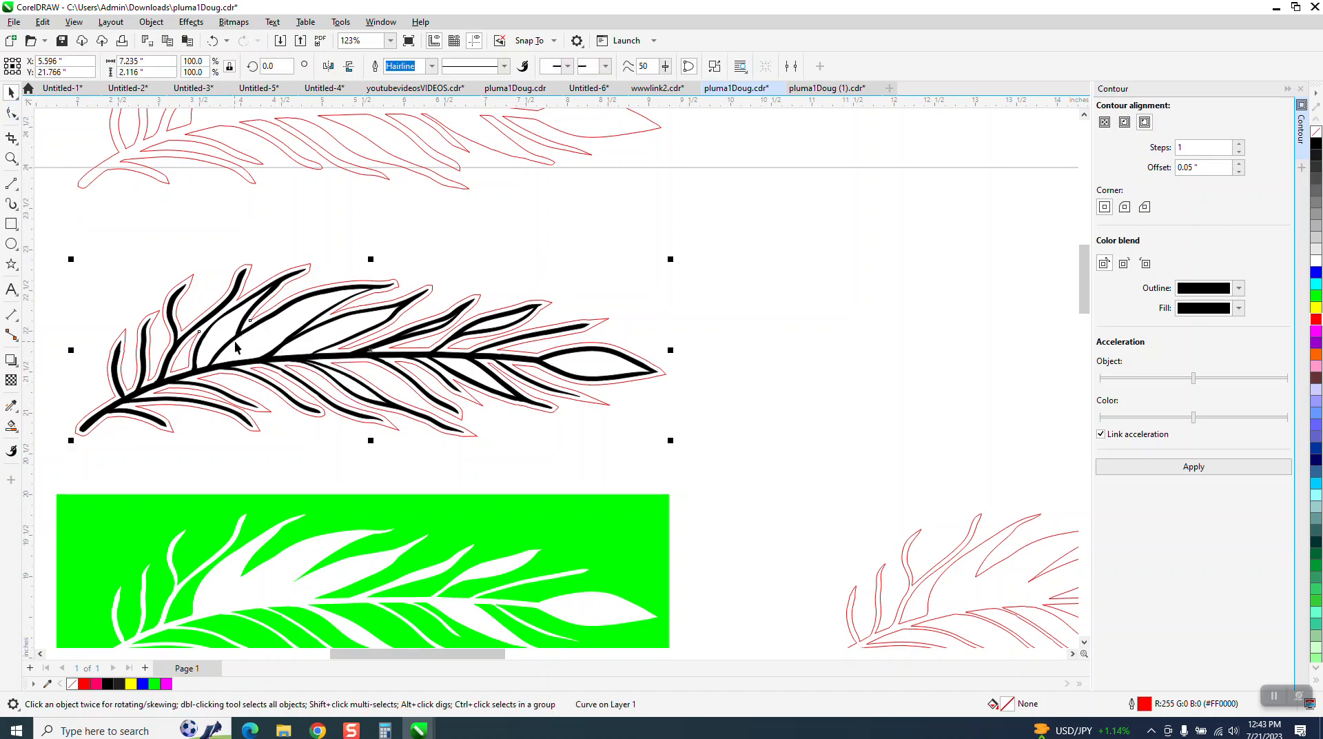
pyautogui.scroll(-1, 288, 346)
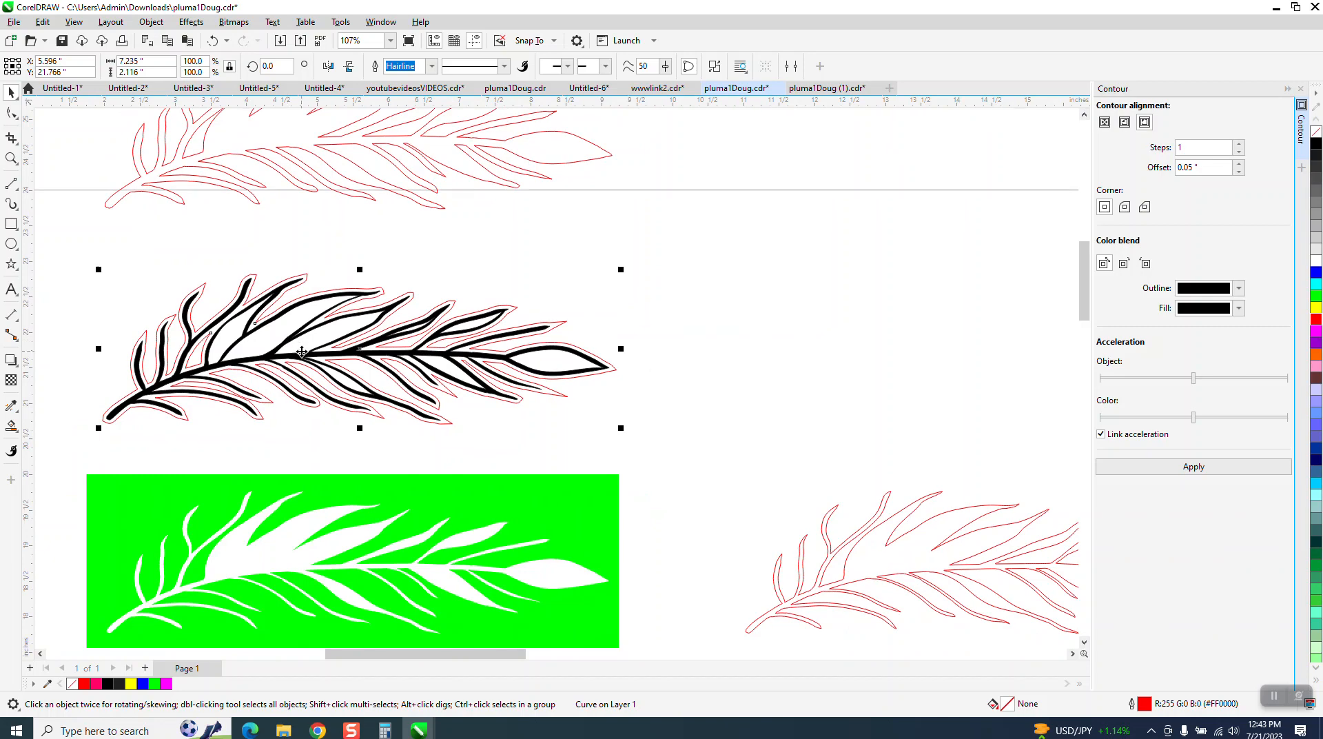
pyautogui.scroll(-1, 302, 353)
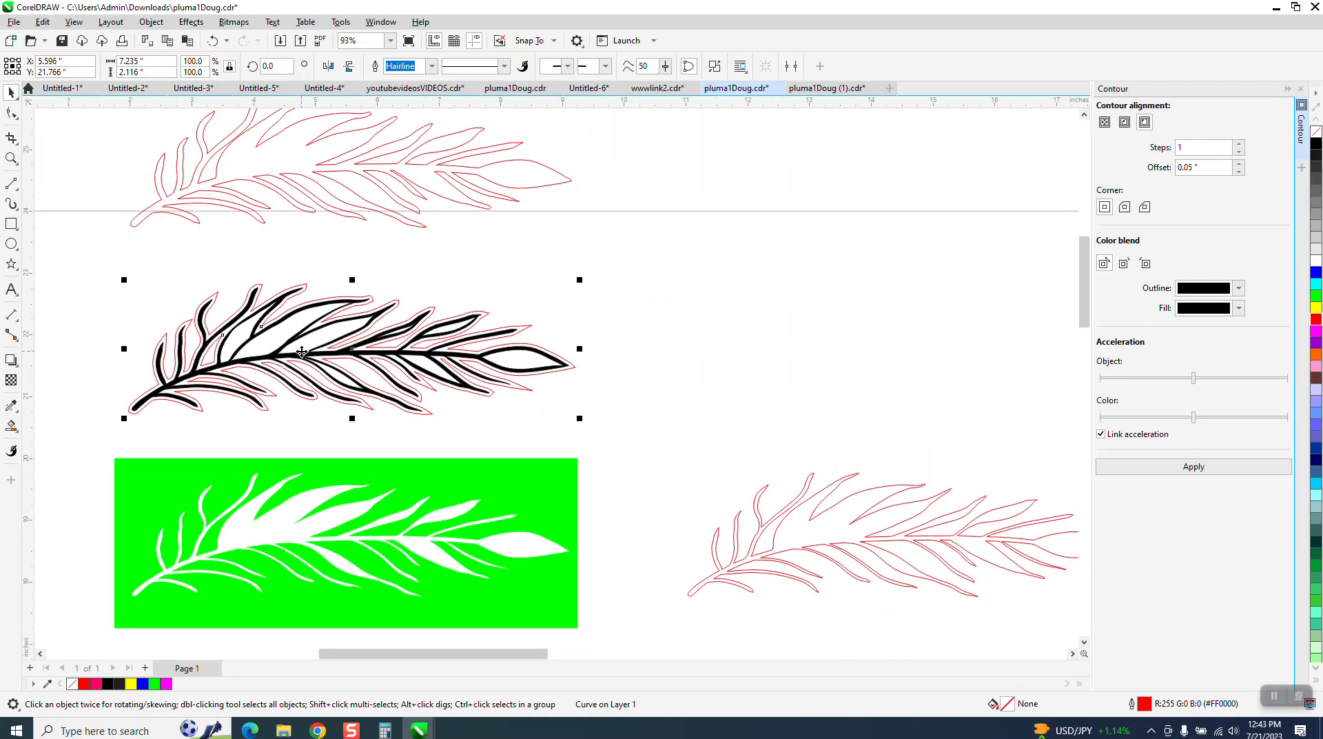
pyautogui.click(386, 334)
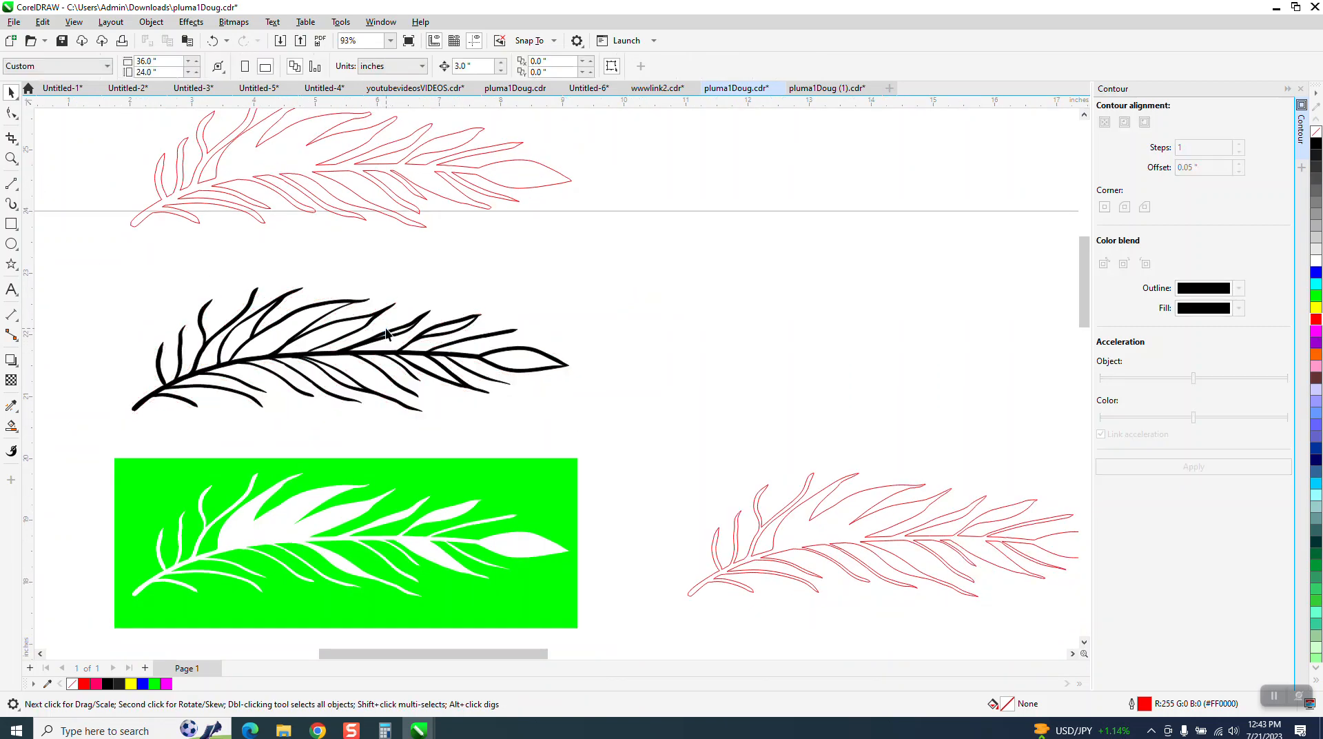
# - Apply an outside contour with a 0.1" offset to the red feather outline beside the green rectangle
pyautogui.click(870, 498)
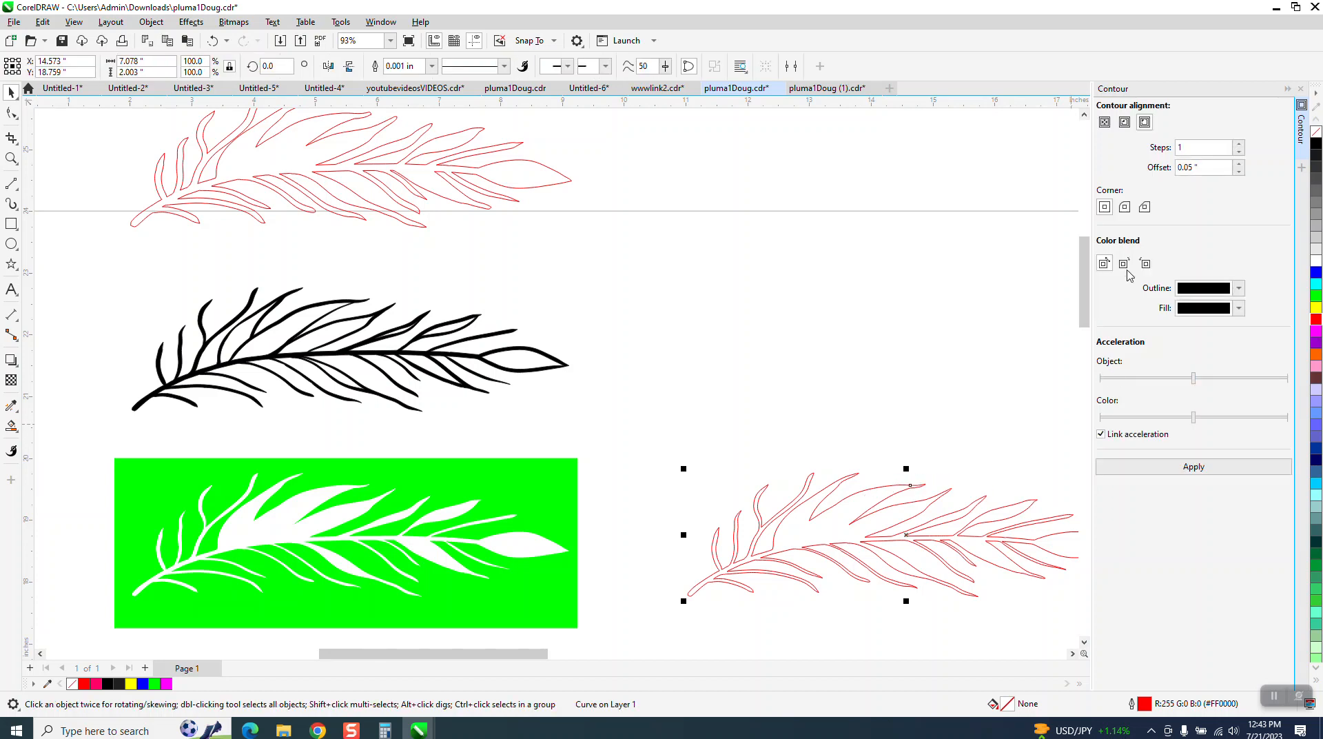
pyautogui.click(1202, 167)
pyautogui.write('.1')
pyautogui.press('Return')
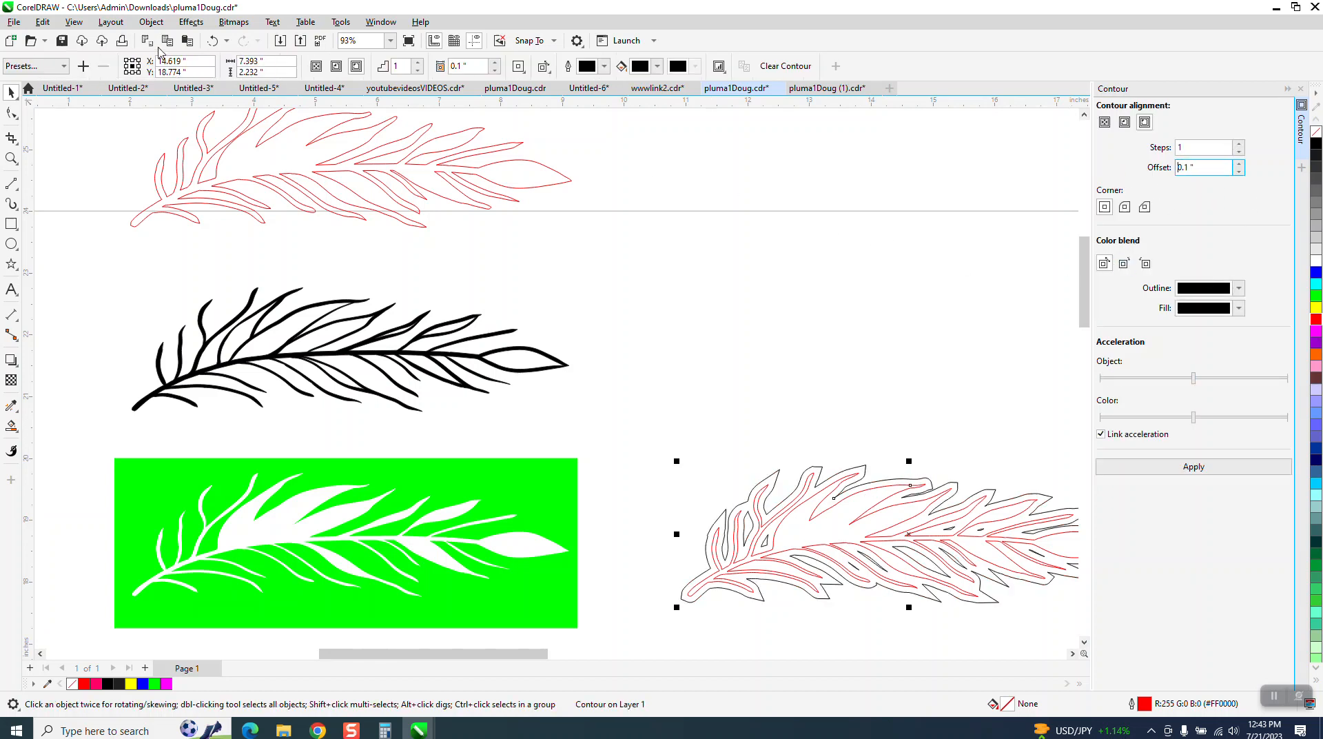
# - Break the 0.1" contour apart and move the original red feather outline 3" up, clear of the offset contour
pyautogui.click(151, 22)
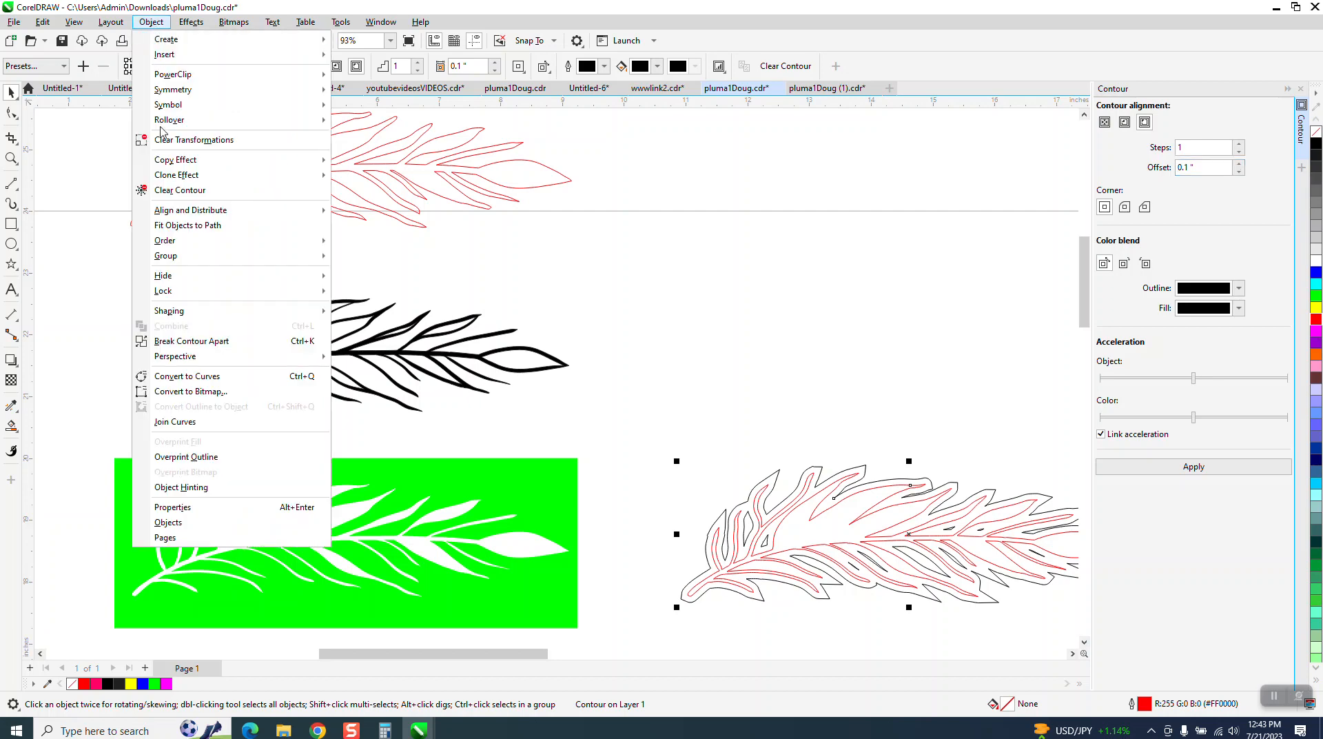
pyautogui.click(210, 341)
pyautogui.click(829, 495)
pyautogui.click(826, 533)
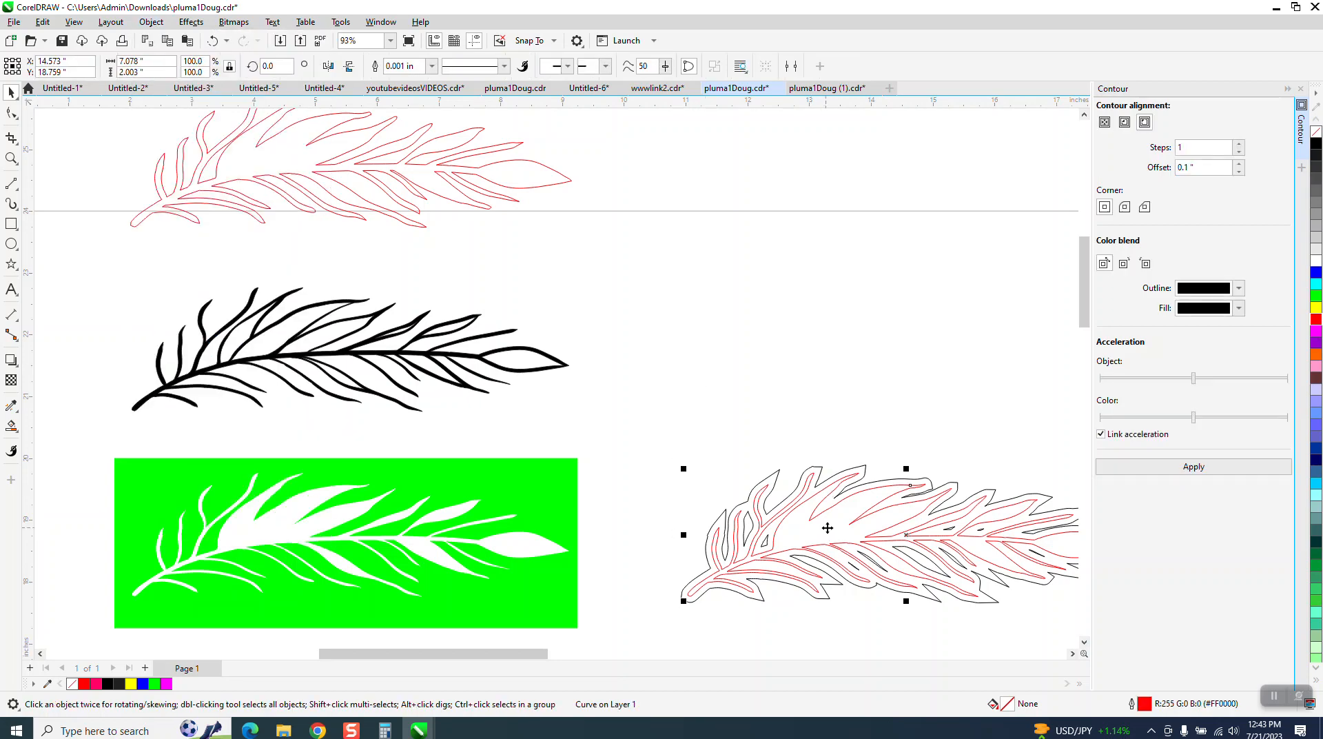
pyautogui.press('Up')
# - Give the separated 0.1" offset contour a red outline with Hairline width
pyautogui.click(864, 527)
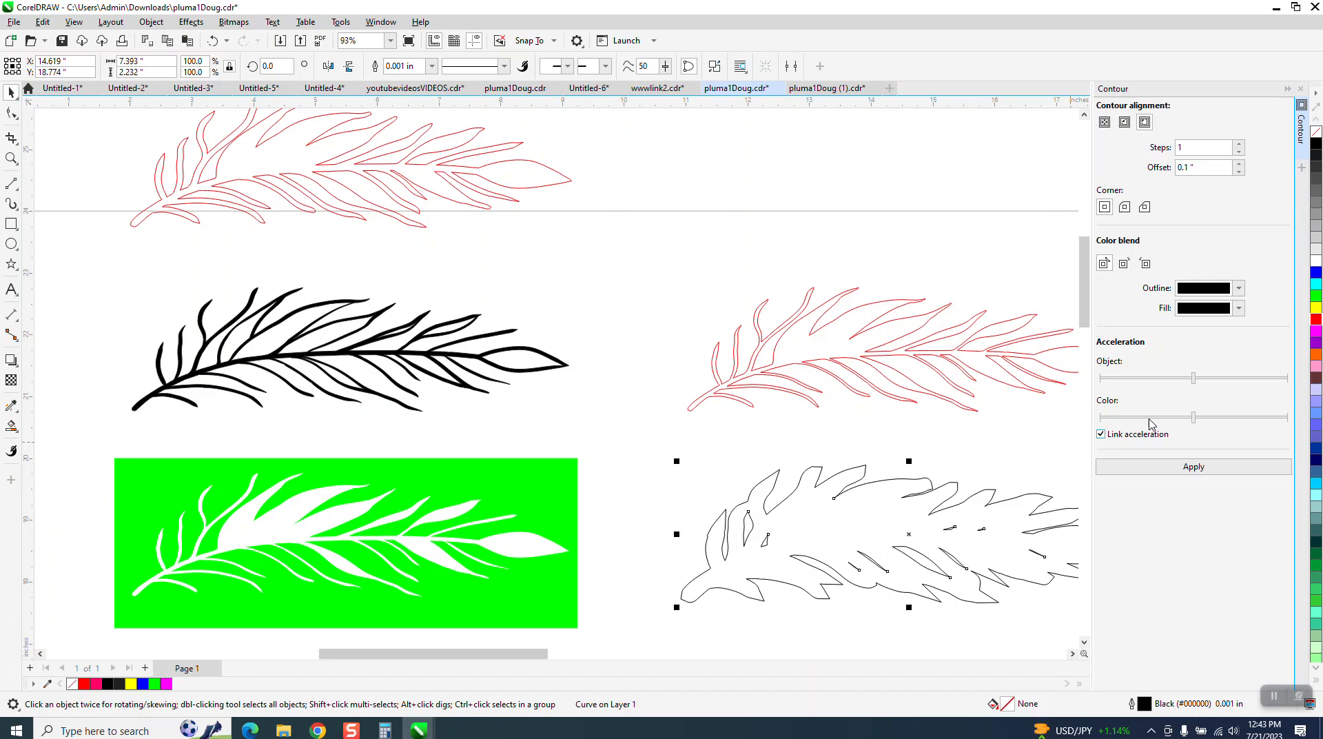
pyautogui.rightClick(1316, 318)
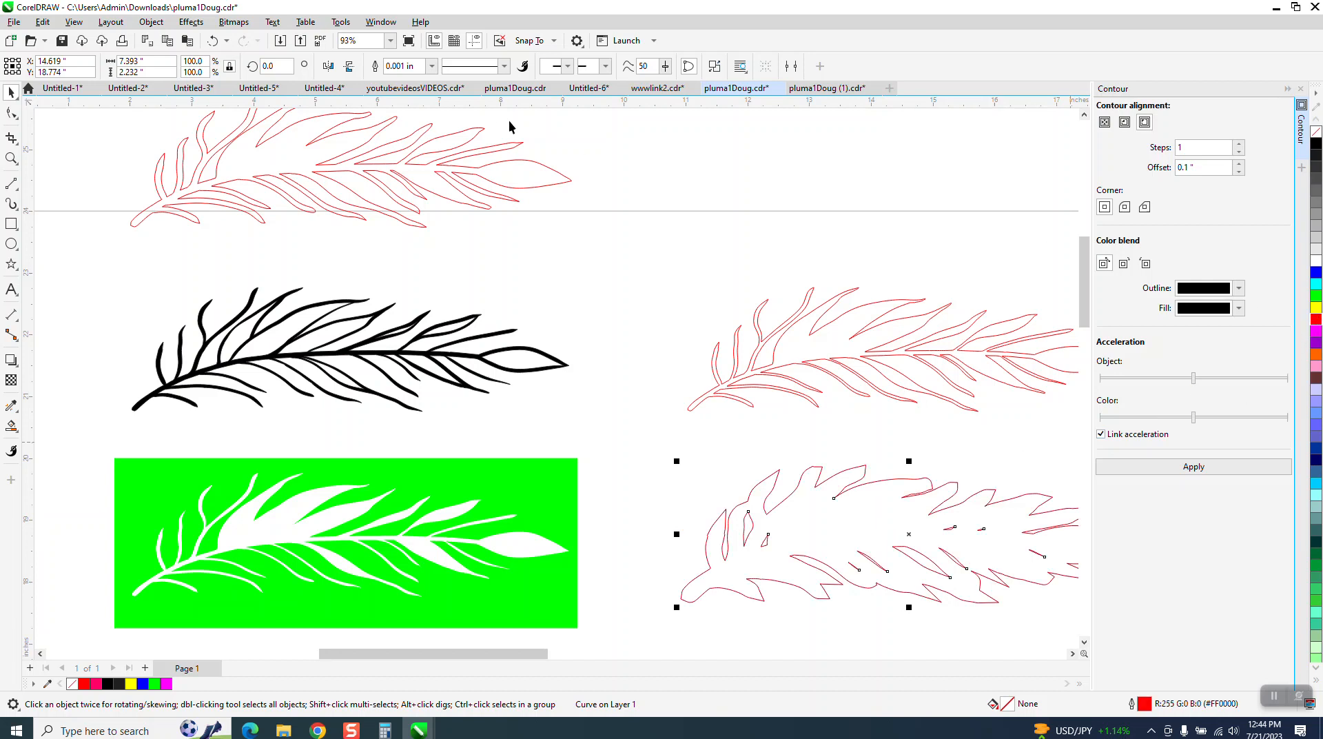
pyautogui.click(431, 65)
pyautogui.click(403, 89)
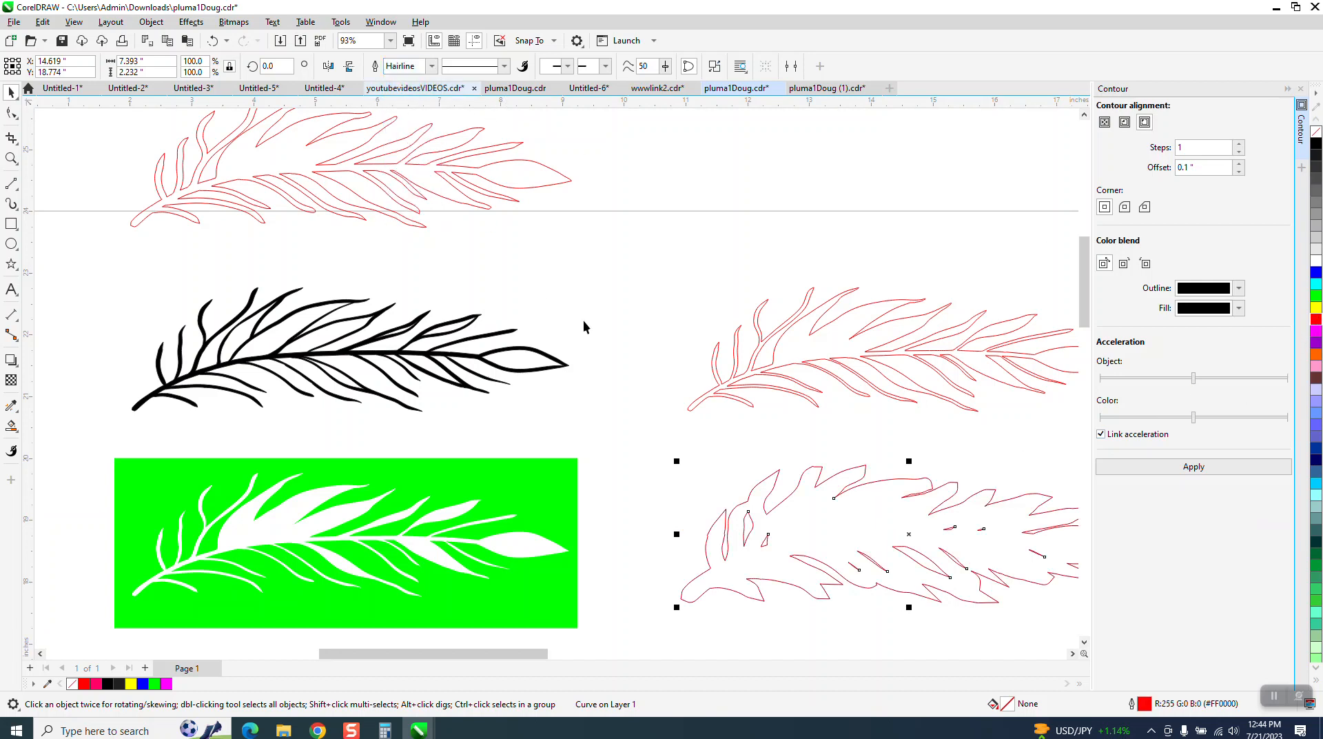
# - Move the 0.1" offset contour 3" up and 9" left onto the black feather, and check its fit up close
pyautogui.press('Up')
pyautogui.press('Left')
pyautogui.press('Left')
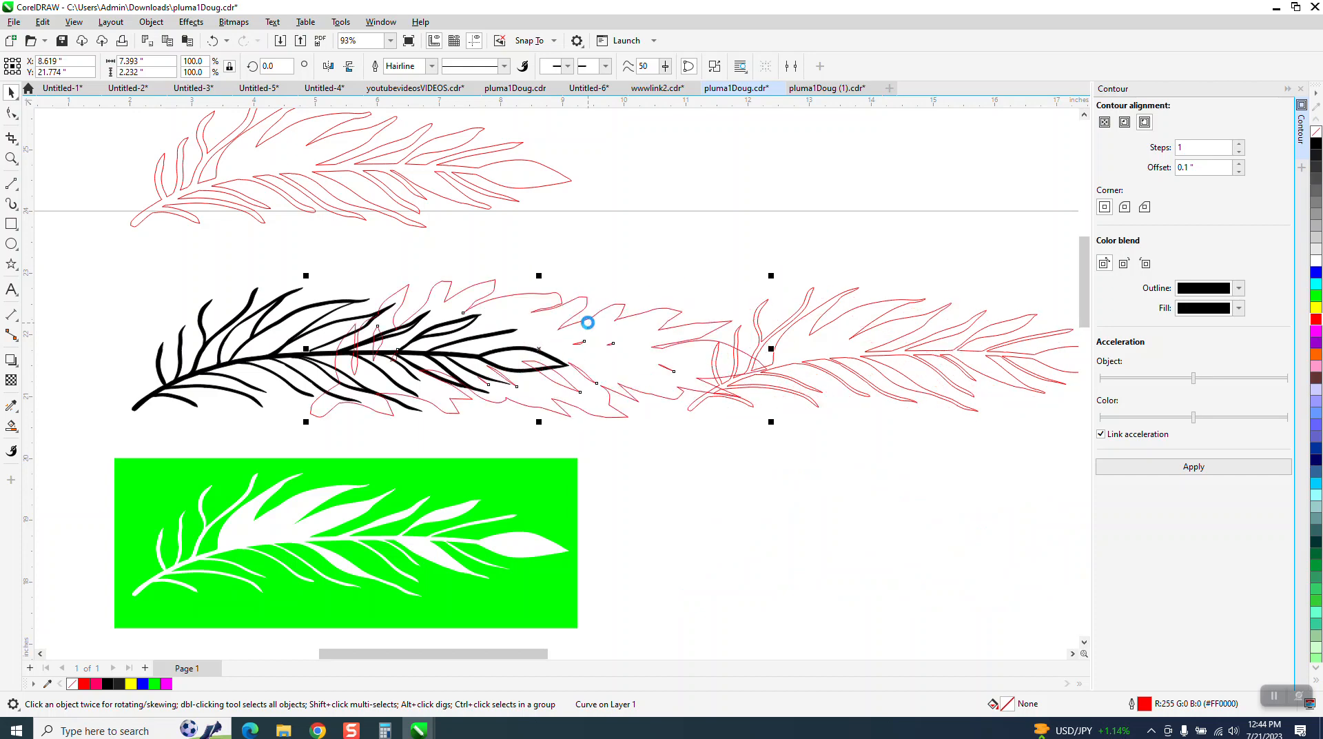
pyautogui.press('Left')
pyautogui.click(11, 158)
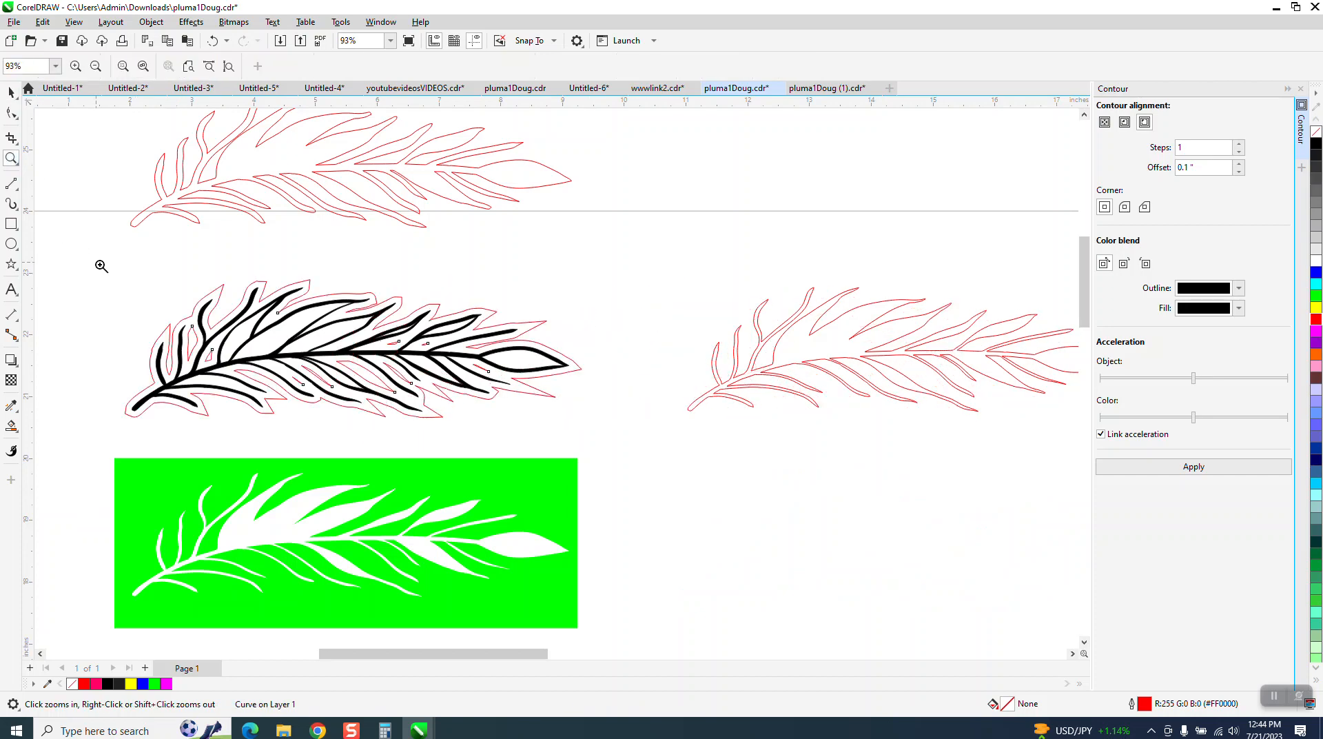
pyautogui.moveTo(102, 267); pyautogui.dragTo(609, 436)
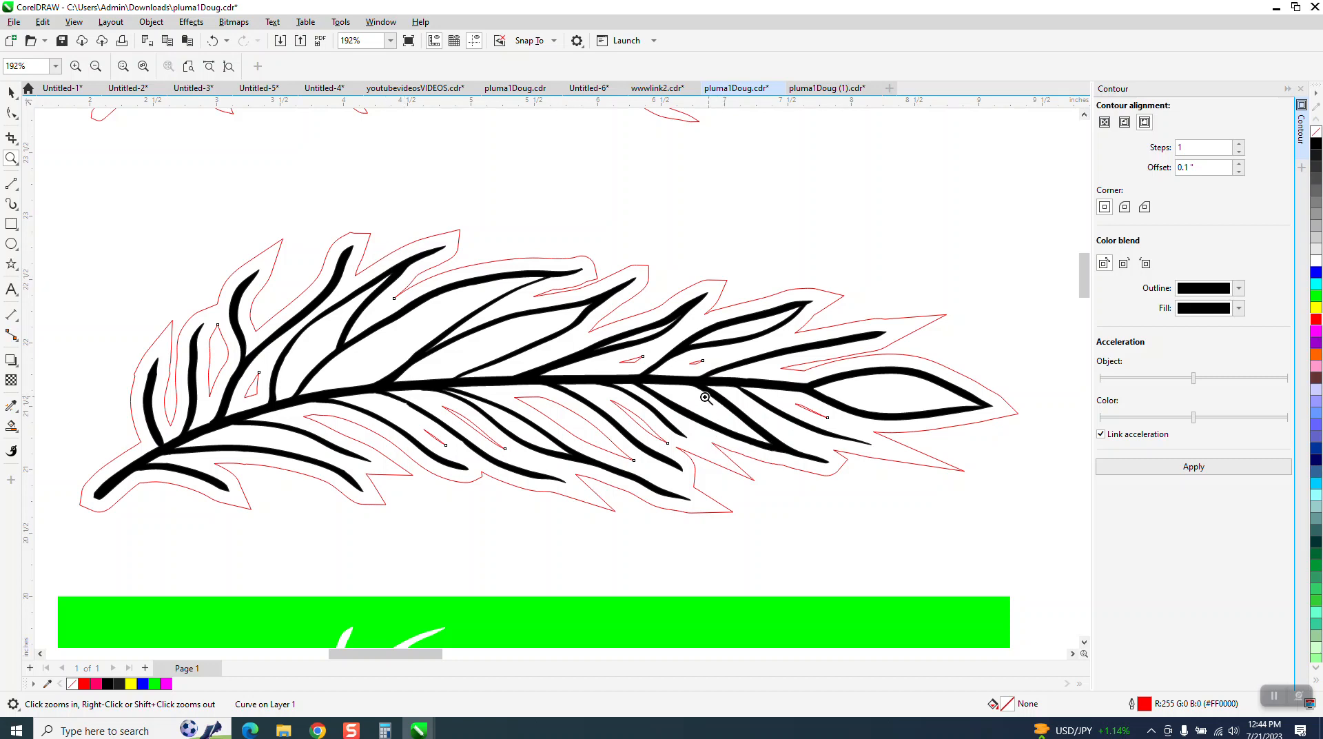
# - Break the 0.1" offset contour around the black feather apart into separate curves
pyautogui.click(11, 92)
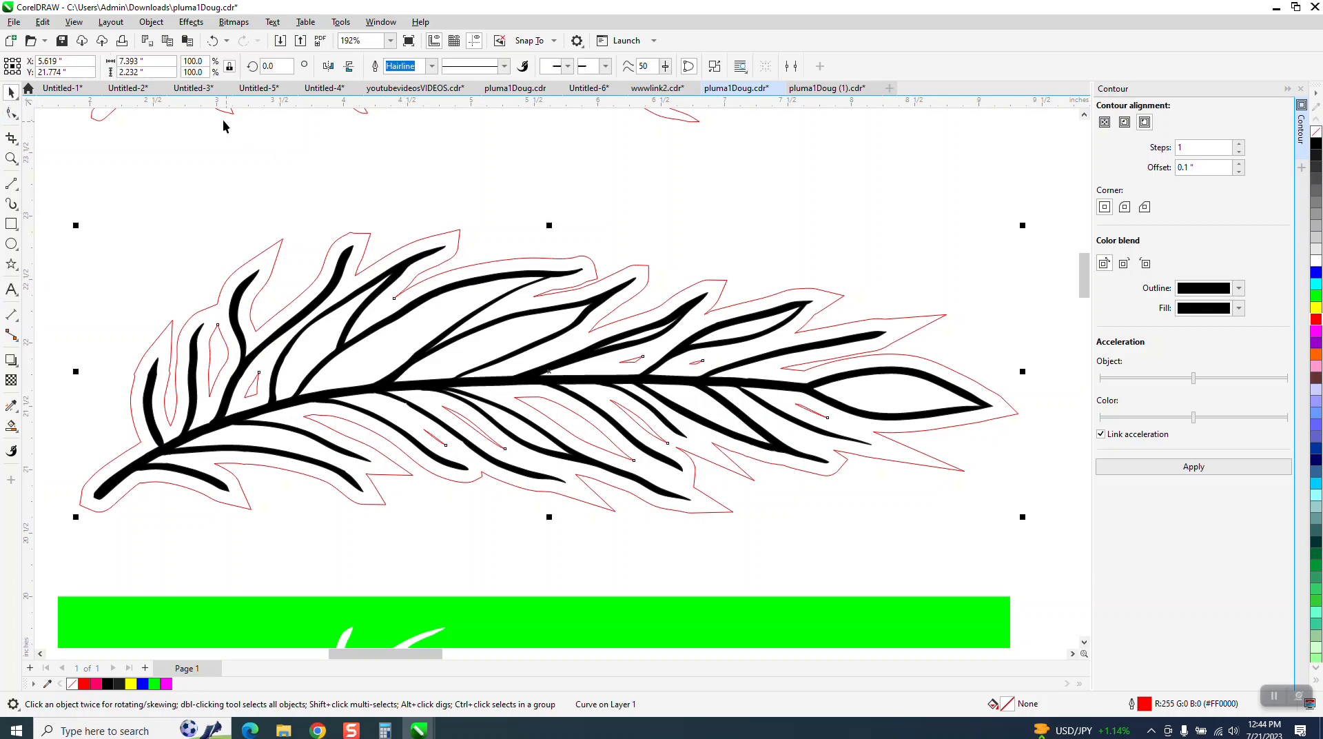
pyautogui.click(151, 21)
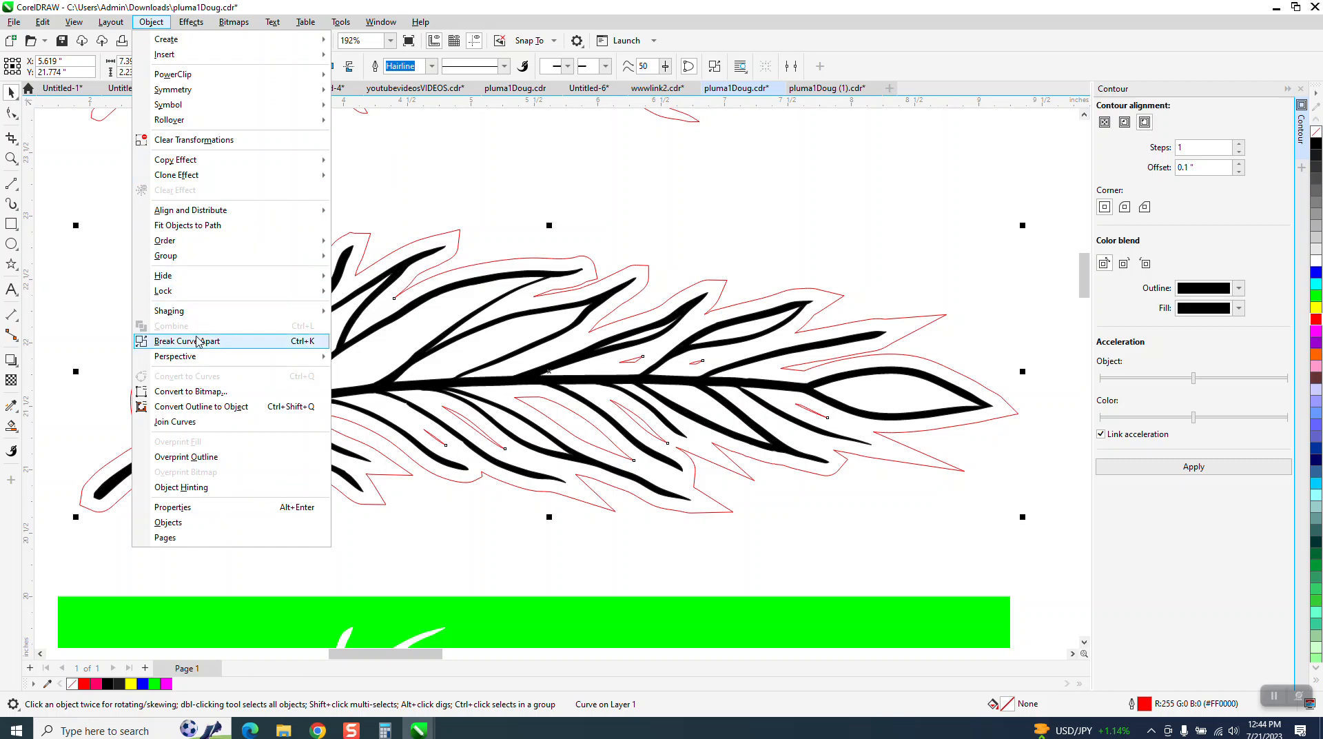
pyautogui.click(198, 342)
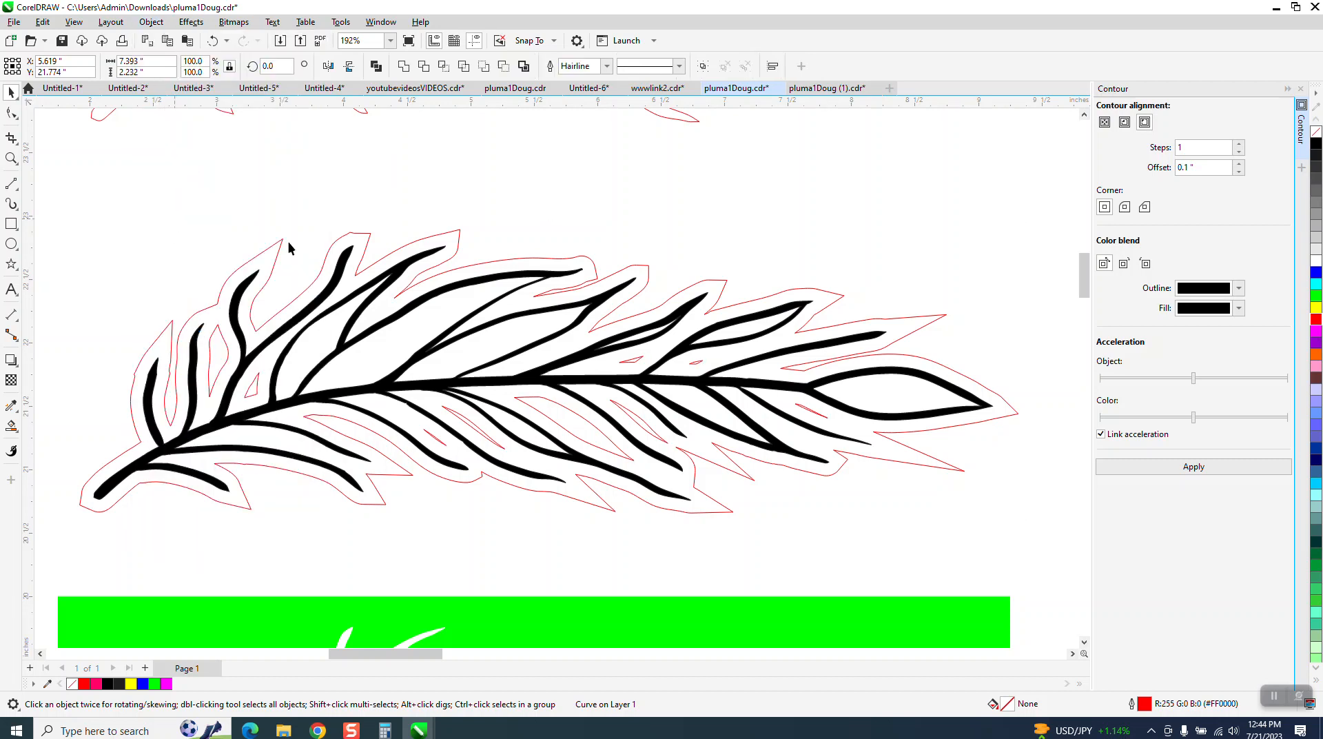
# - Delete the small leftover contour curves inside the feather, above its central stem
pyautogui.click(631, 364)
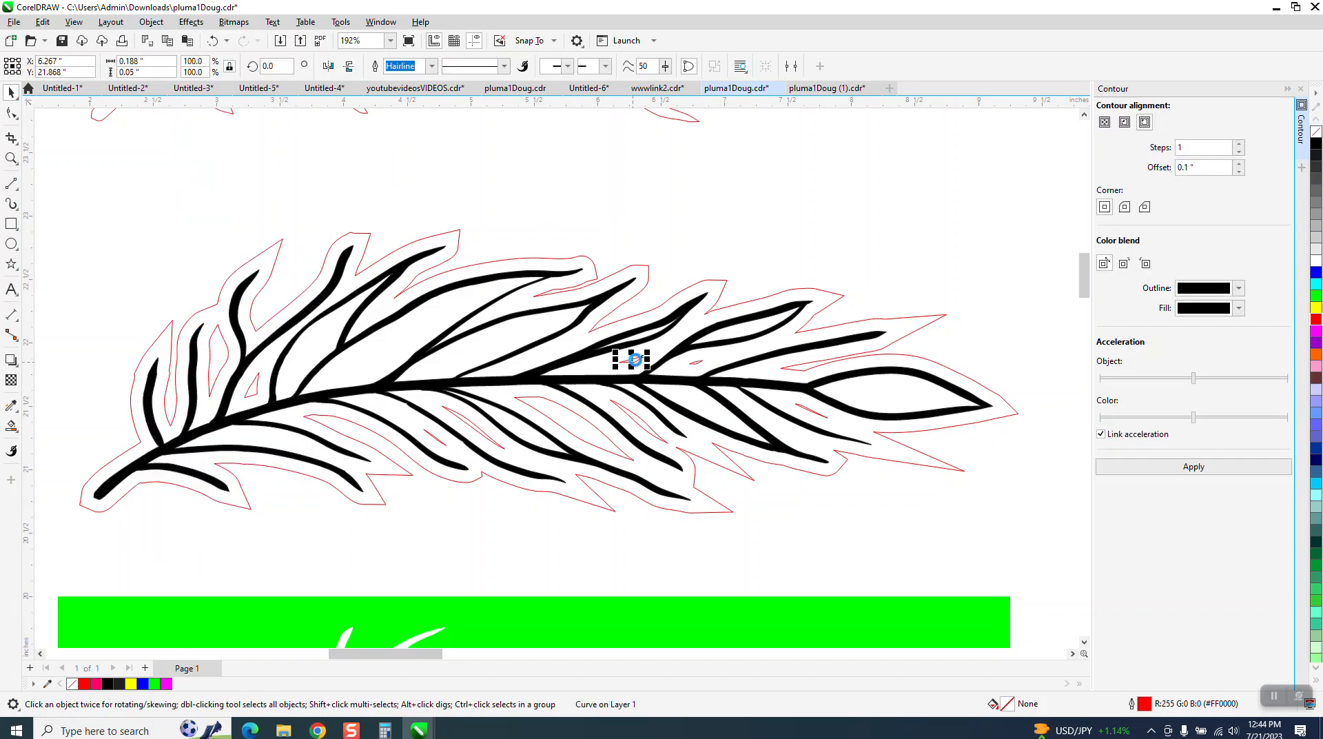
pyautogui.press('Delete')
pyautogui.click(697, 361)
pyautogui.press('Delete')
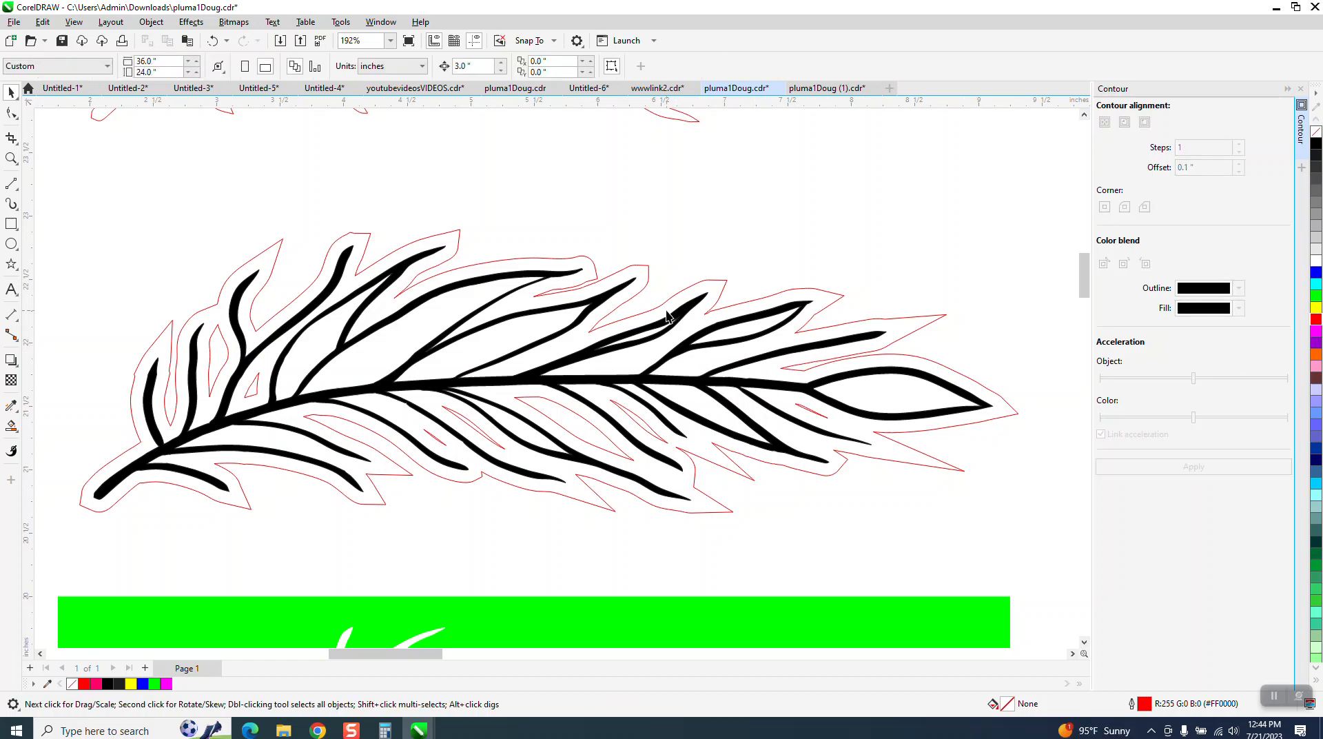
pyautogui.click(257, 394)
pyautogui.press('Delete')
pyautogui.click(229, 353)
pyautogui.press('Delete')
# - Delete the leftover inner contour curves between the barbs below the central stem
pyautogui.click(610, 446)
pyautogui.press('Delete')
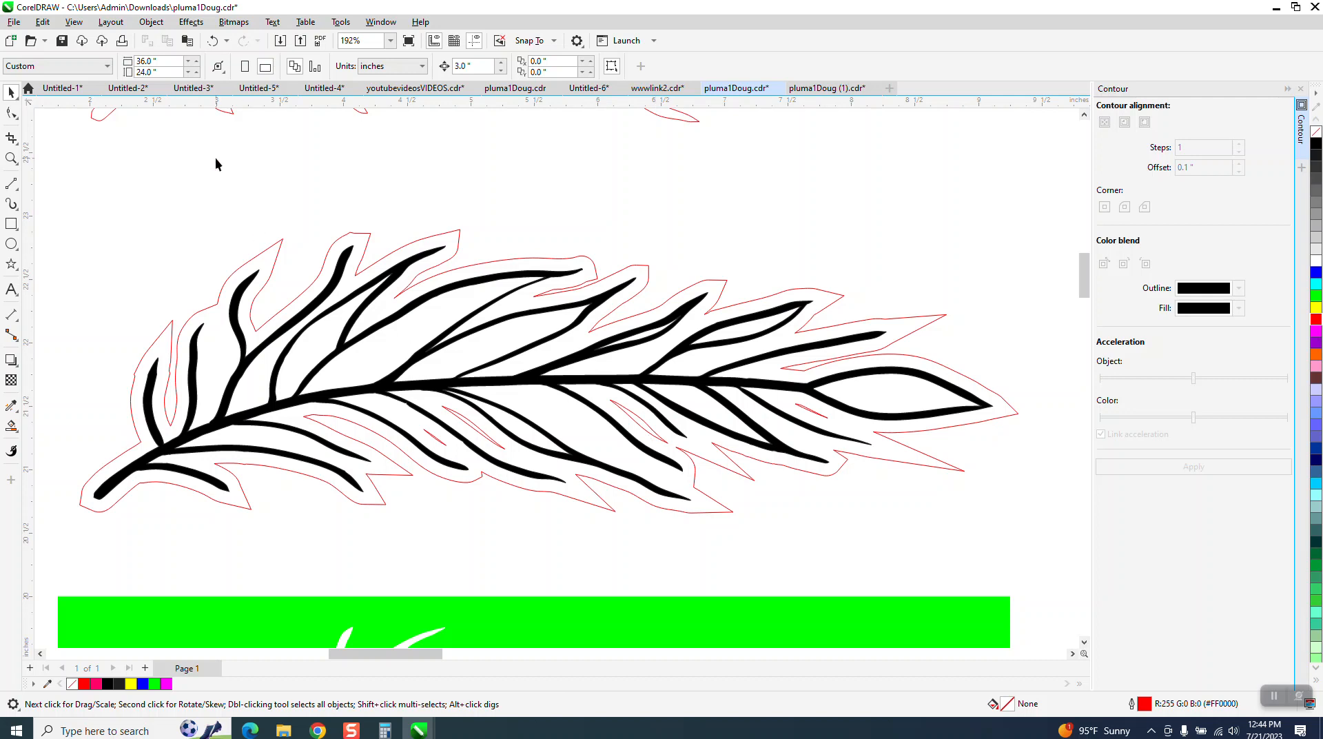
pyautogui.click(641, 427)
pyautogui.press('Delete')
pyautogui.click(486, 444)
pyautogui.press('Delete')
pyautogui.click(437, 441)
pyautogui.press('Delete')
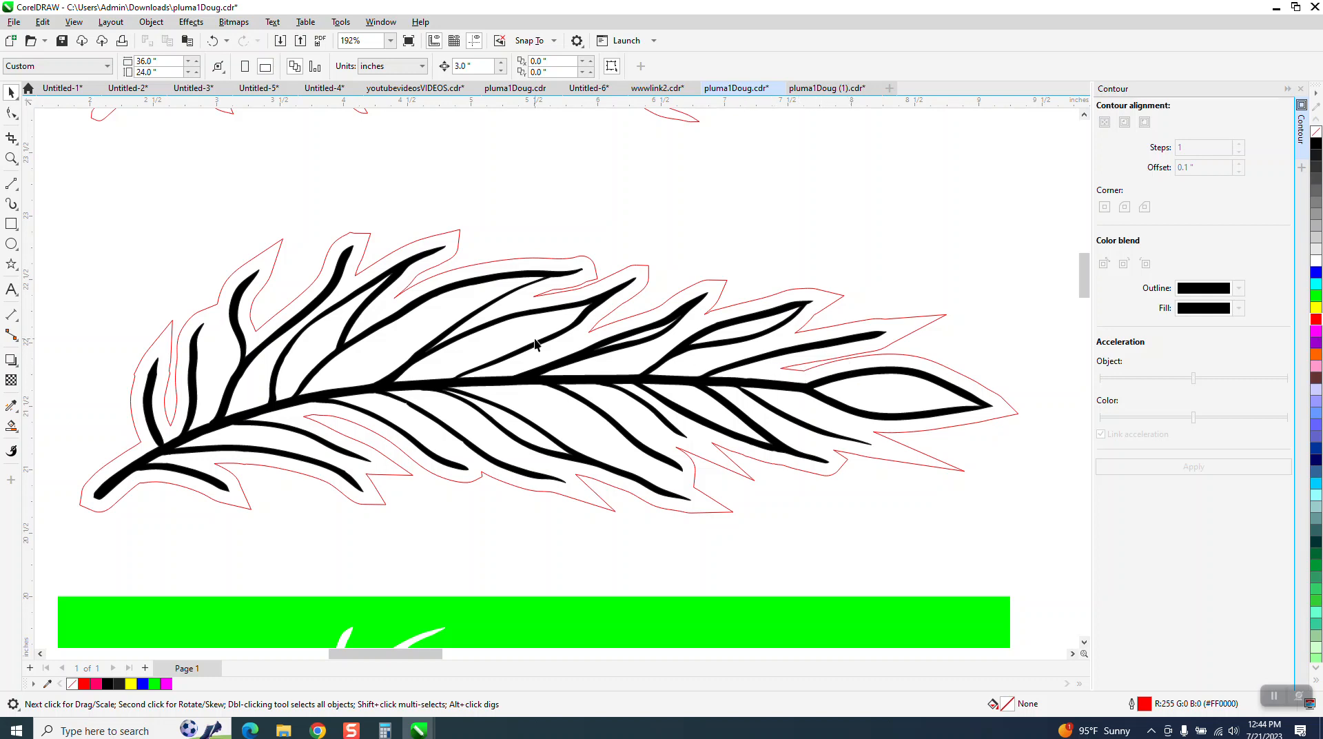
# - Draw a 3-point curve about 0.17" tall bridging the red contour's narrow notch just above the feather's leaf-shaped tip
pyautogui.click(10, 158)
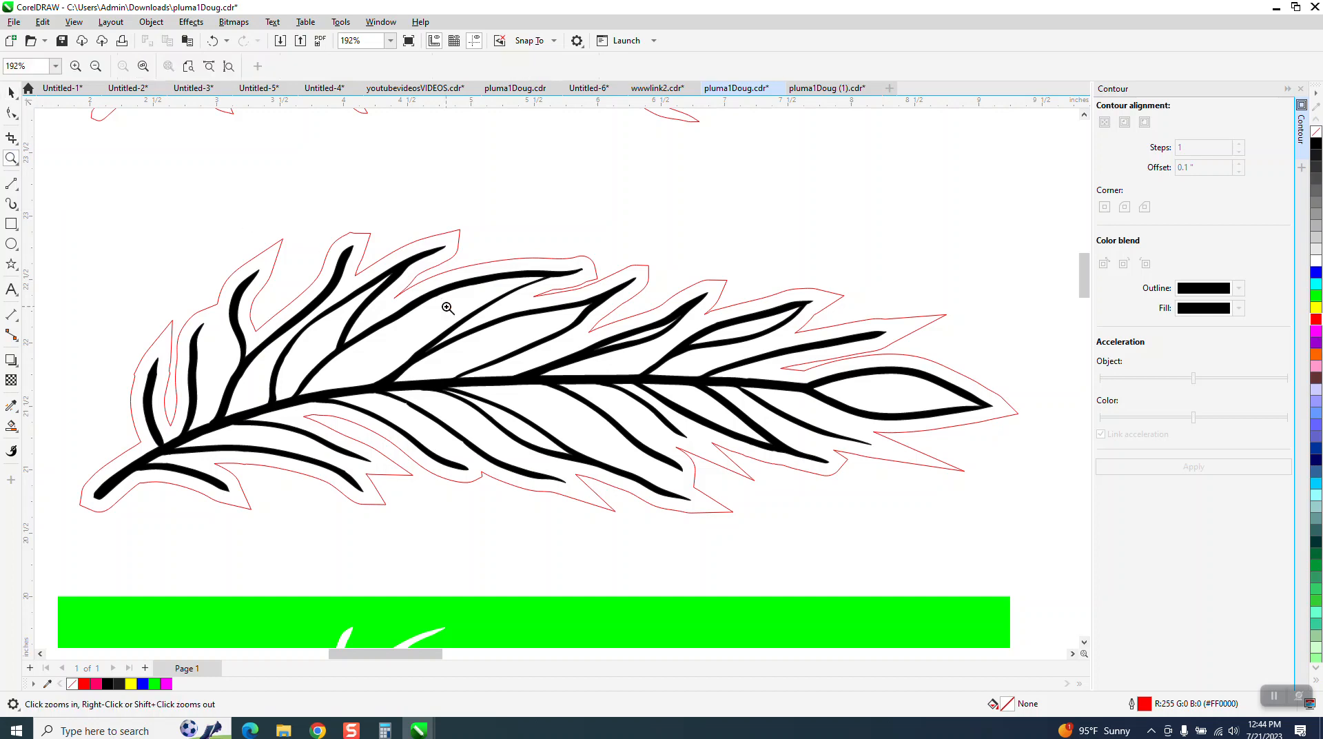
pyautogui.moveTo(758, 342); pyautogui.dragTo(965, 424)
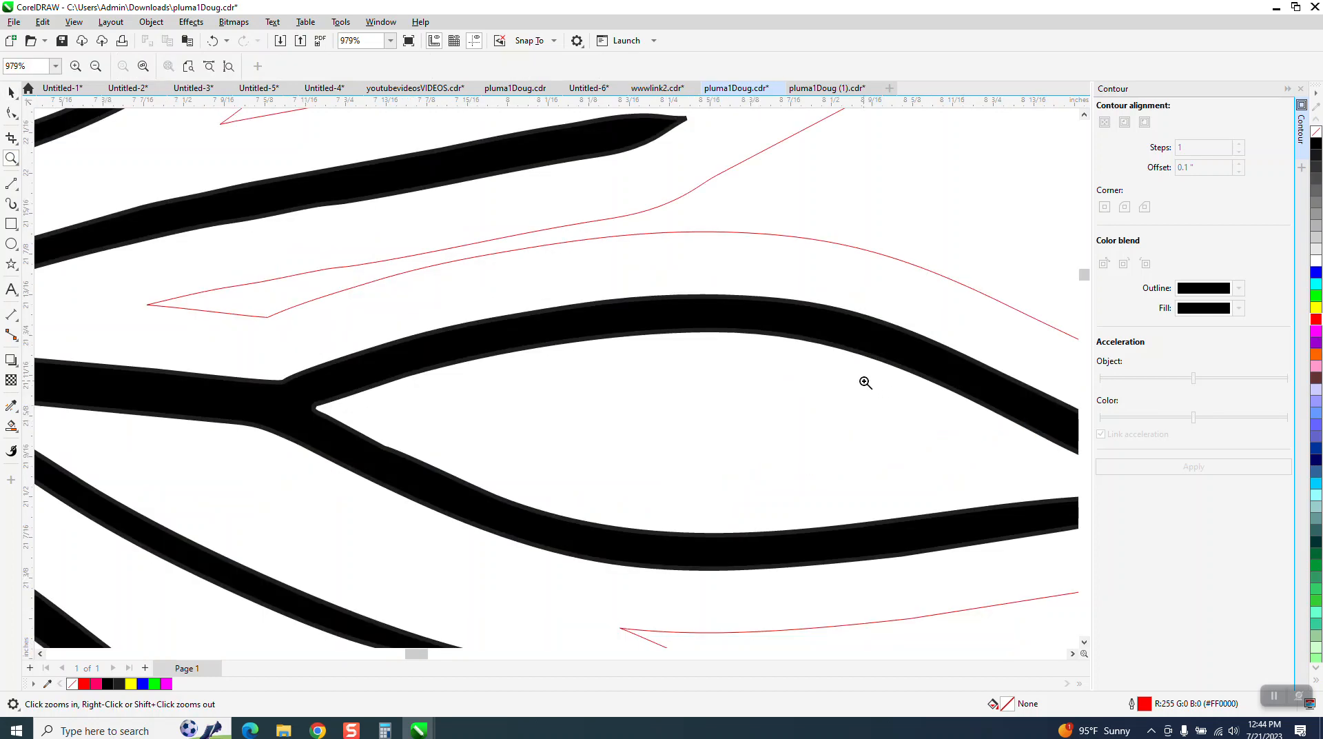
pyautogui.scroll(-2, 389, 241)
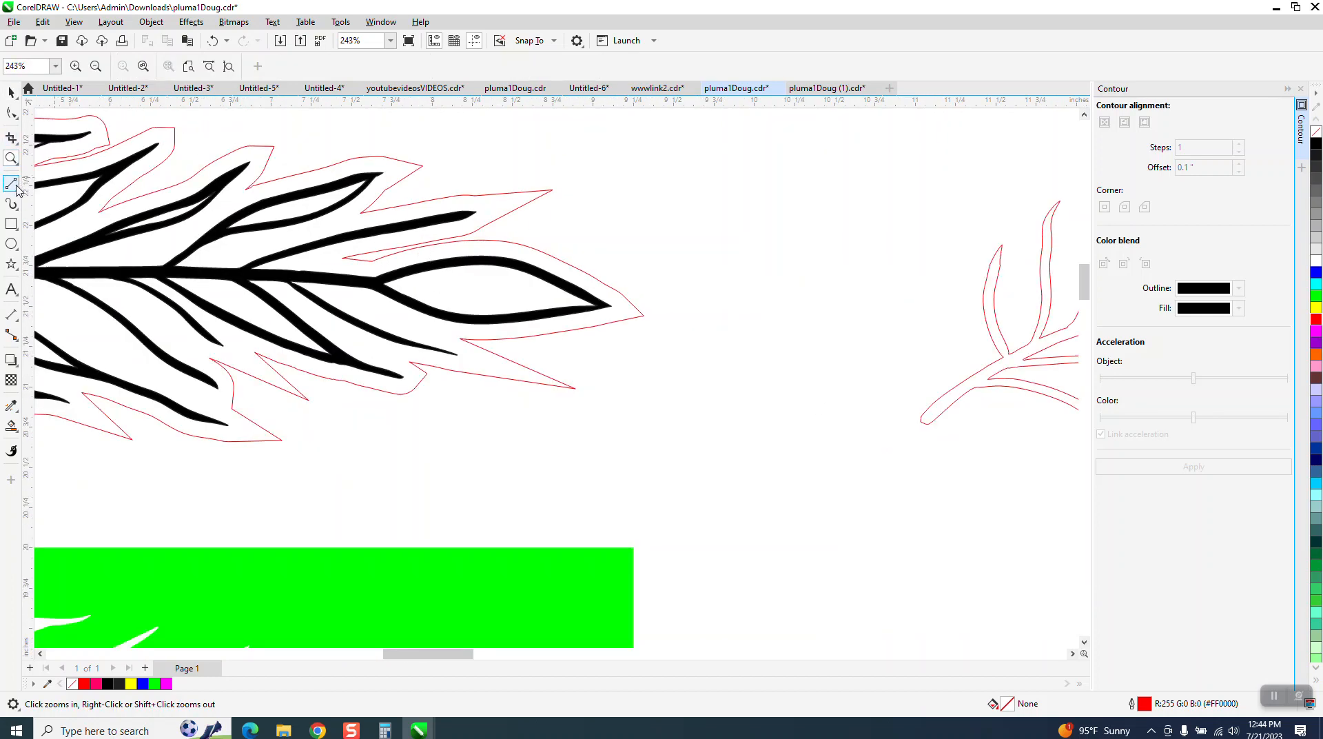
pyautogui.click(18, 192)
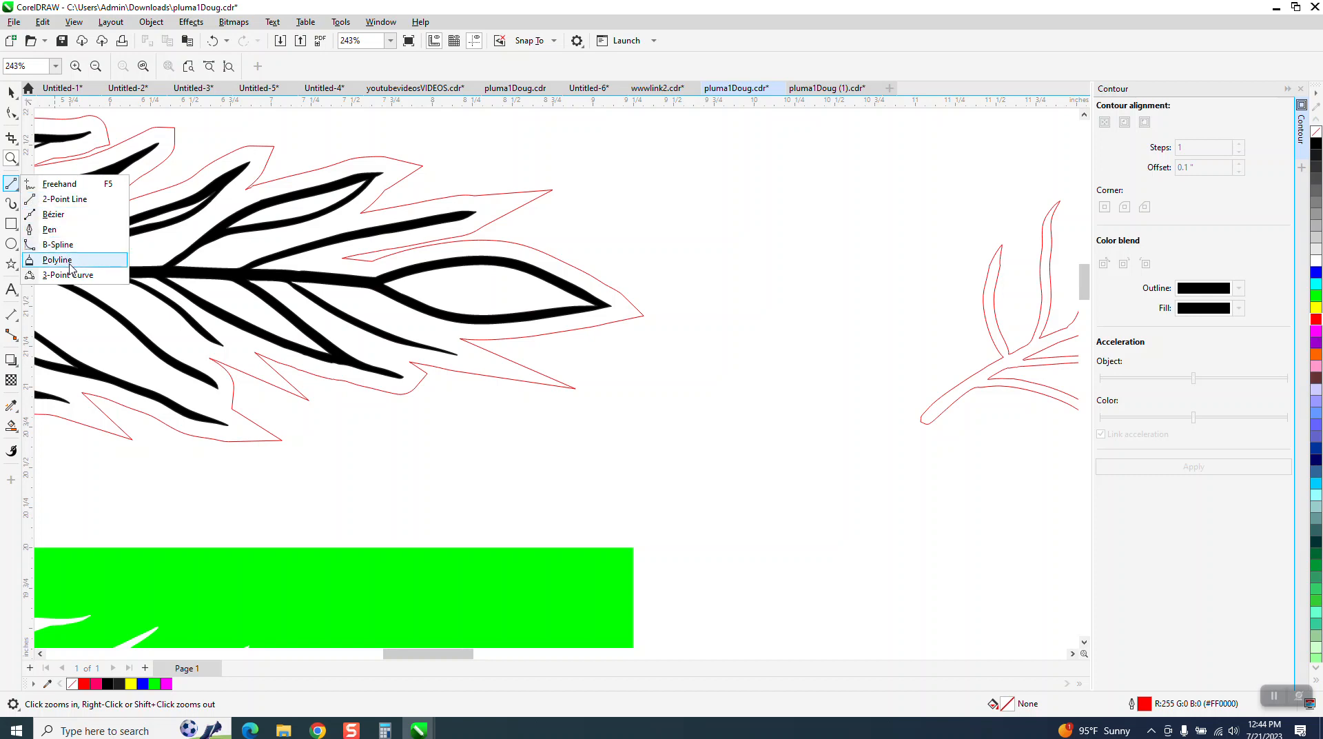
pyautogui.click(70, 275)
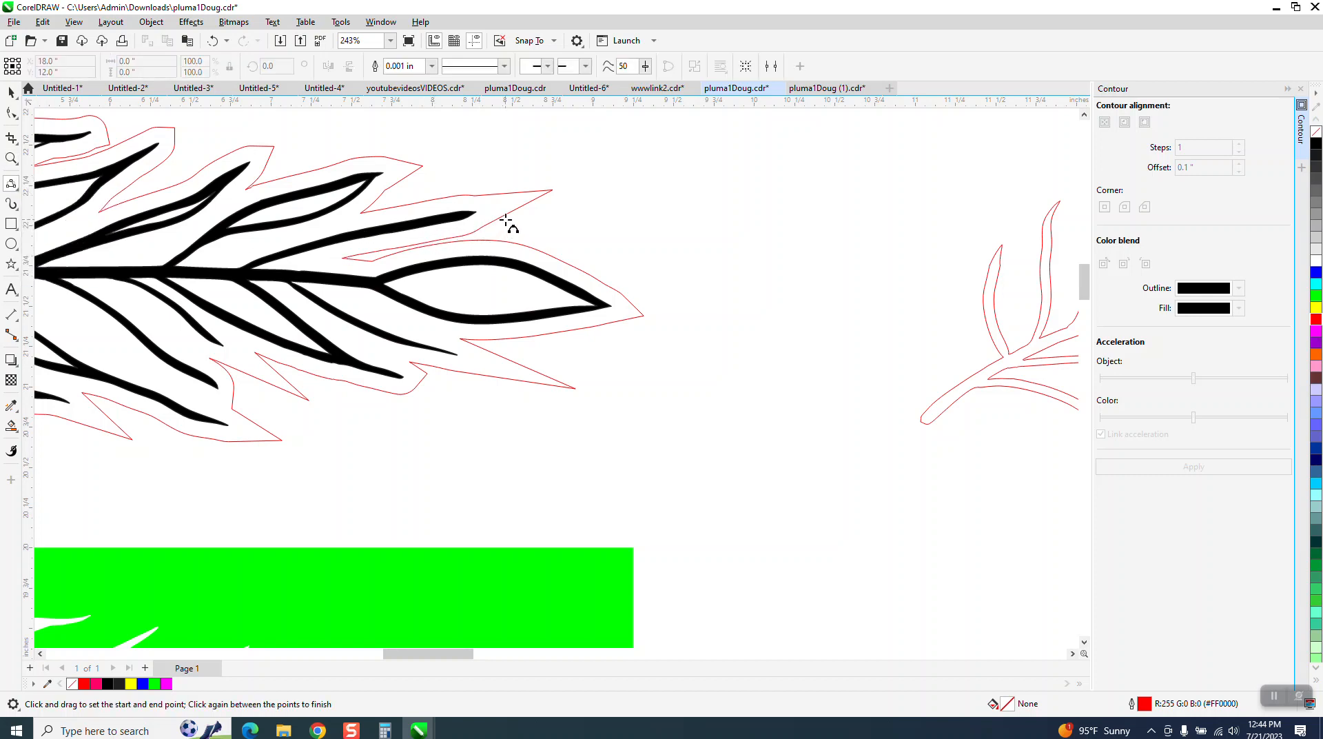
pyautogui.moveTo(507, 215); pyautogui.dragTo(505, 241)
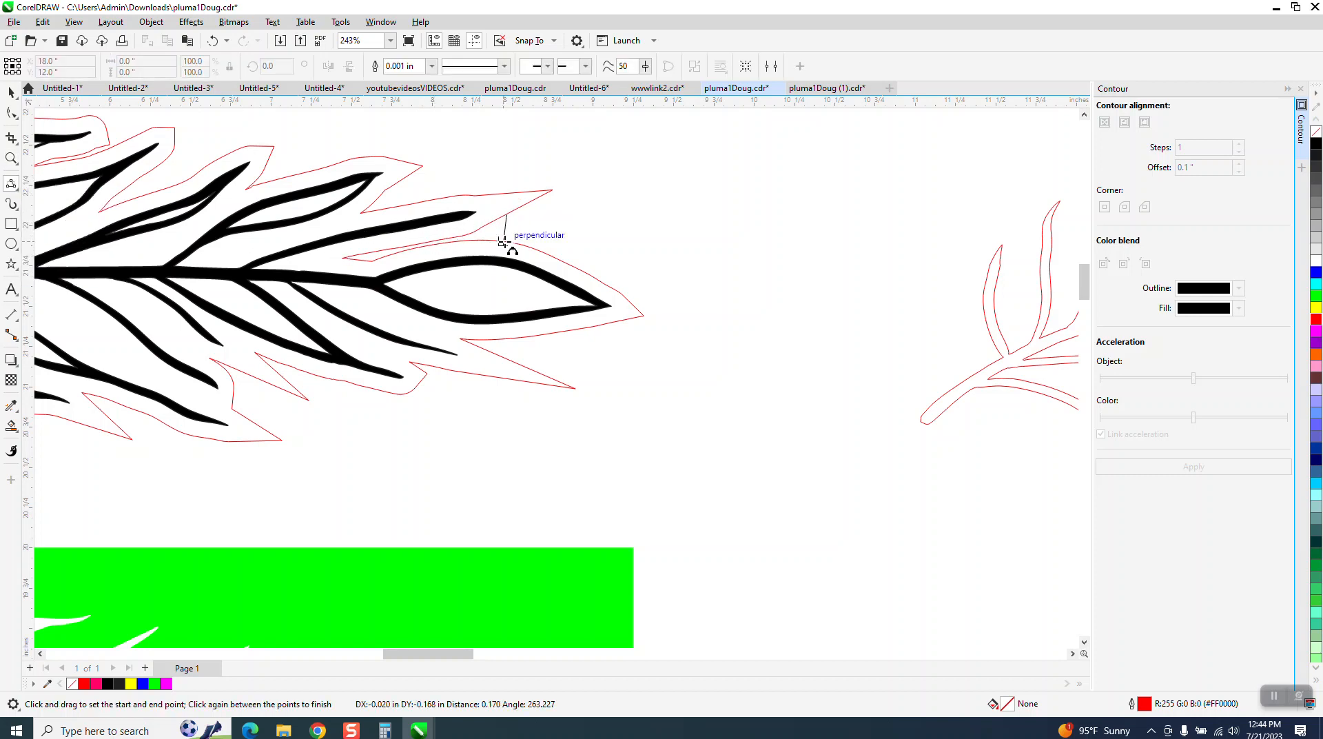
pyautogui.click(492, 230)
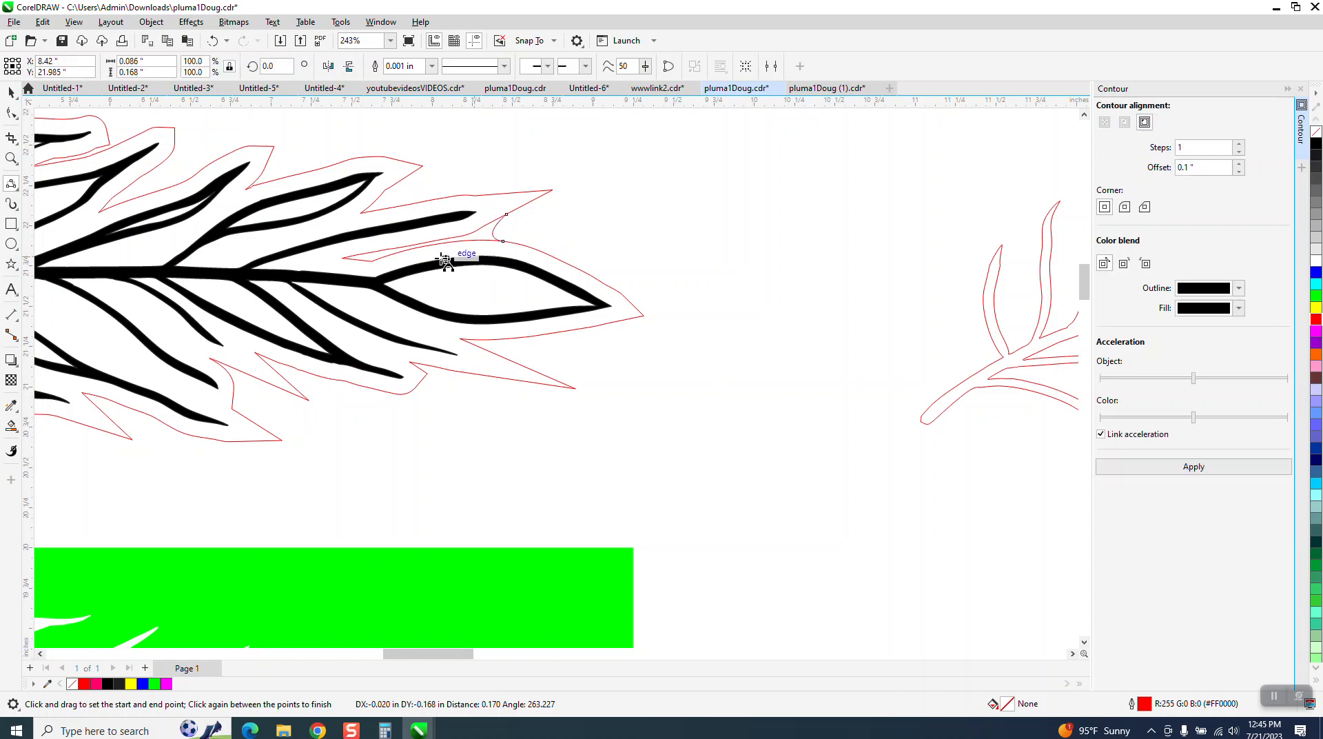
# - Remove the narrow notch segments behind the bridging curve with Virtual Segment Delete
pyautogui.click(11, 137)
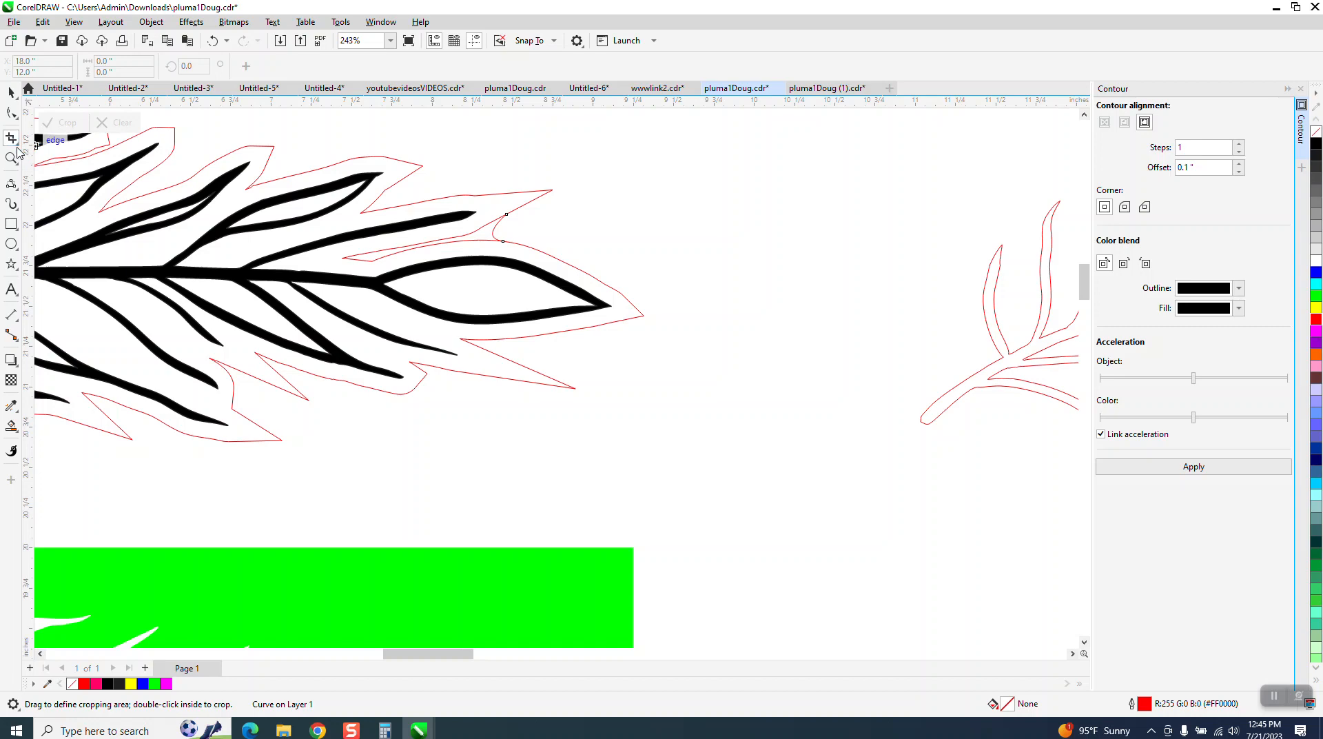
pyautogui.click(17, 144)
pyautogui.click(74, 168)
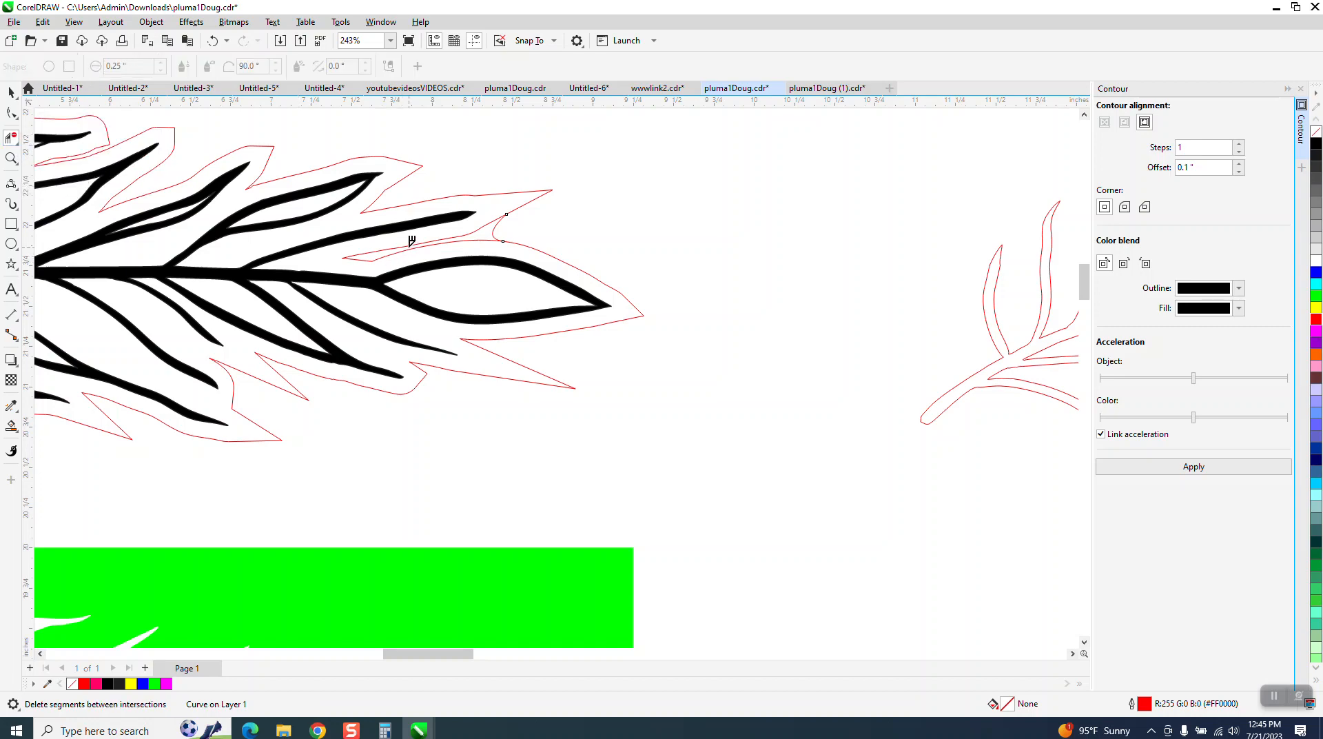
pyautogui.scroll(-2, 441, 247)
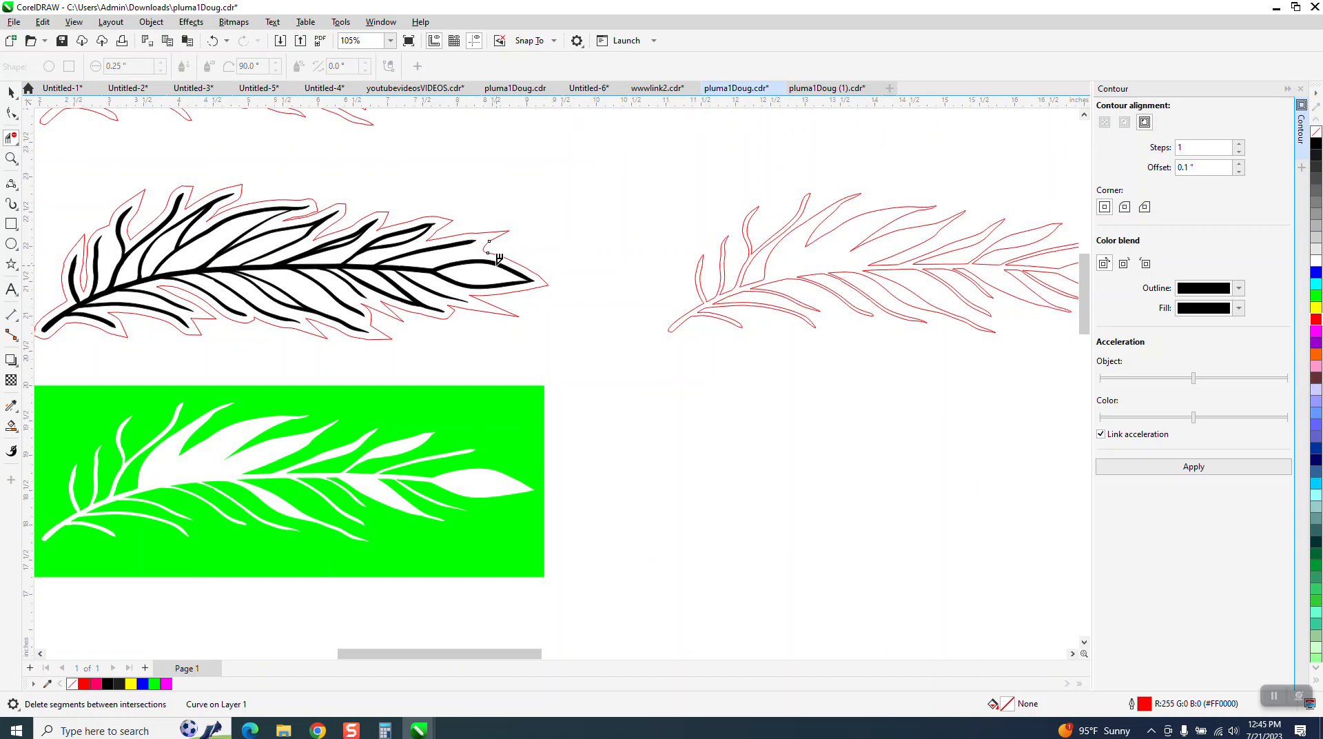
pyautogui.scroll(-1, 498, 258)
pyautogui.press('space')
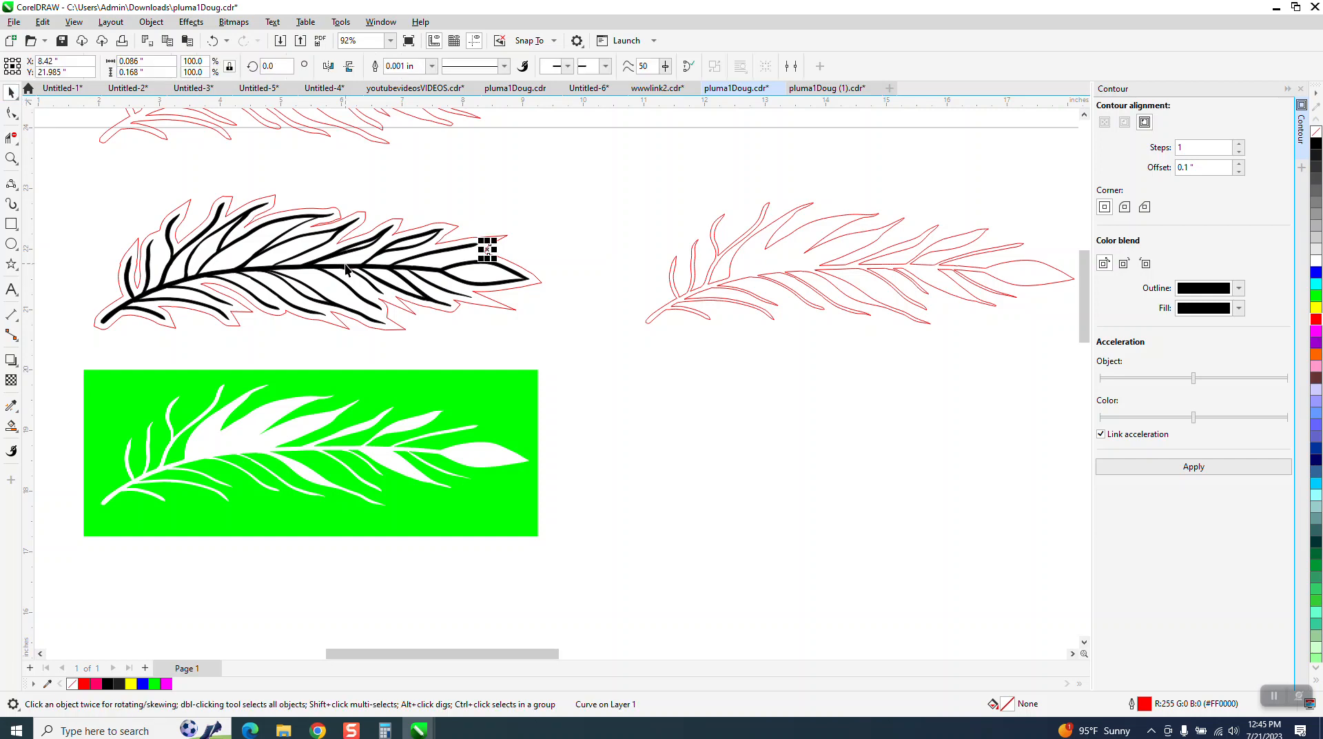
# - Move the black feather 3" down onto the green rectangle and fill the vacated red contour with blue using Smart Fill
pyautogui.click(345, 266)
pyautogui.moveTo(343, 263); pyautogui.dragTo(343, 445)
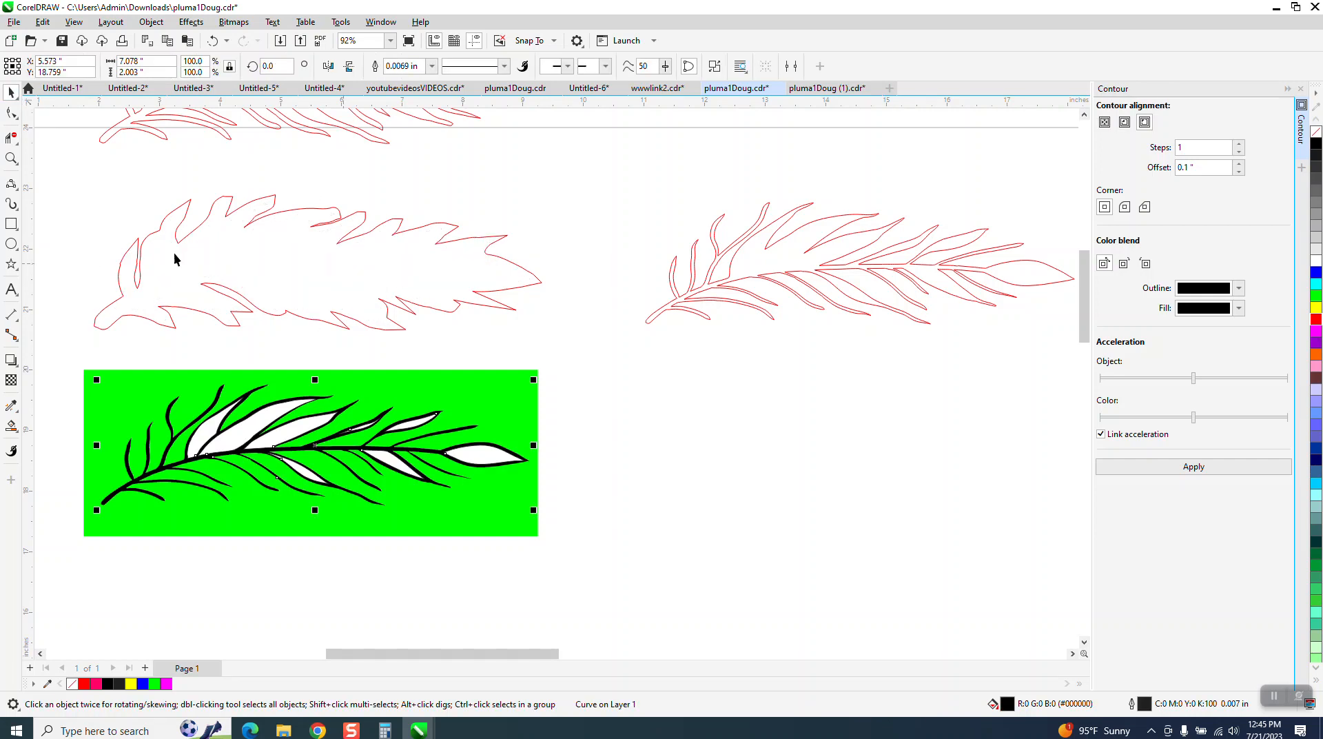
pyautogui.click(12, 427)
pyautogui.click(338, 282)
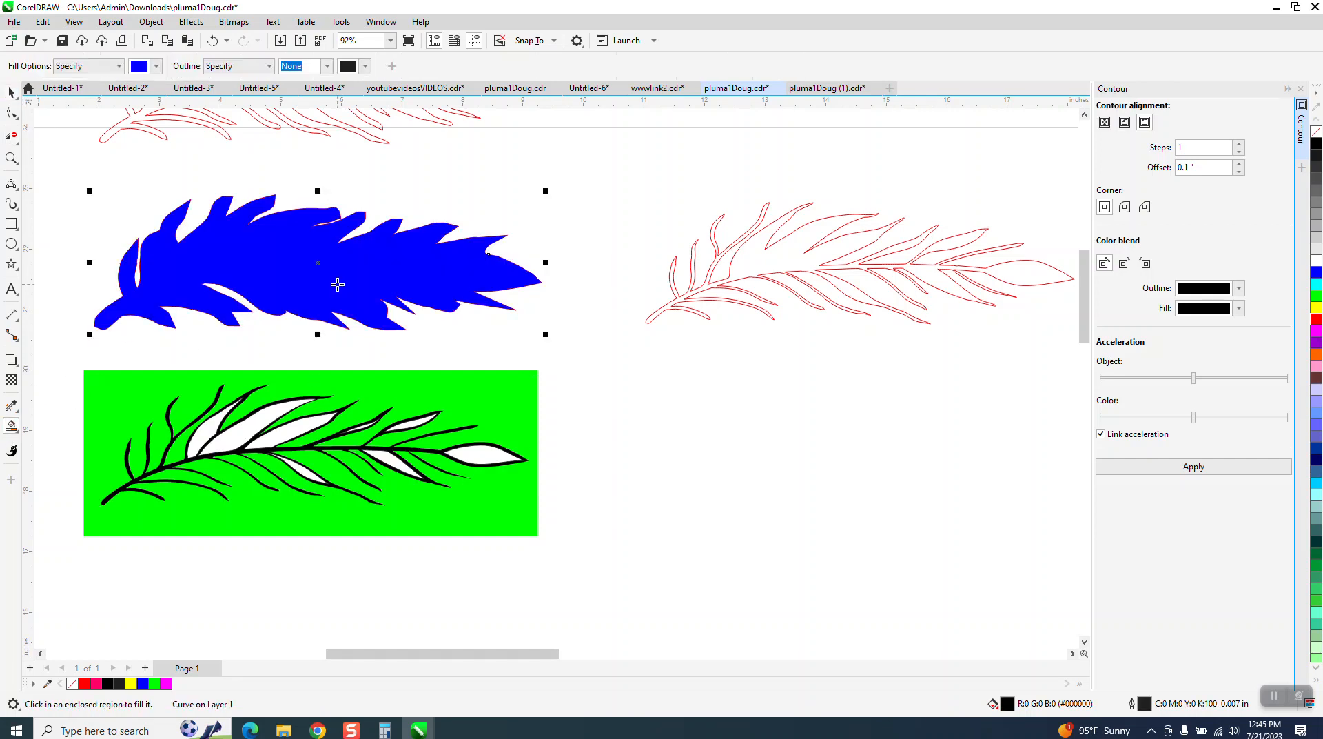
# - Move the blue shape 3" down and 9" right, remove its fill and give it a red outline
pyautogui.hotkey('ctrl', 'r')
pyautogui.press('Right')
pyautogui.press('Right')
pyautogui.press('Right')
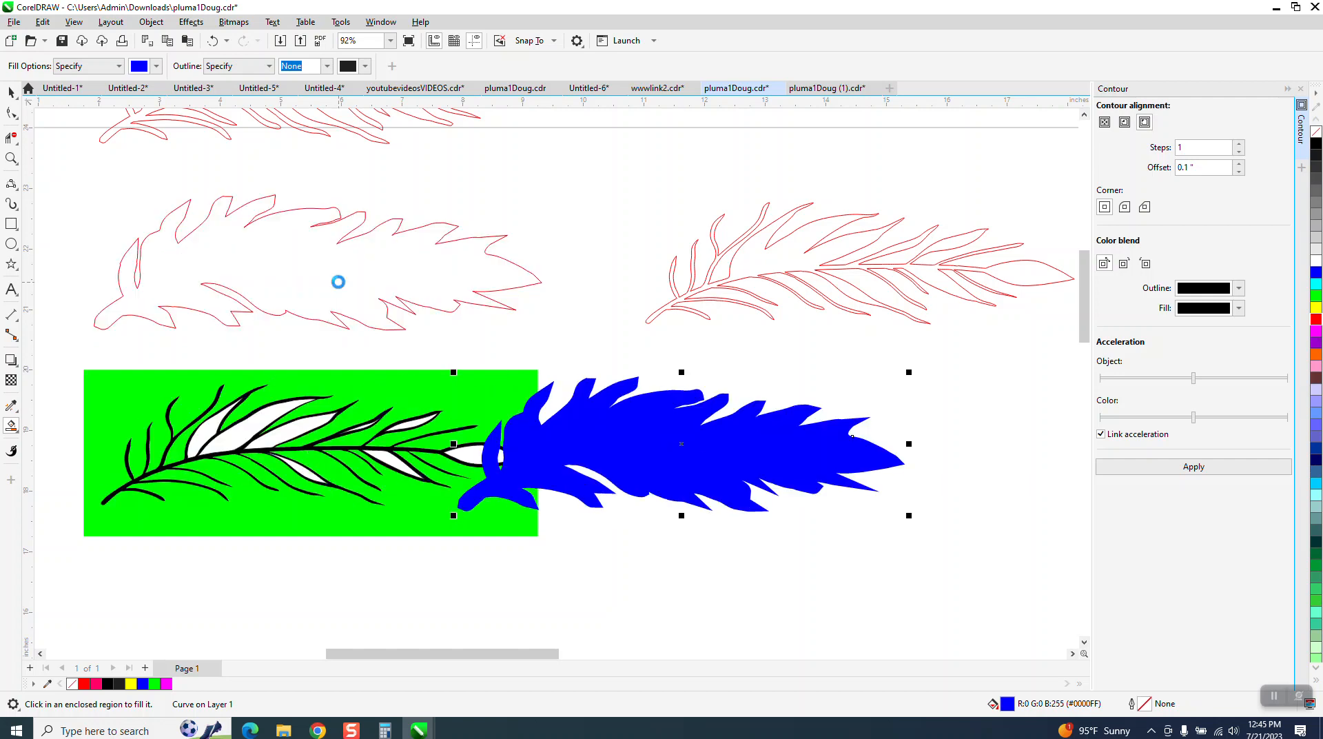
pyautogui.click(1316, 132)
pyautogui.rightClick(1317, 320)
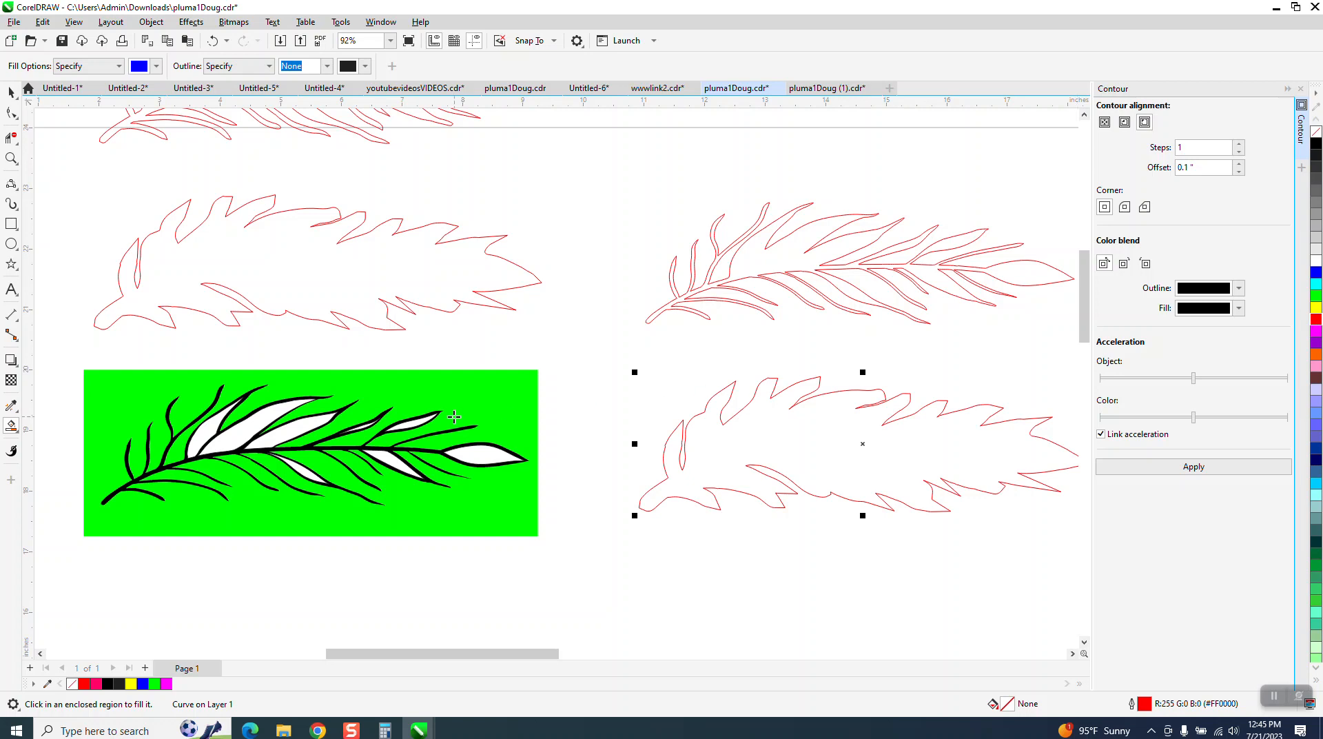
# - Move the green rectangle 15" right, away from the black feather
pyautogui.click(11, 91)
pyautogui.click(474, 341)
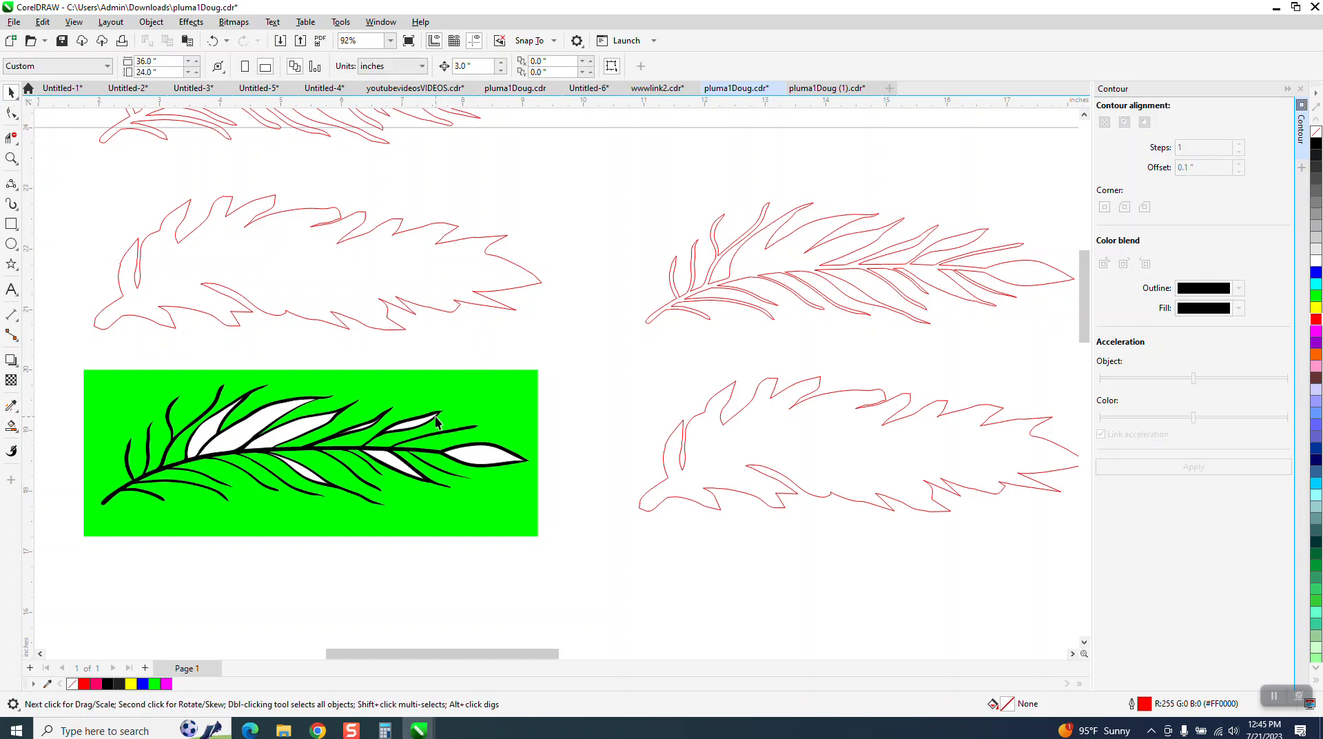
pyautogui.click(441, 414)
pyautogui.press('Right')
pyautogui.press('Right')
pyautogui.press('Right')
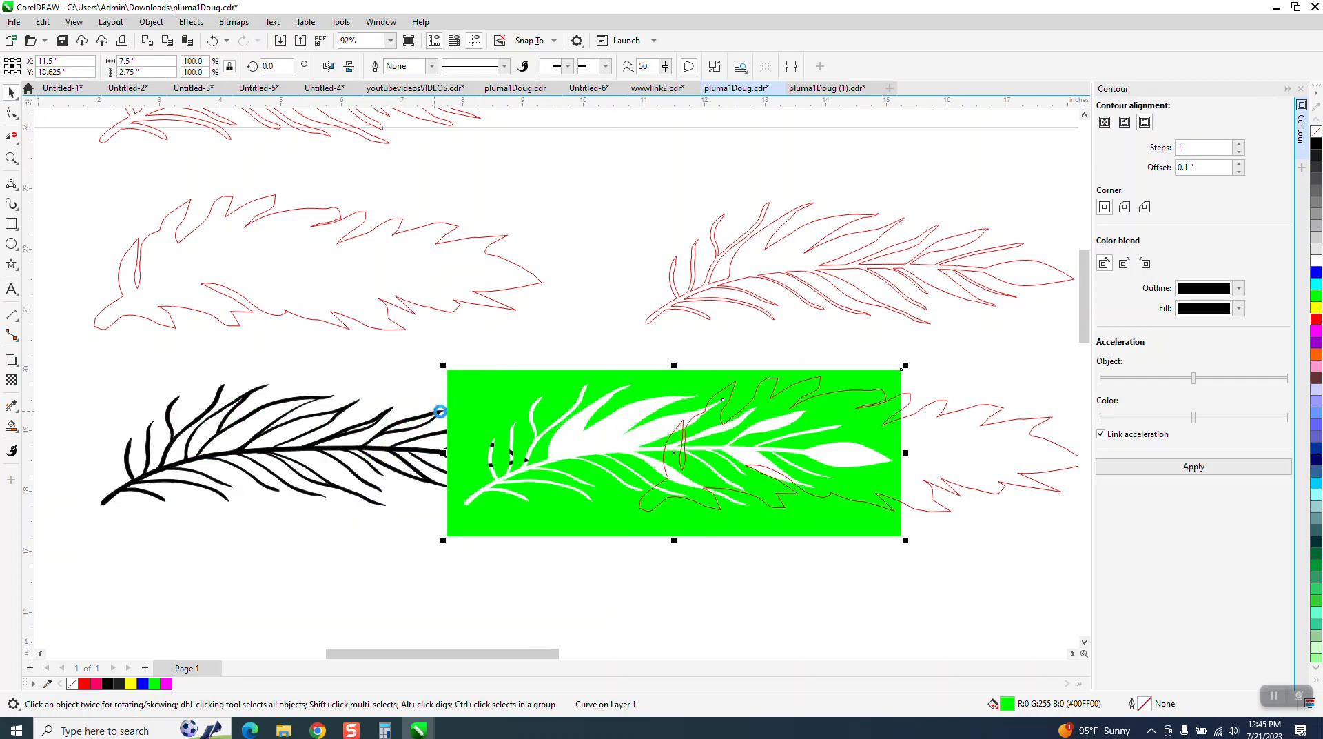
pyautogui.press('Right')
pyautogui.press('Right')
pyautogui.press('Right')
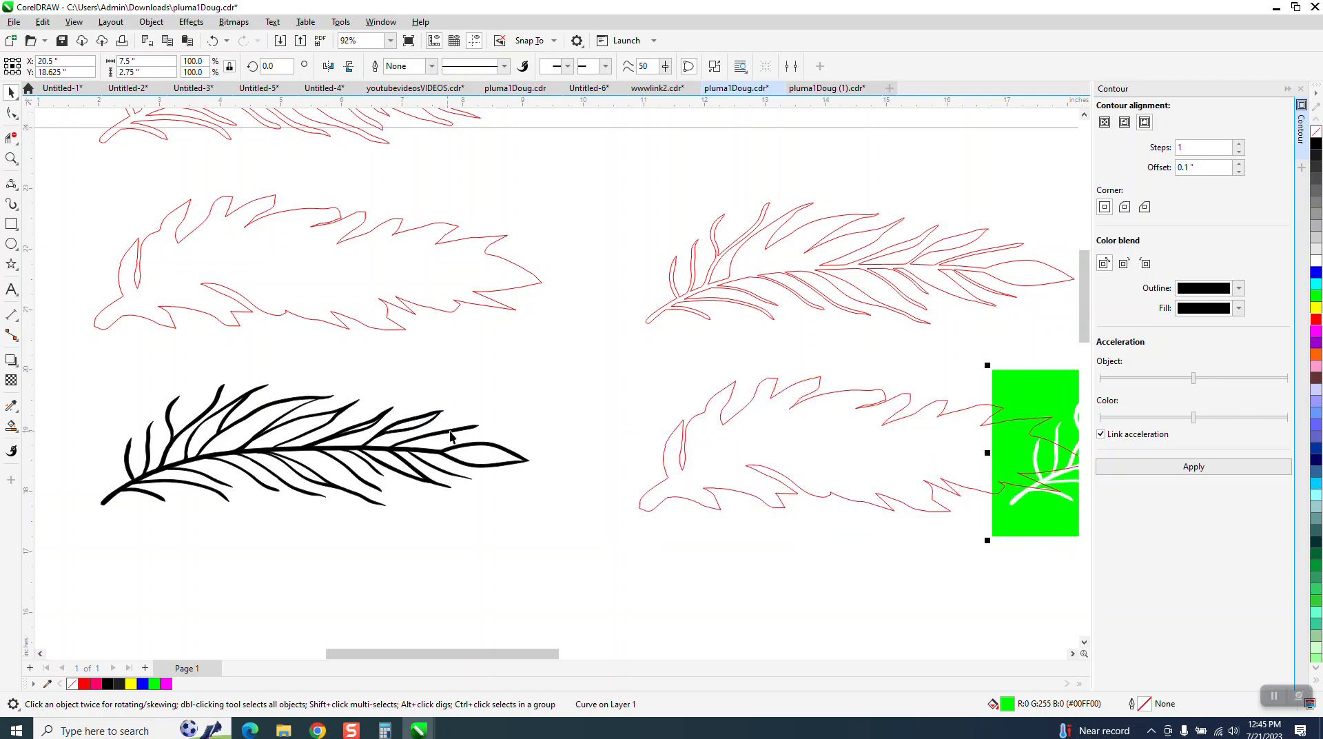
# - Move the black feather 9" right into the new red outline
pyautogui.click(451, 431)
pyautogui.press('Right')
pyautogui.press('Right')
pyautogui.press('Right')
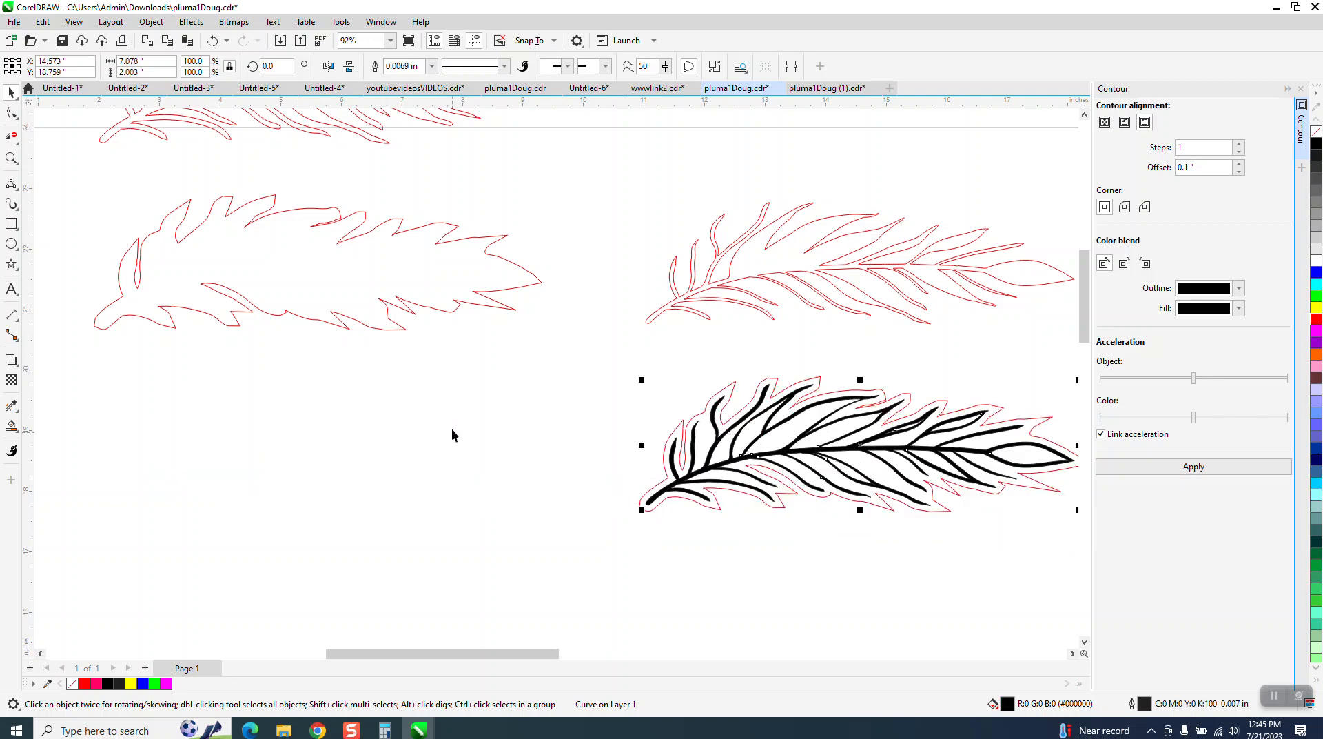
# - Examine up close how the new red outline fits around the black feather
pyautogui.click(11, 158)
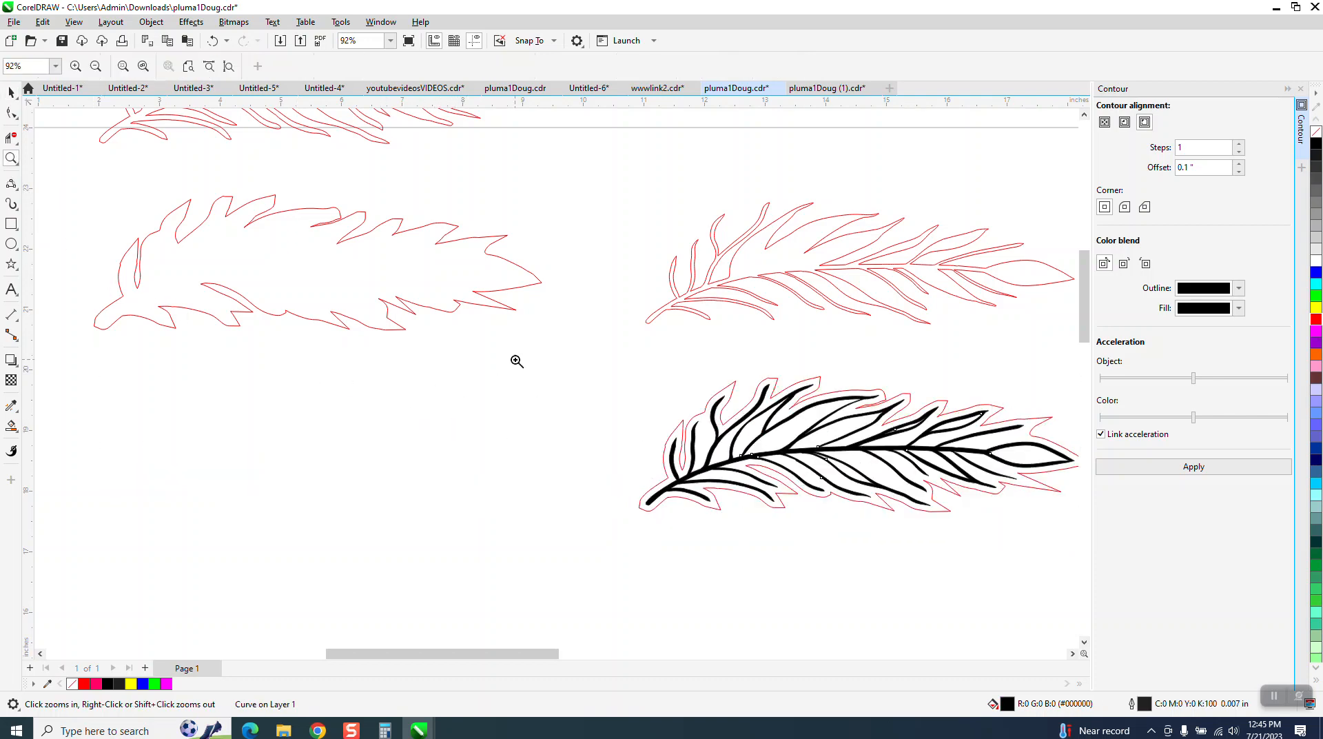
pyautogui.moveTo(681, 405); pyautogui.dragTo(988, 533)
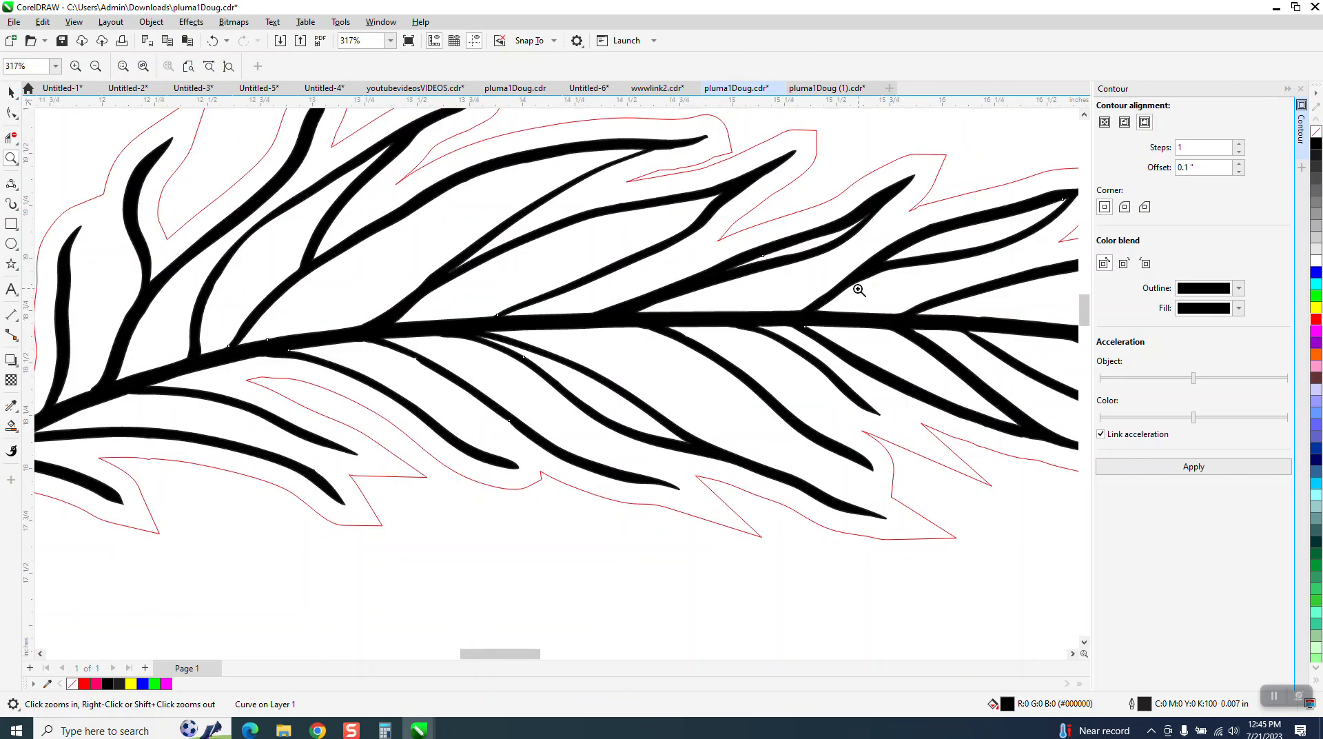
pyautogui.scroll(-1, 858, 290)
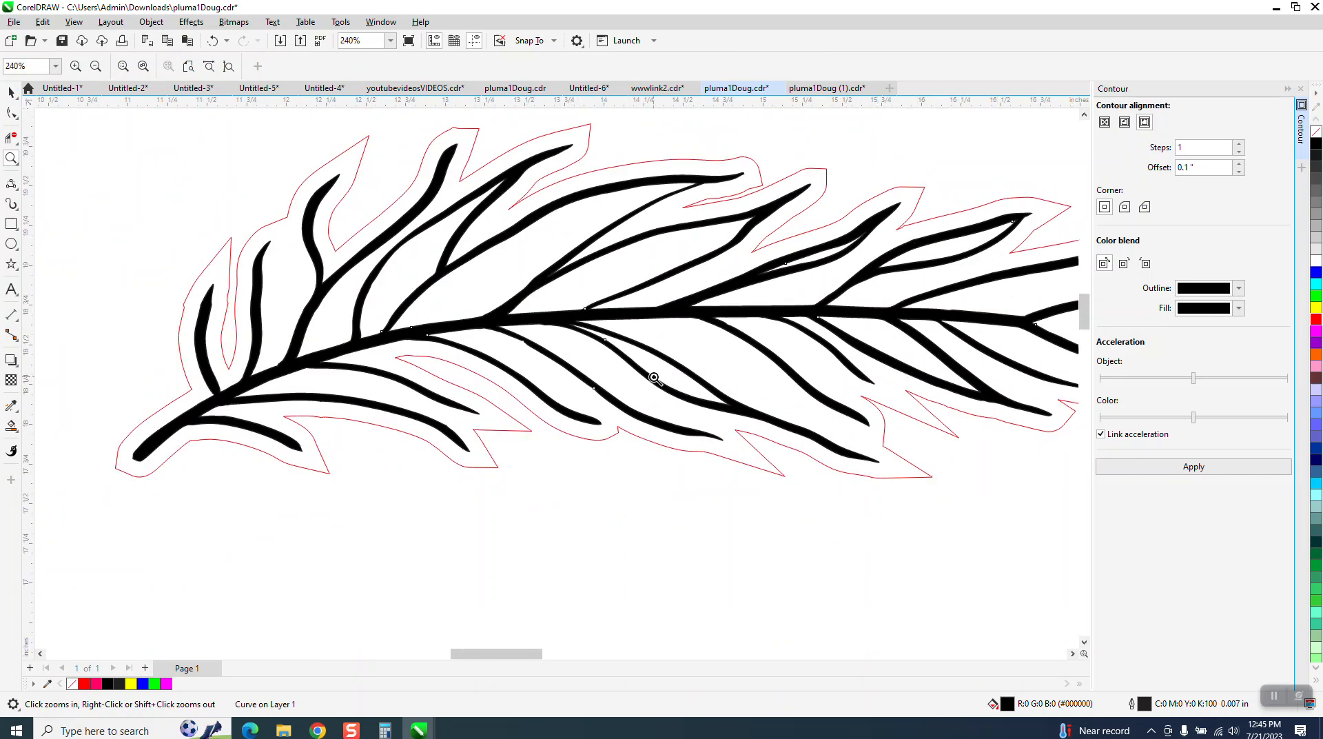
pyautogui.scroll(-1, 558, 372)
pyautogui.scroll(-1, 558, 372)
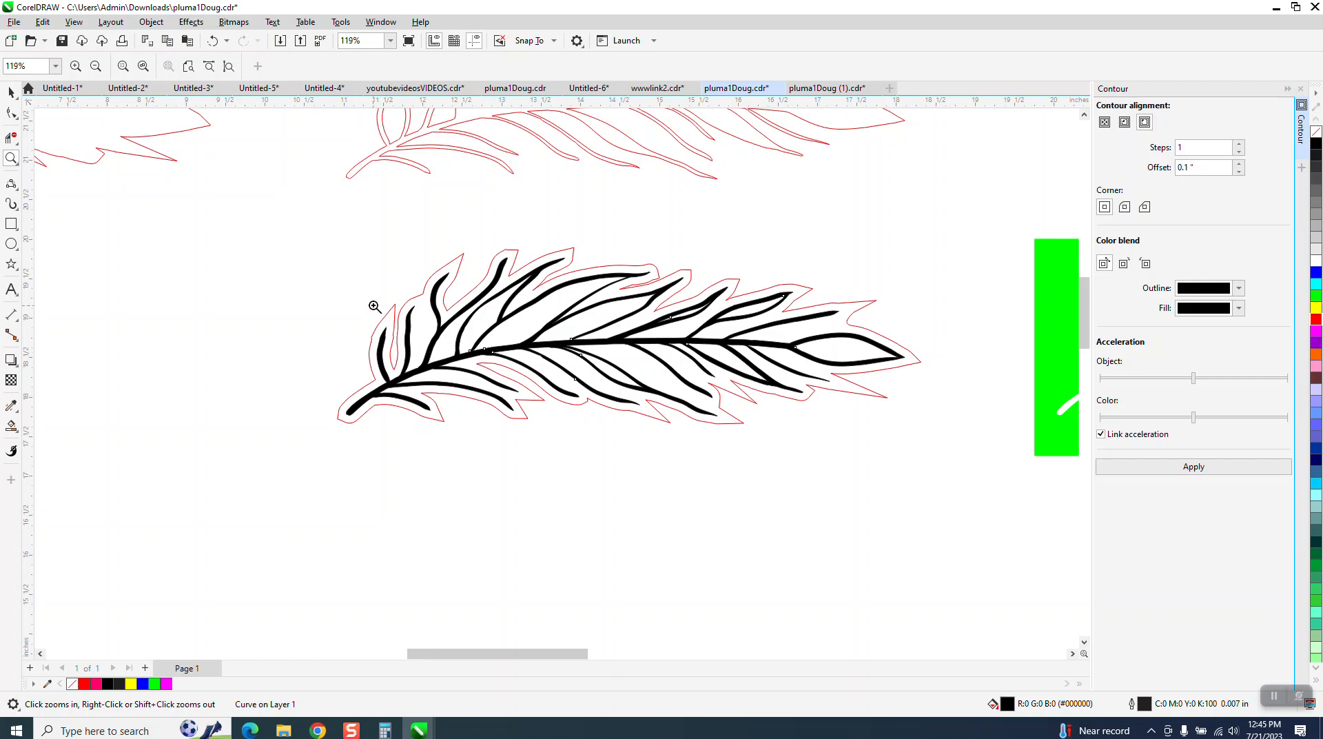
pyautogui.scroll(-1, 365, 307)
pyautogui.scroll(-1, 462, 327)
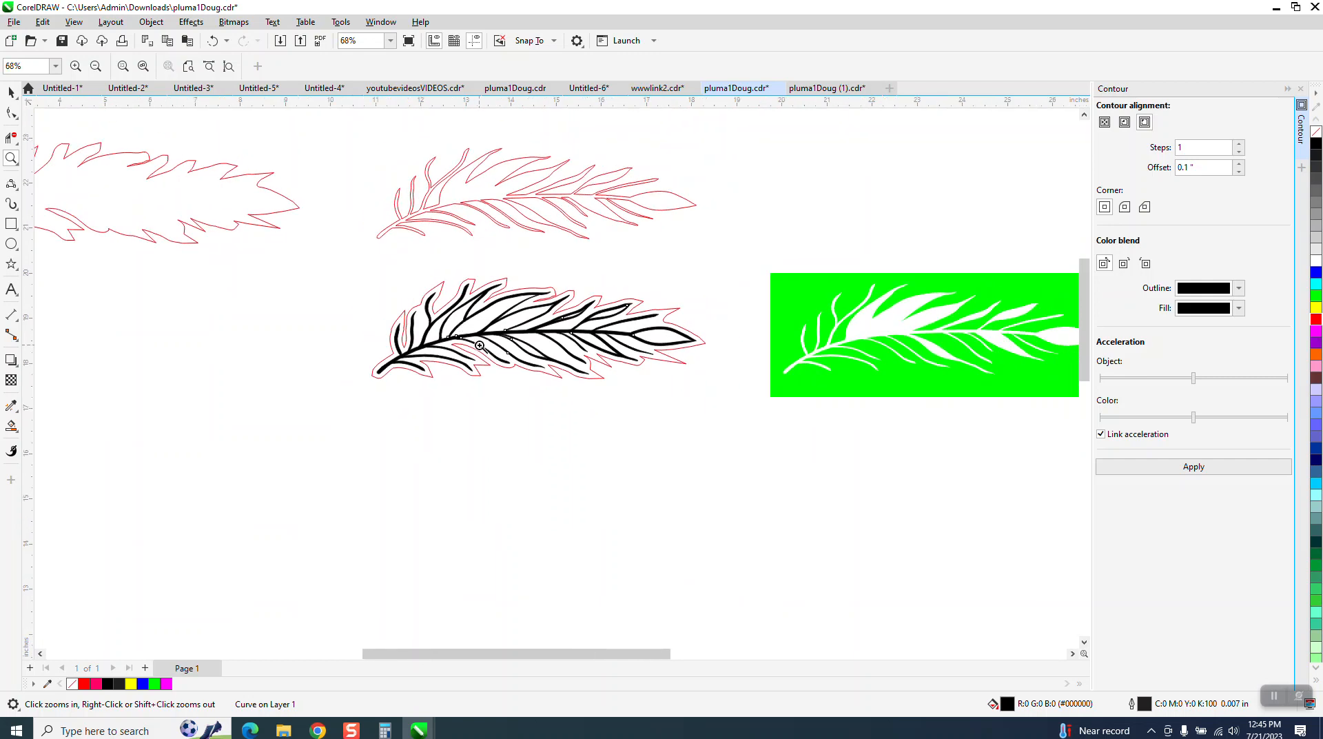